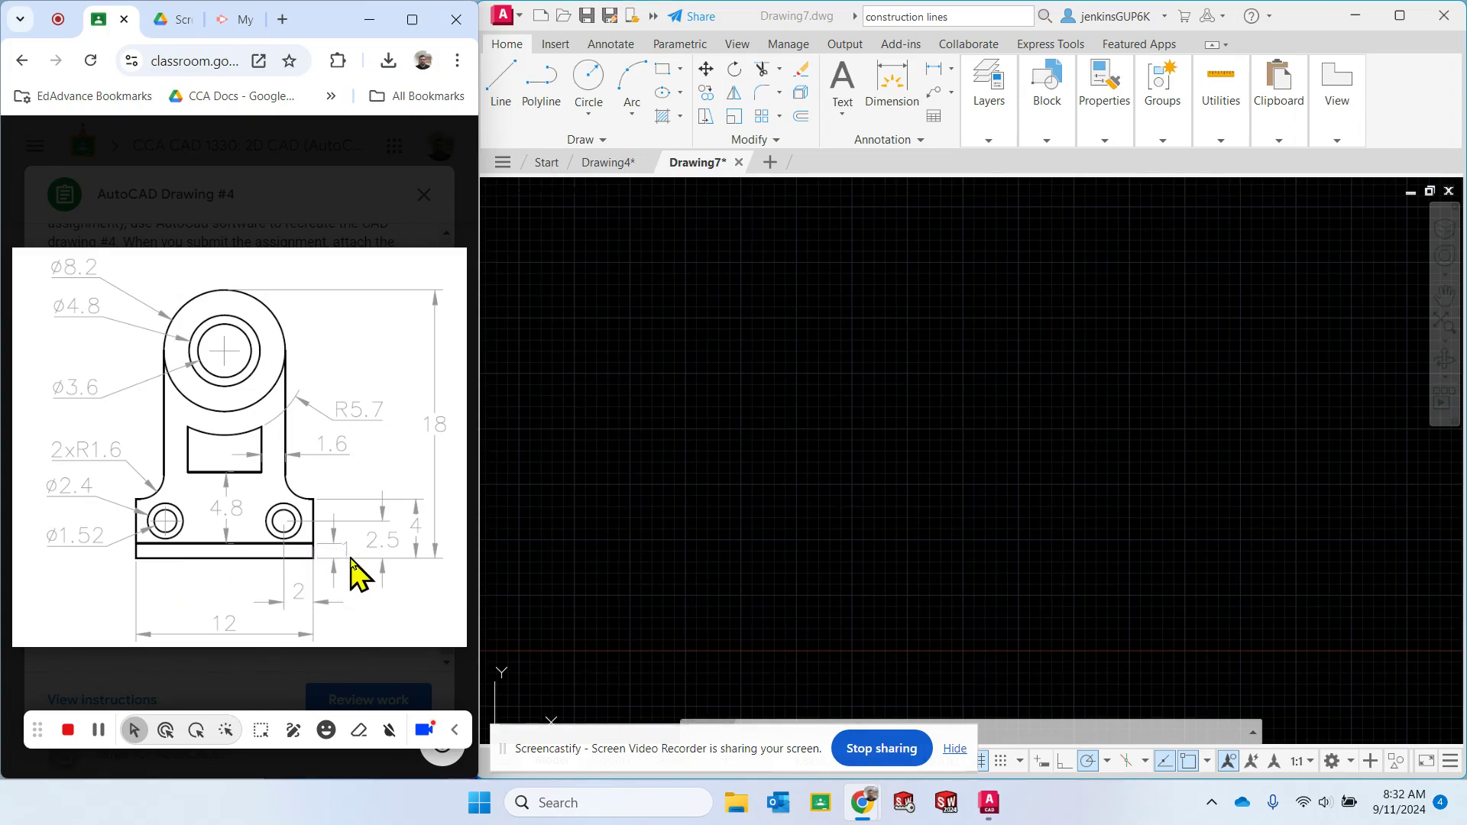
click(665, 475)
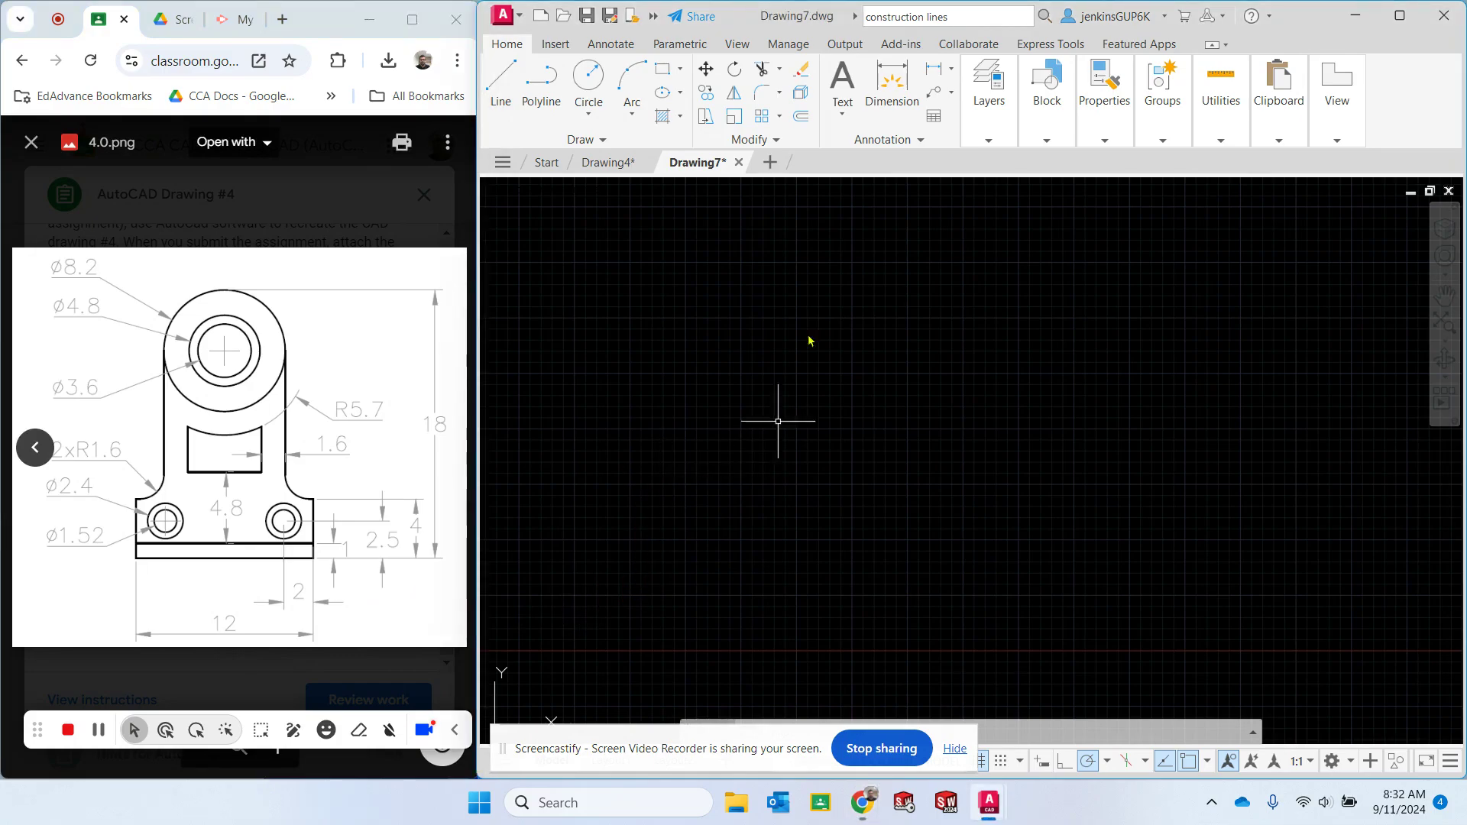
click(664, 73)
click(649, 529)
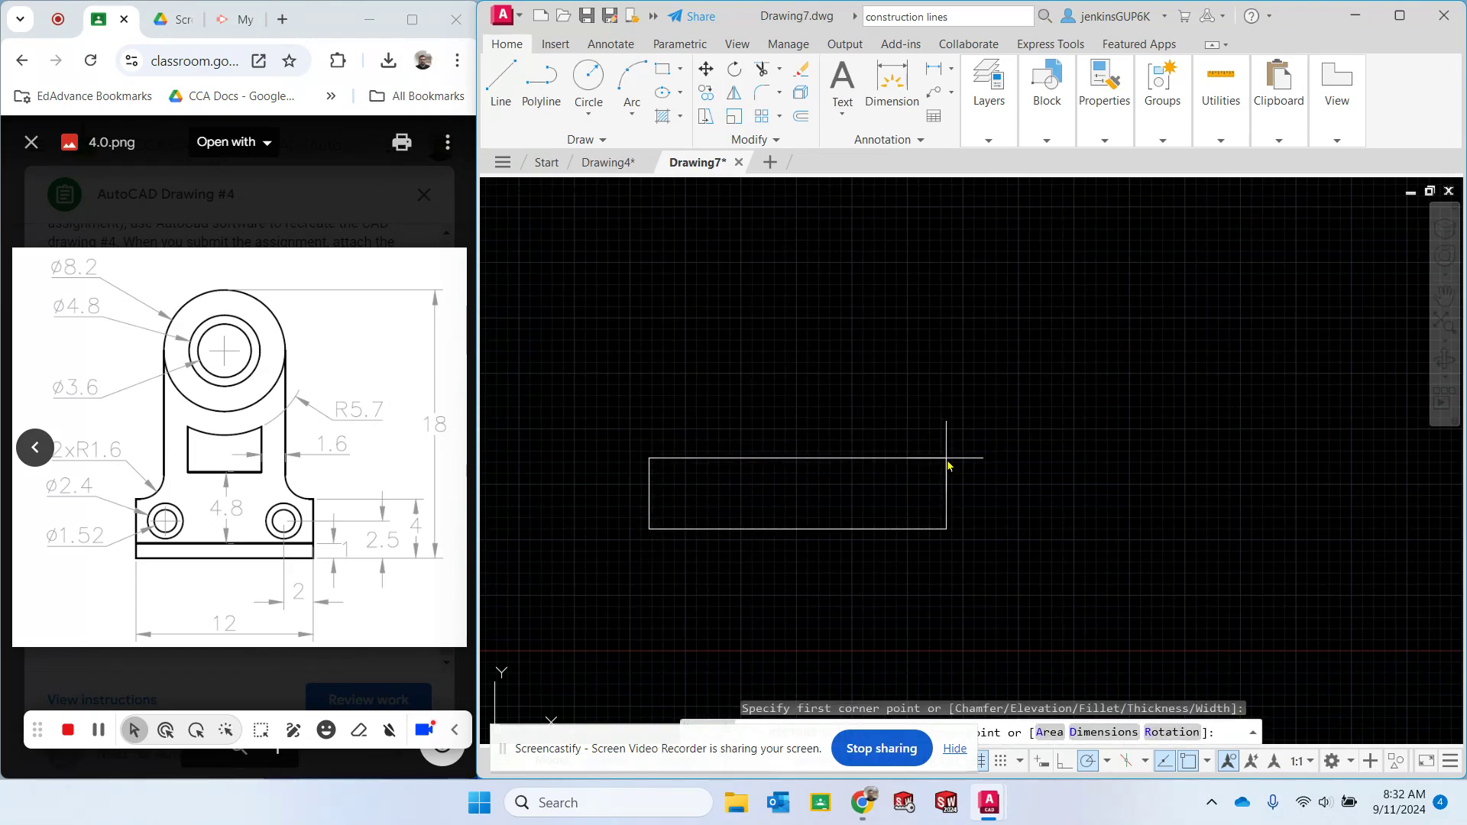
key(Escape)
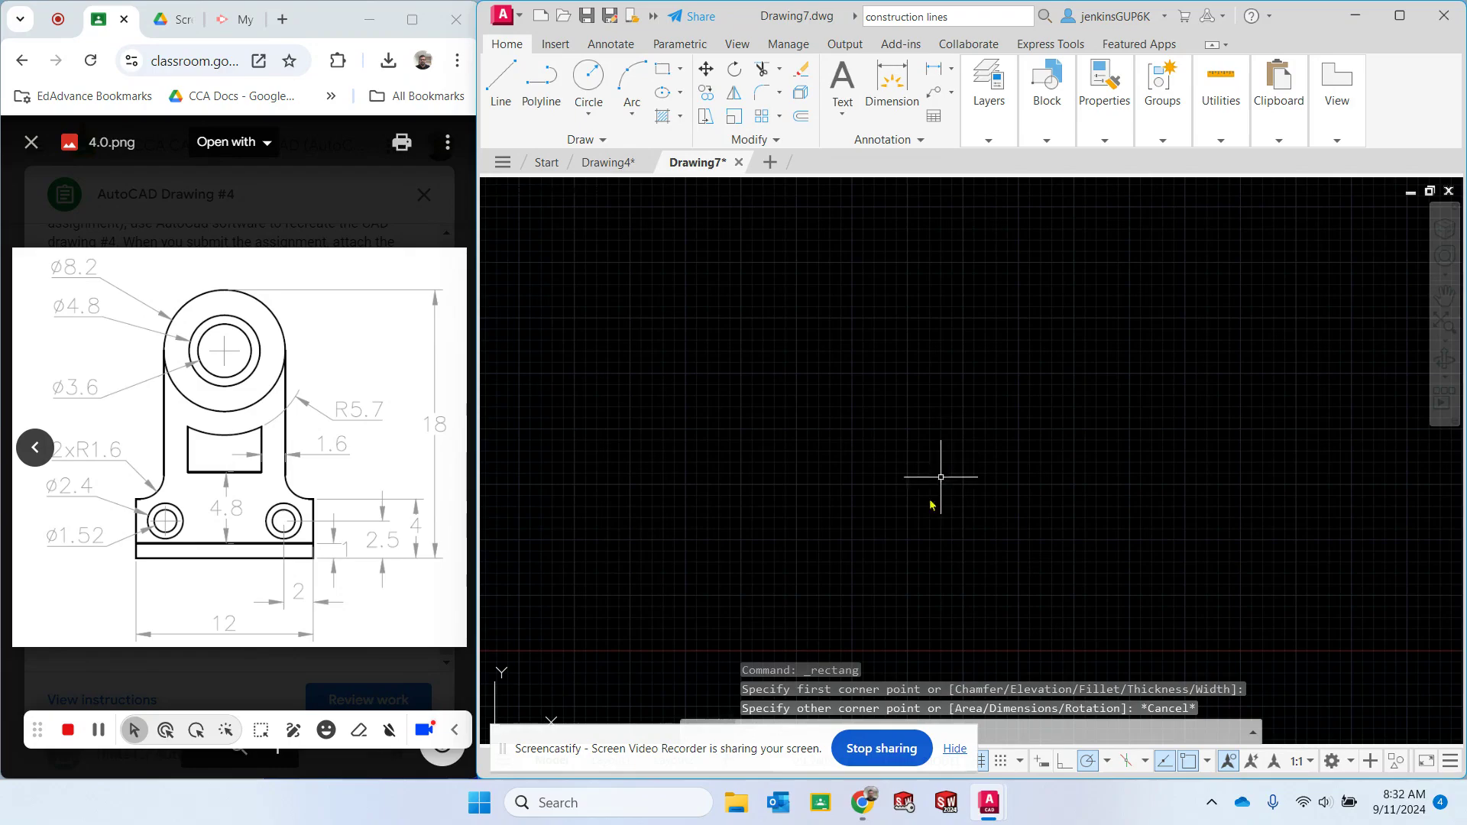
drag(664, 757, 186, 789)
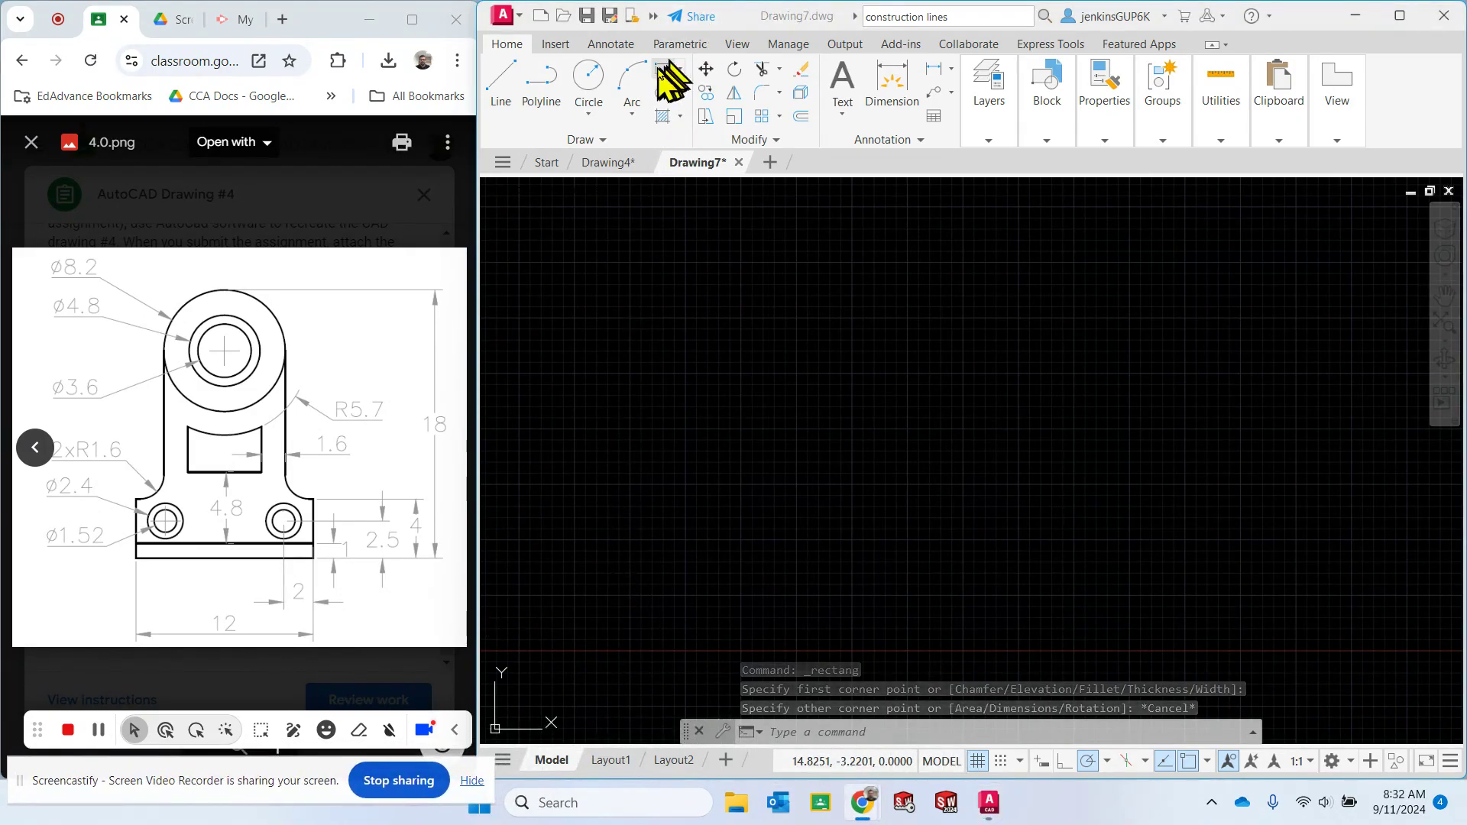
click(603, 551)
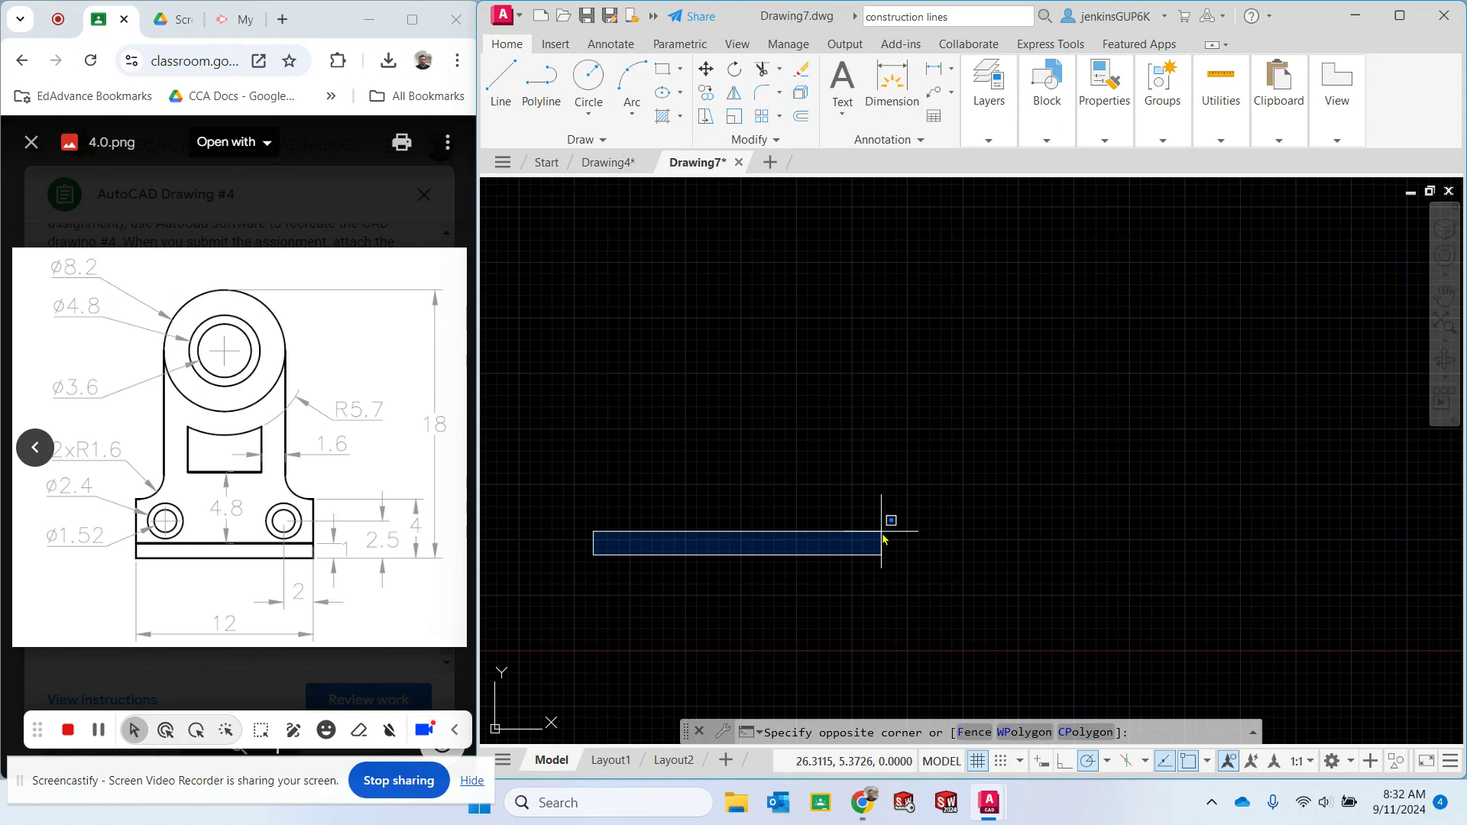
key(Escape)
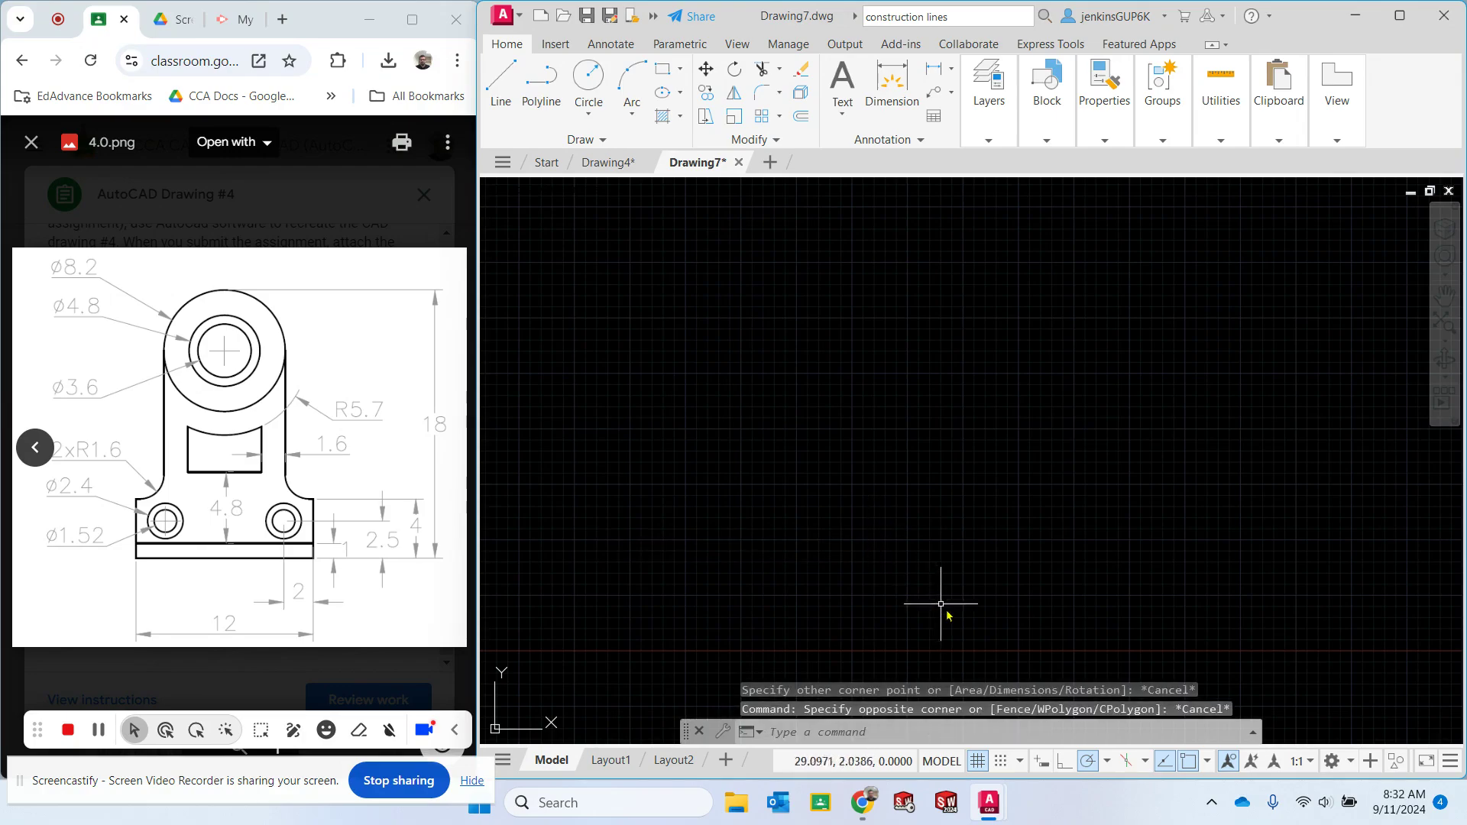
Turn on dynamic input and draw a rectangle 12 wide and 1 high for the bracket's base strip
click(1040, 762)
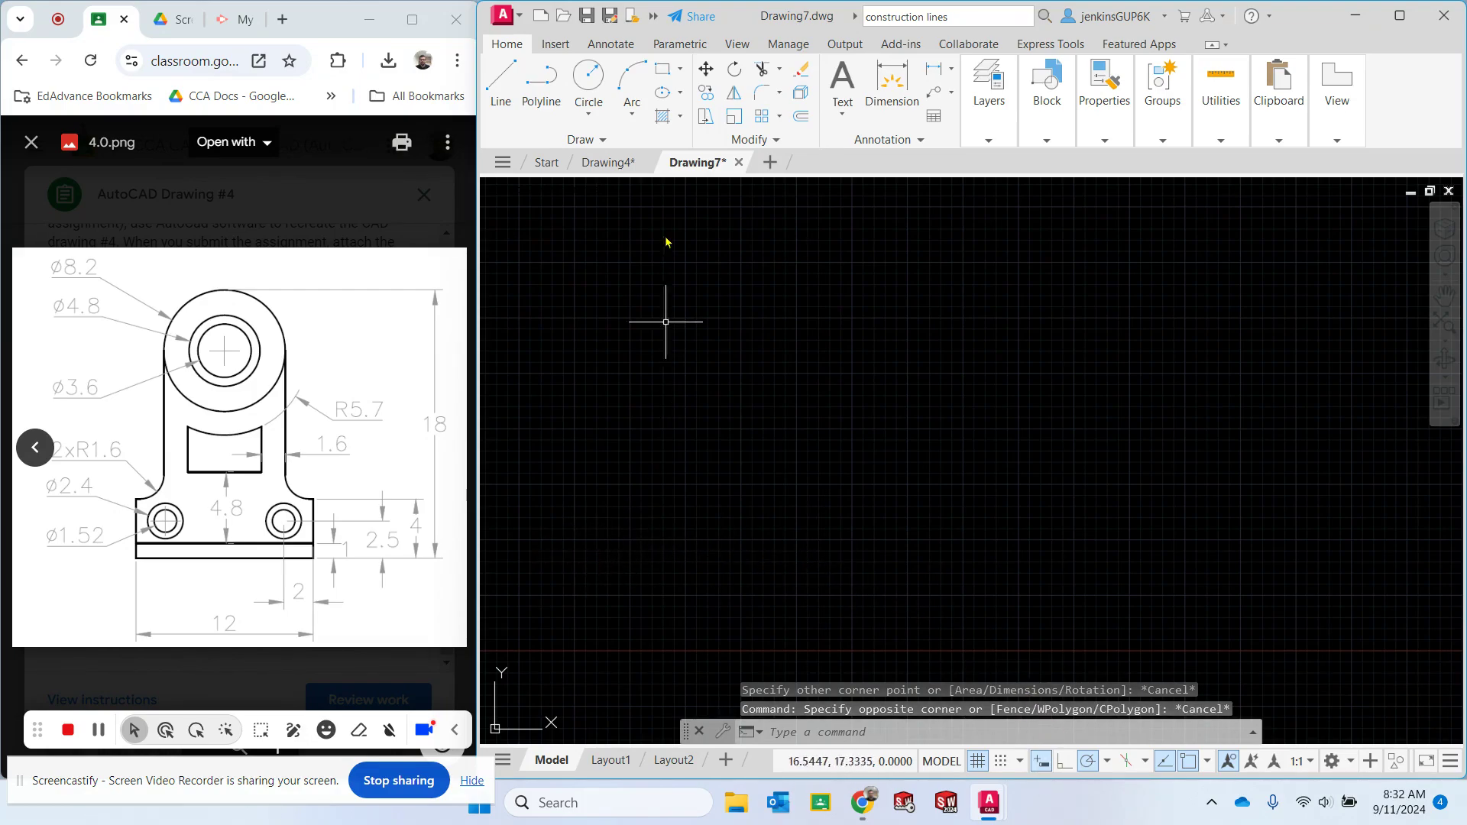
click(657, 66)
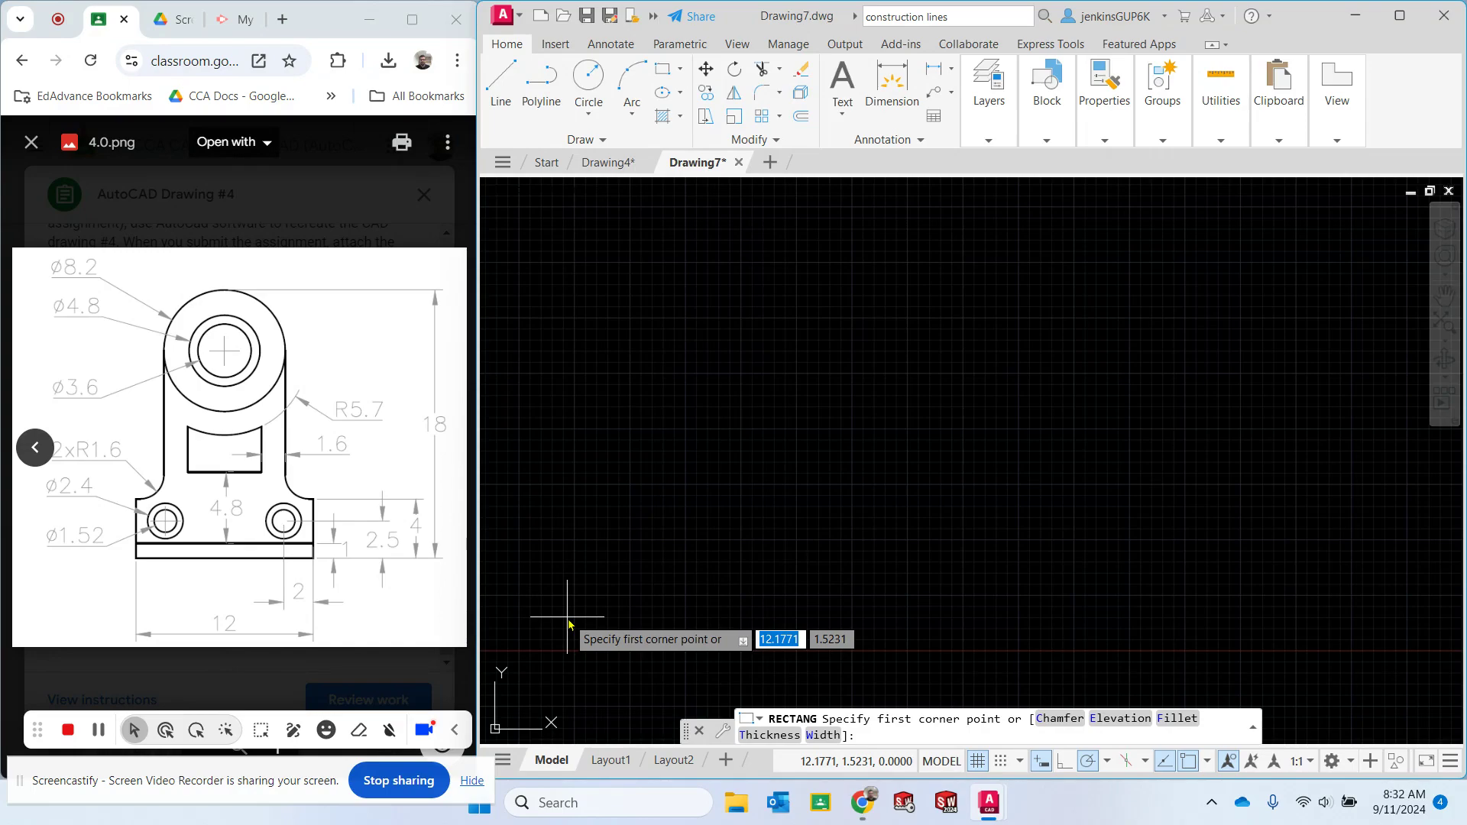
click(641, 603)
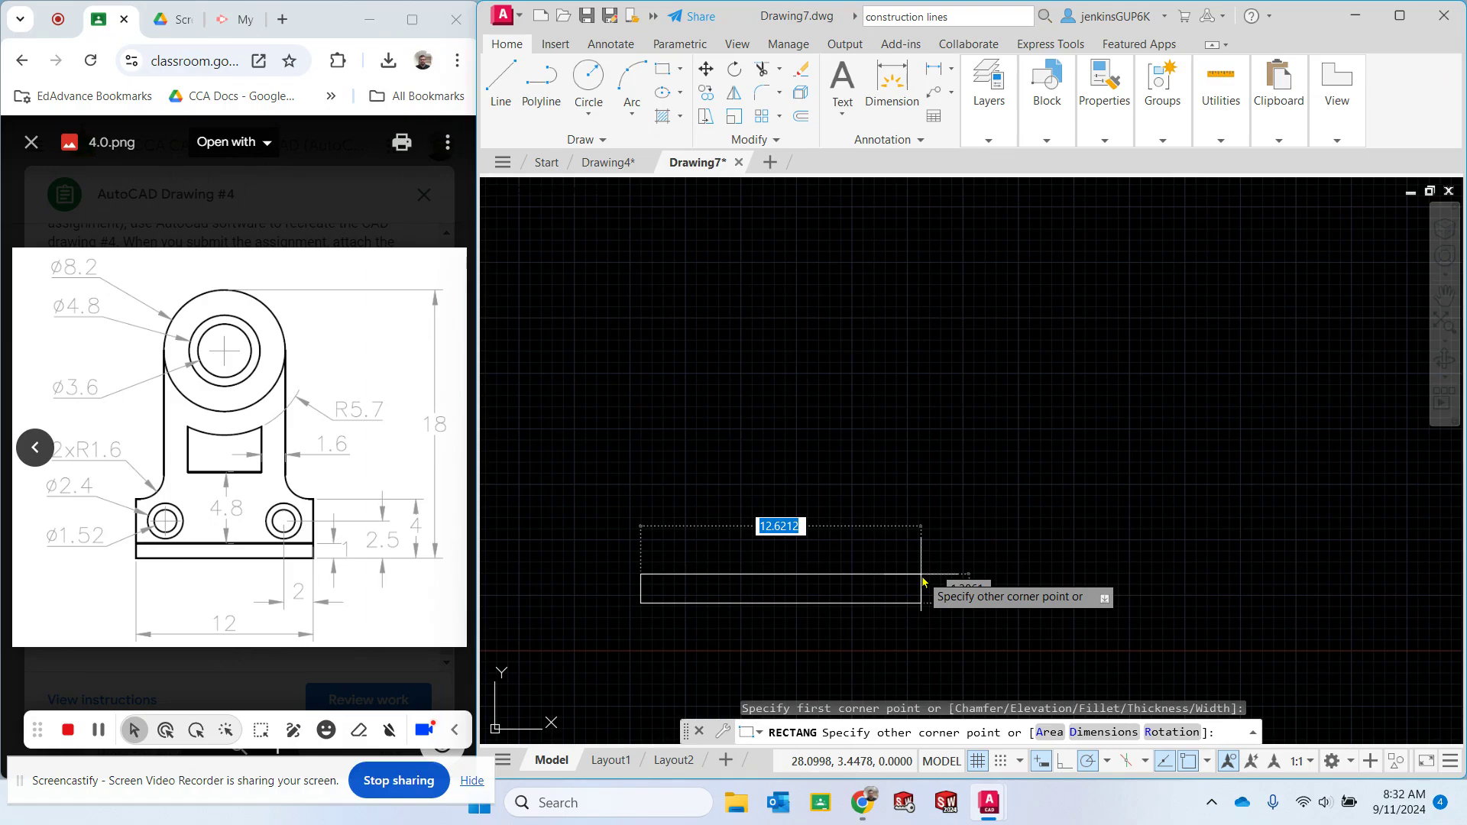
text(12)
key(Tab)
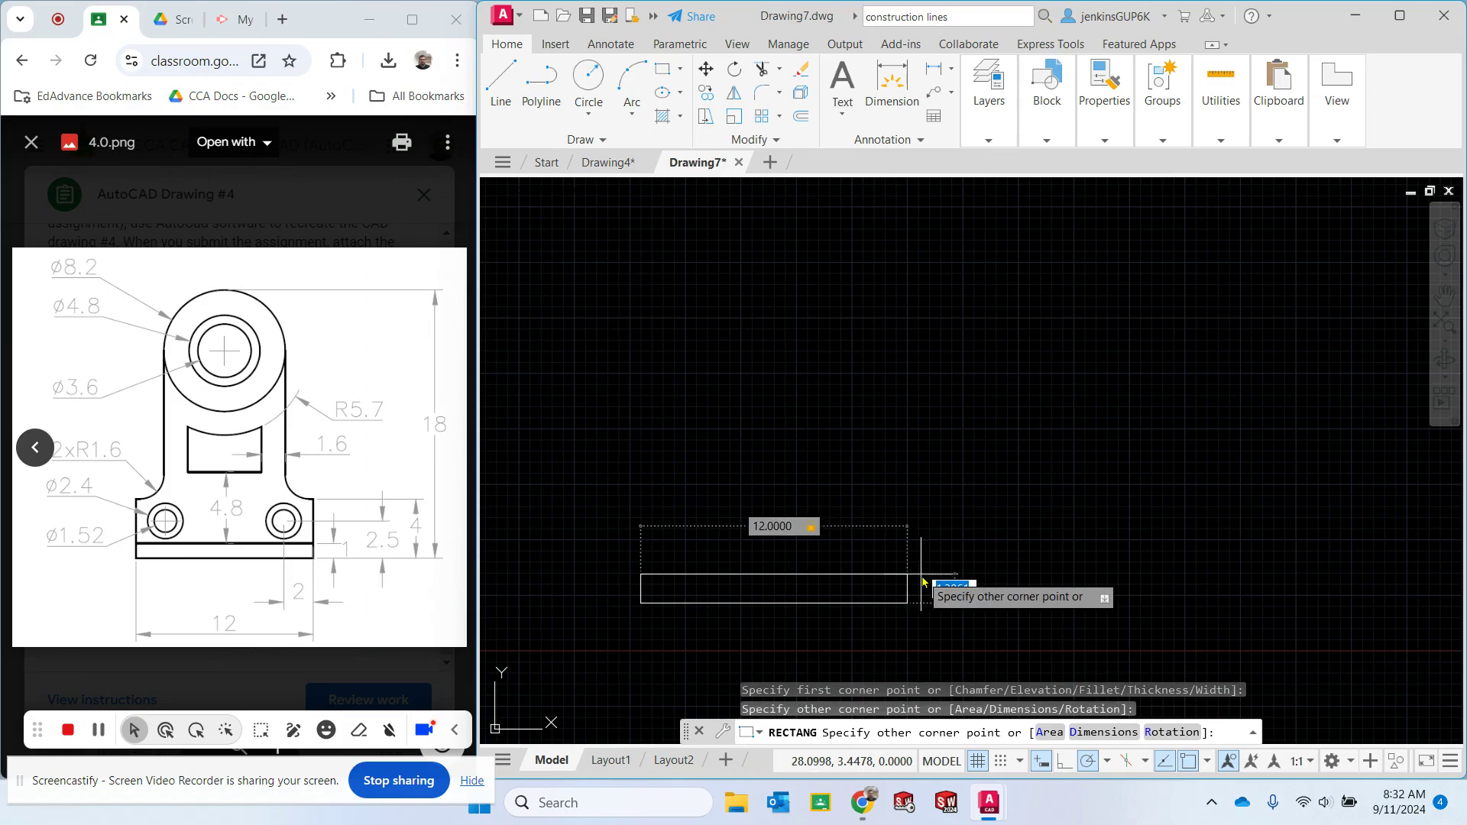
text(1)
key(Tab)
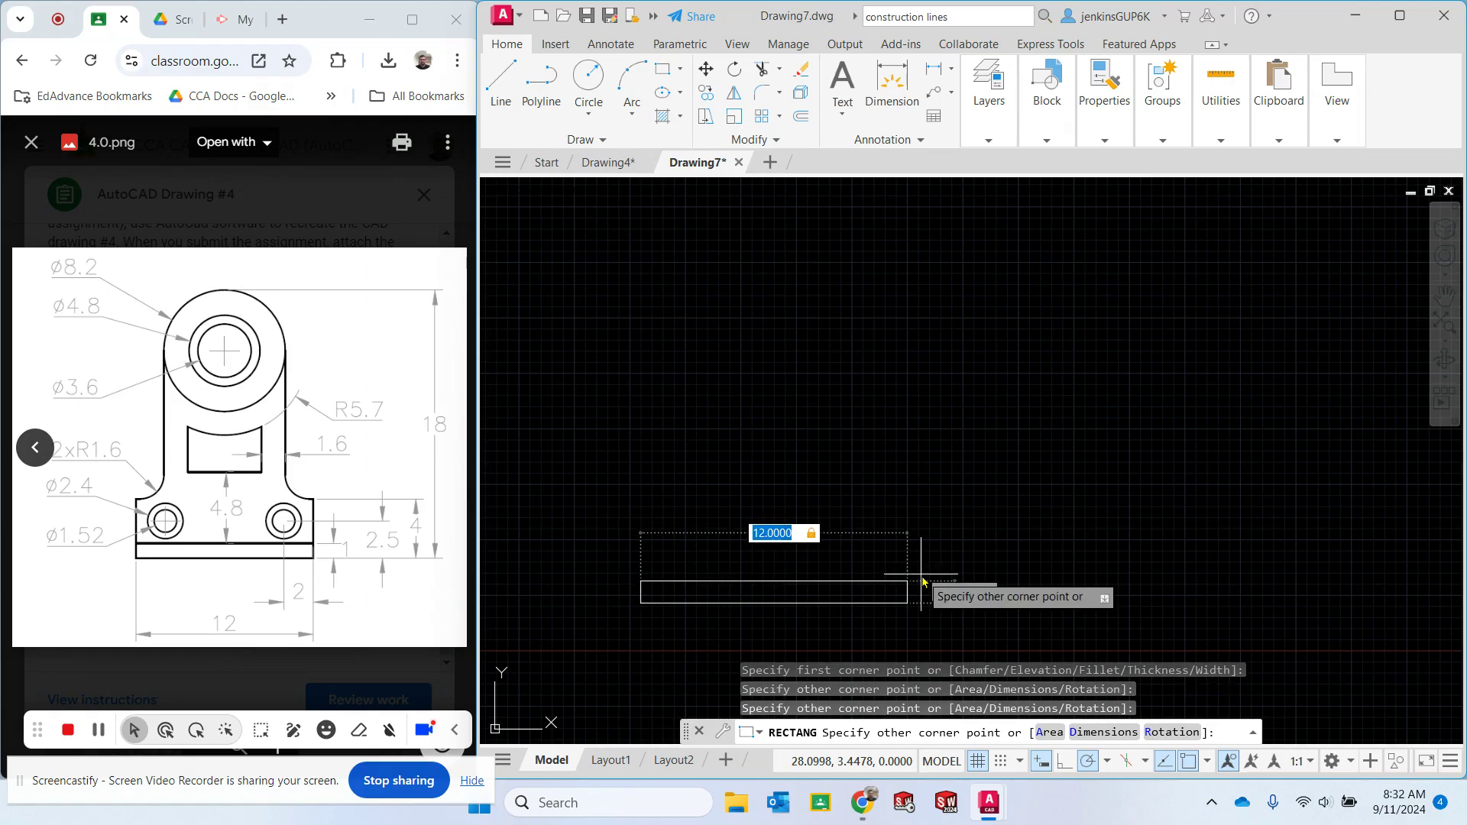
key(Return)
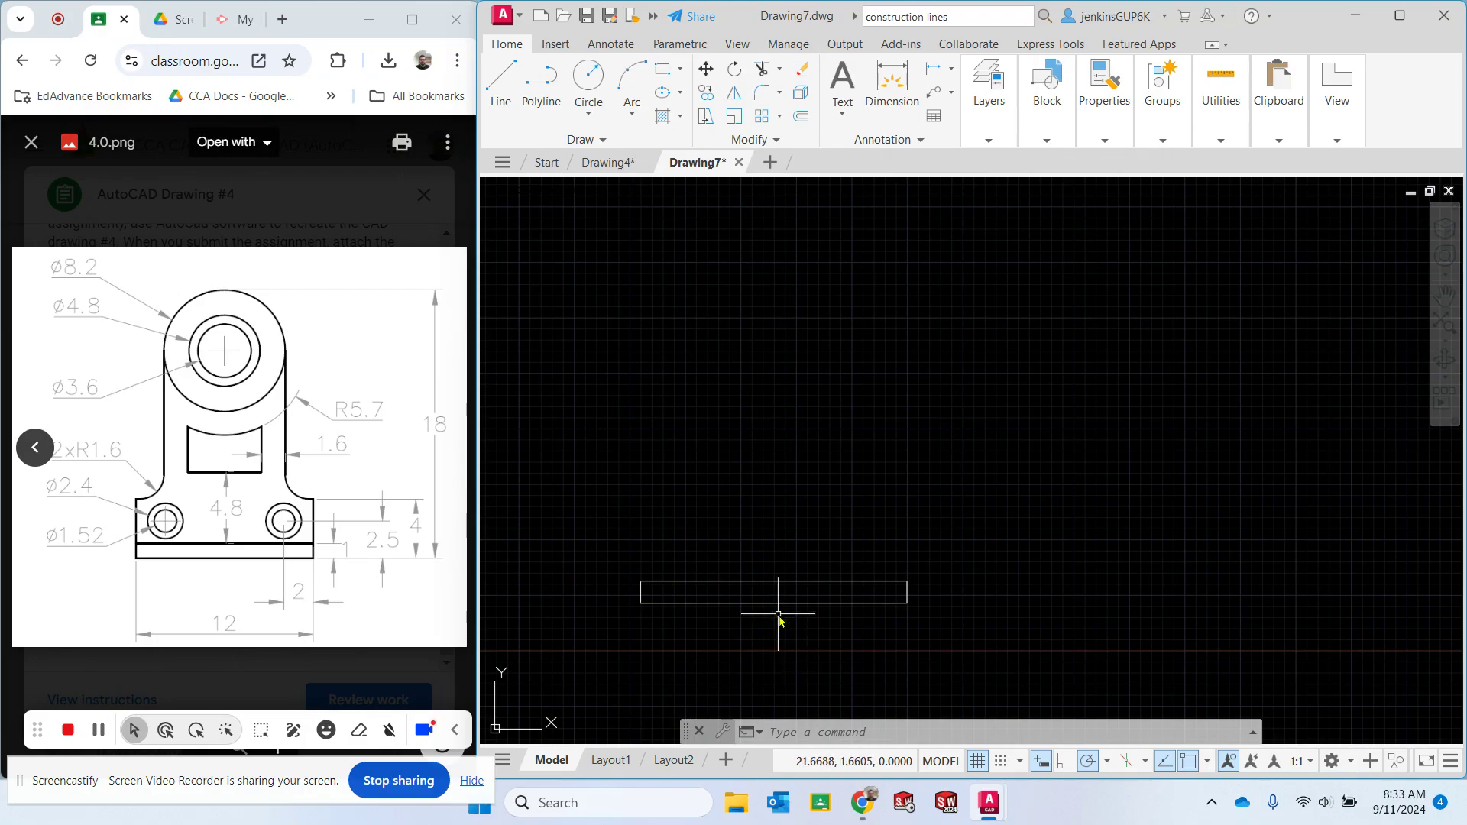
Move the UCS origin to the midpoint of the rectangle's lower edge, with the X axis running horizontally along that edge
click(860, 731)
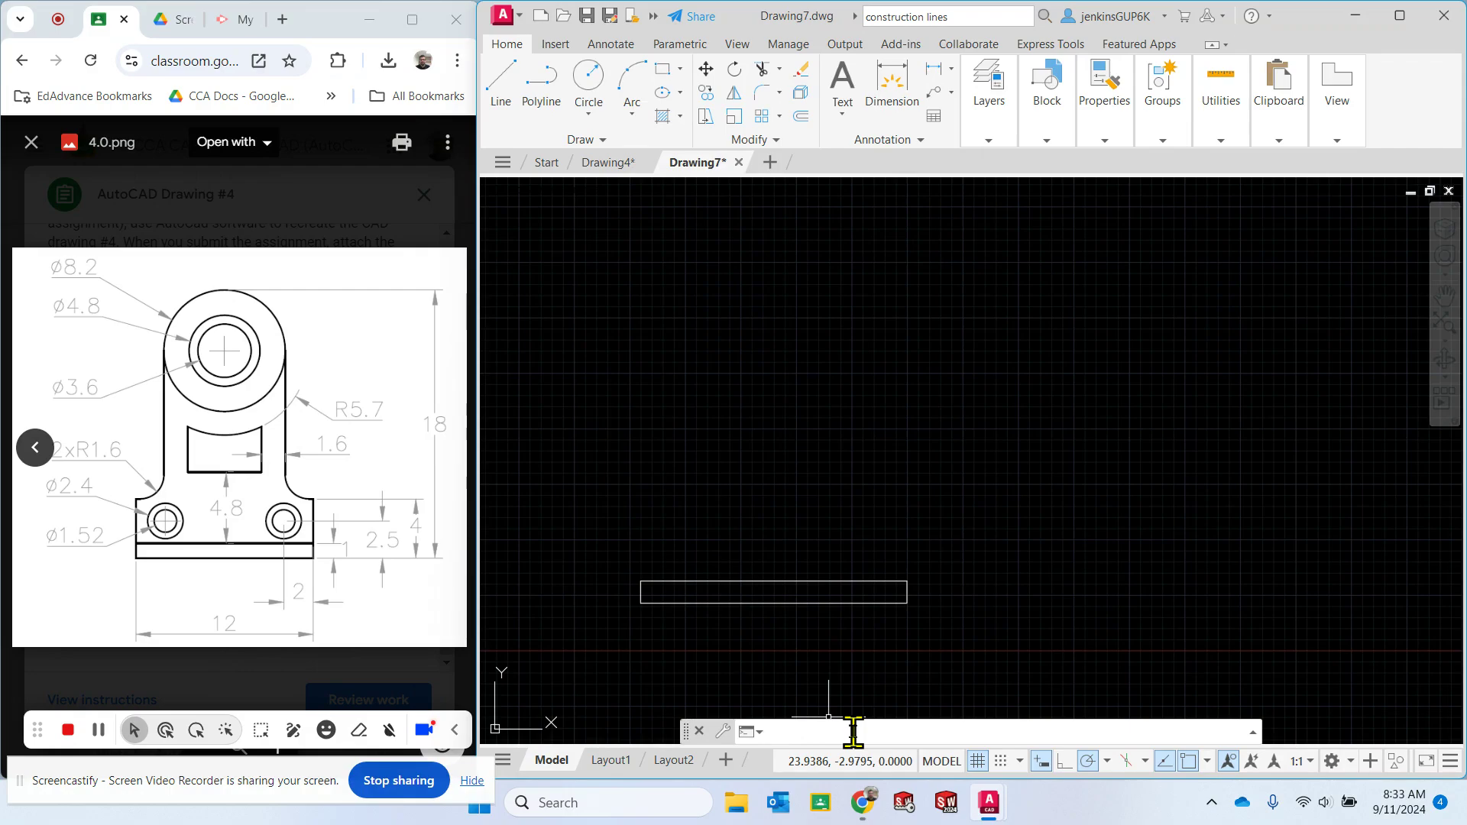
text(s)
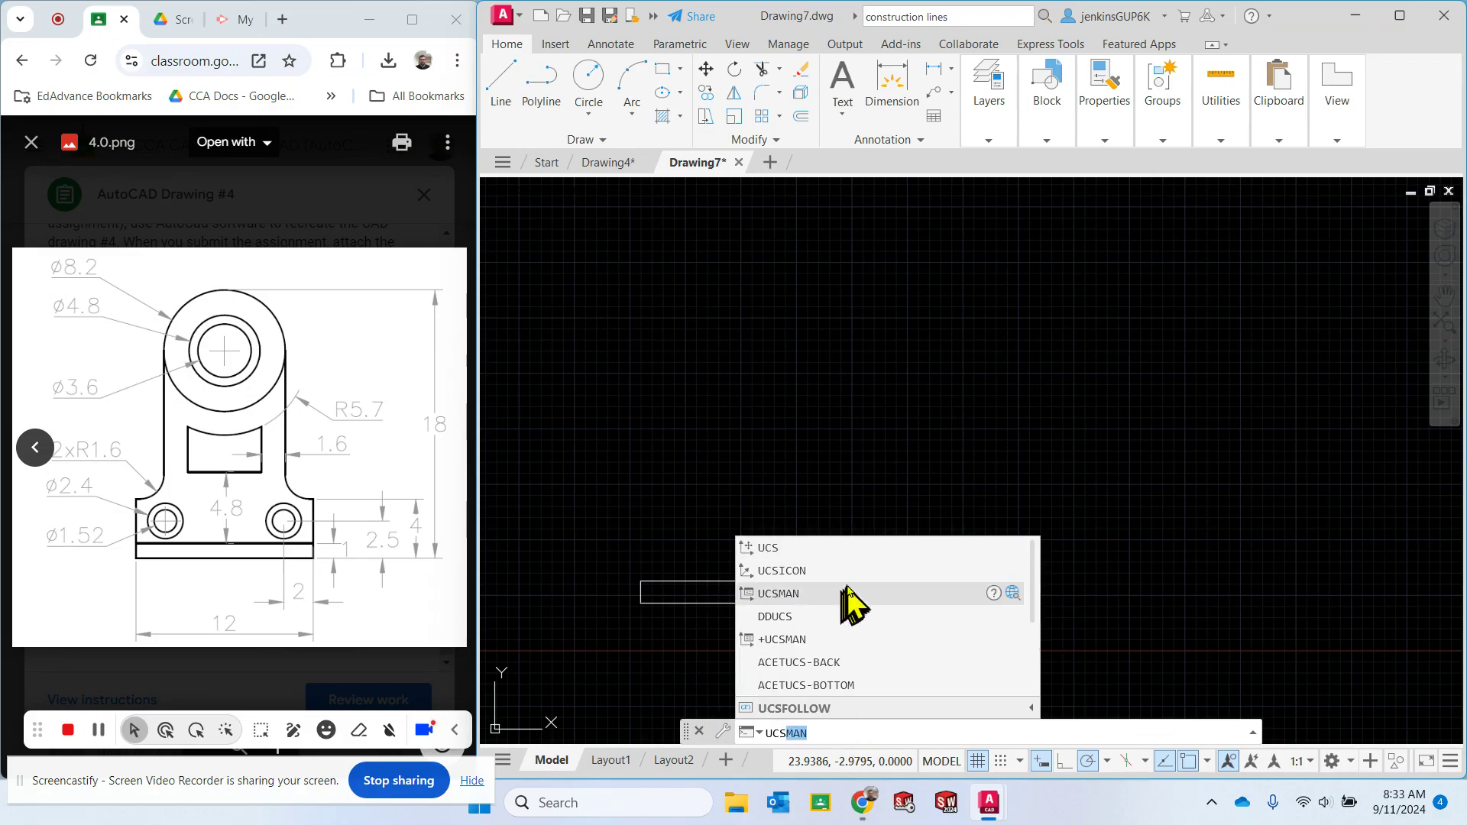
key(Escape)
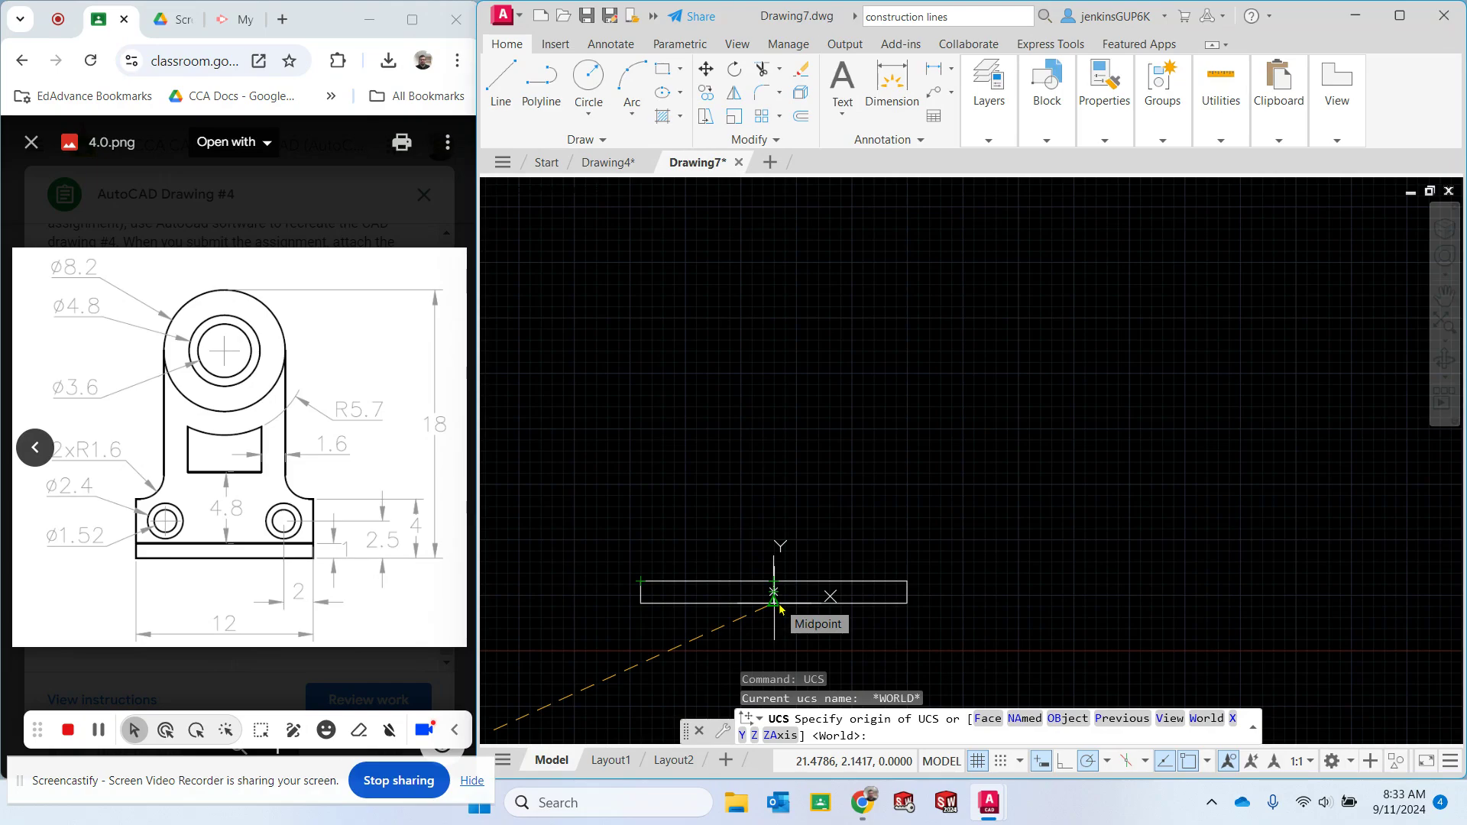
click(779, 607)
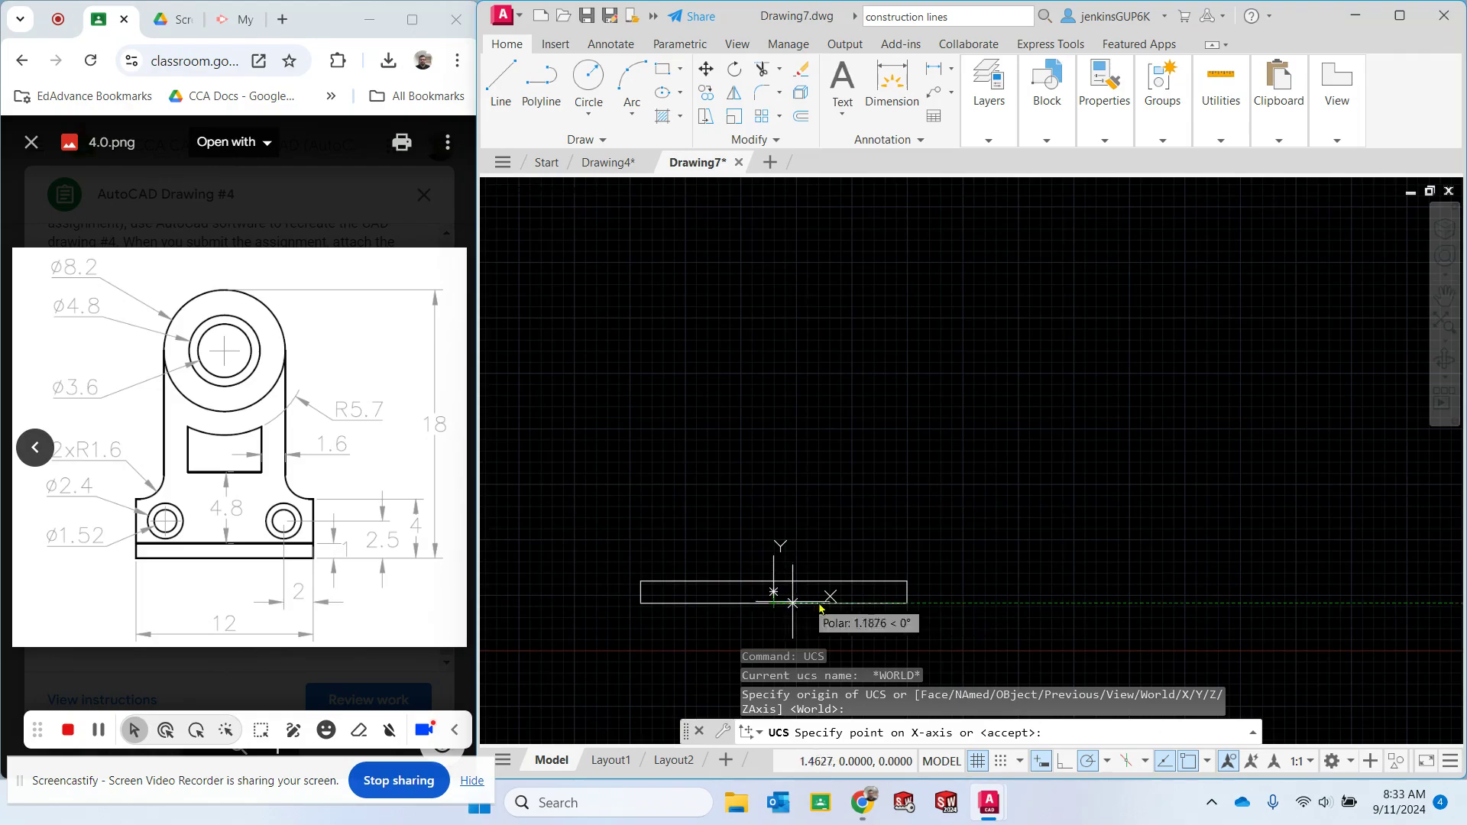
click(1032, 604)
key(Return)
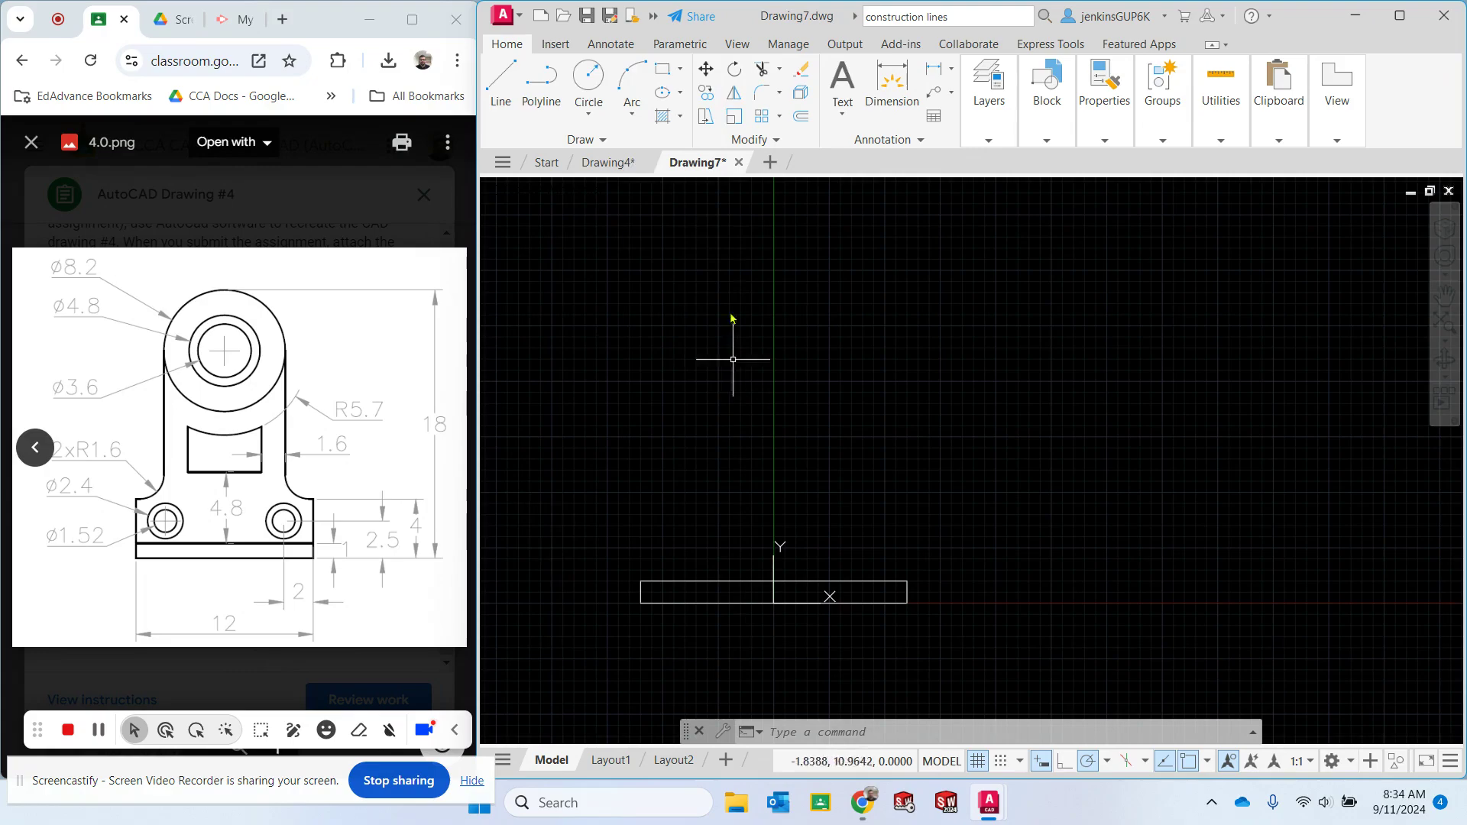
Draw a vertical construction line 13.1 long upward from the midpoint of the rectangle's lower edge
click(501, 85)
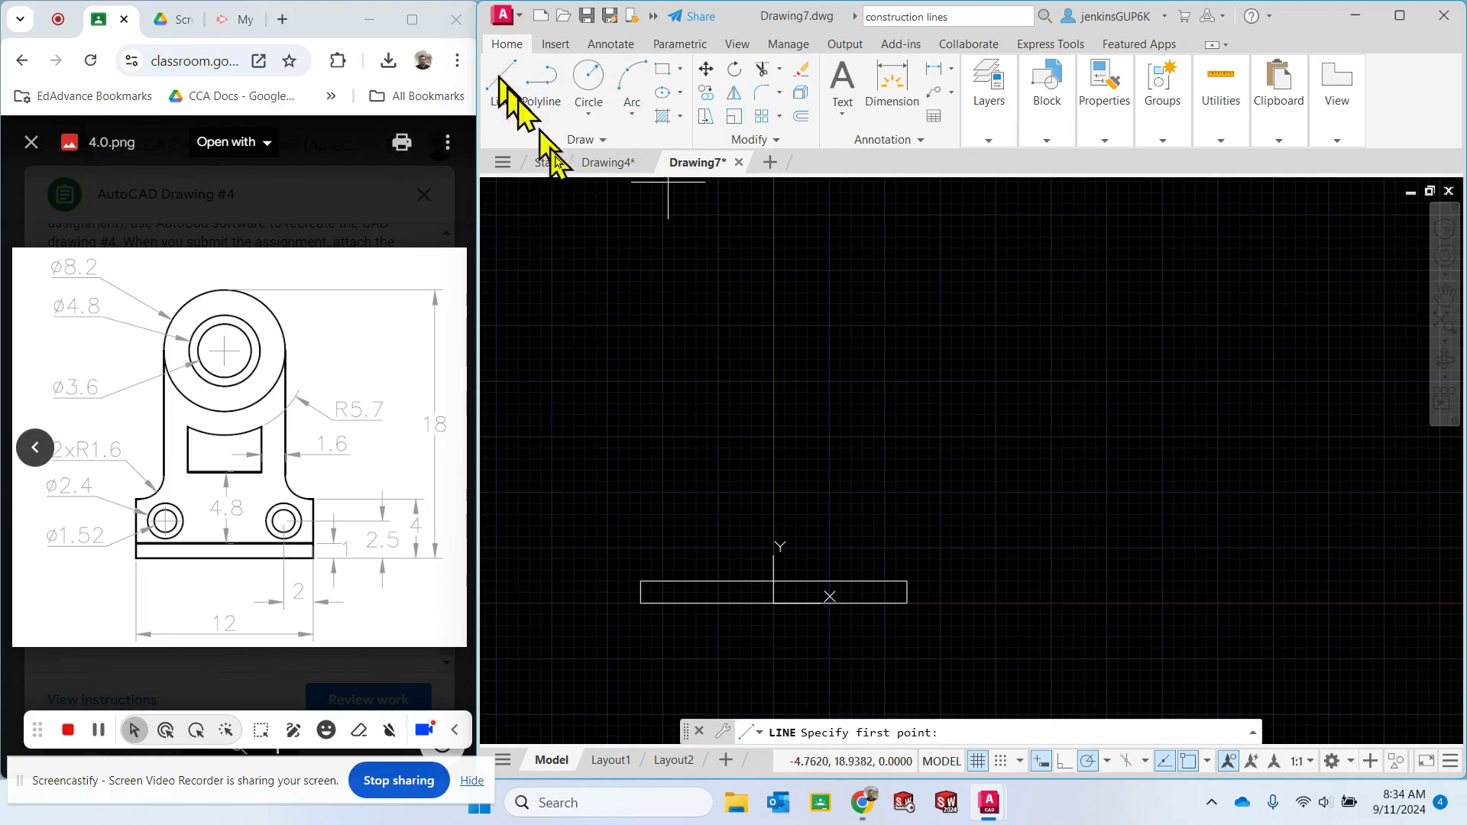
click(774, 602)
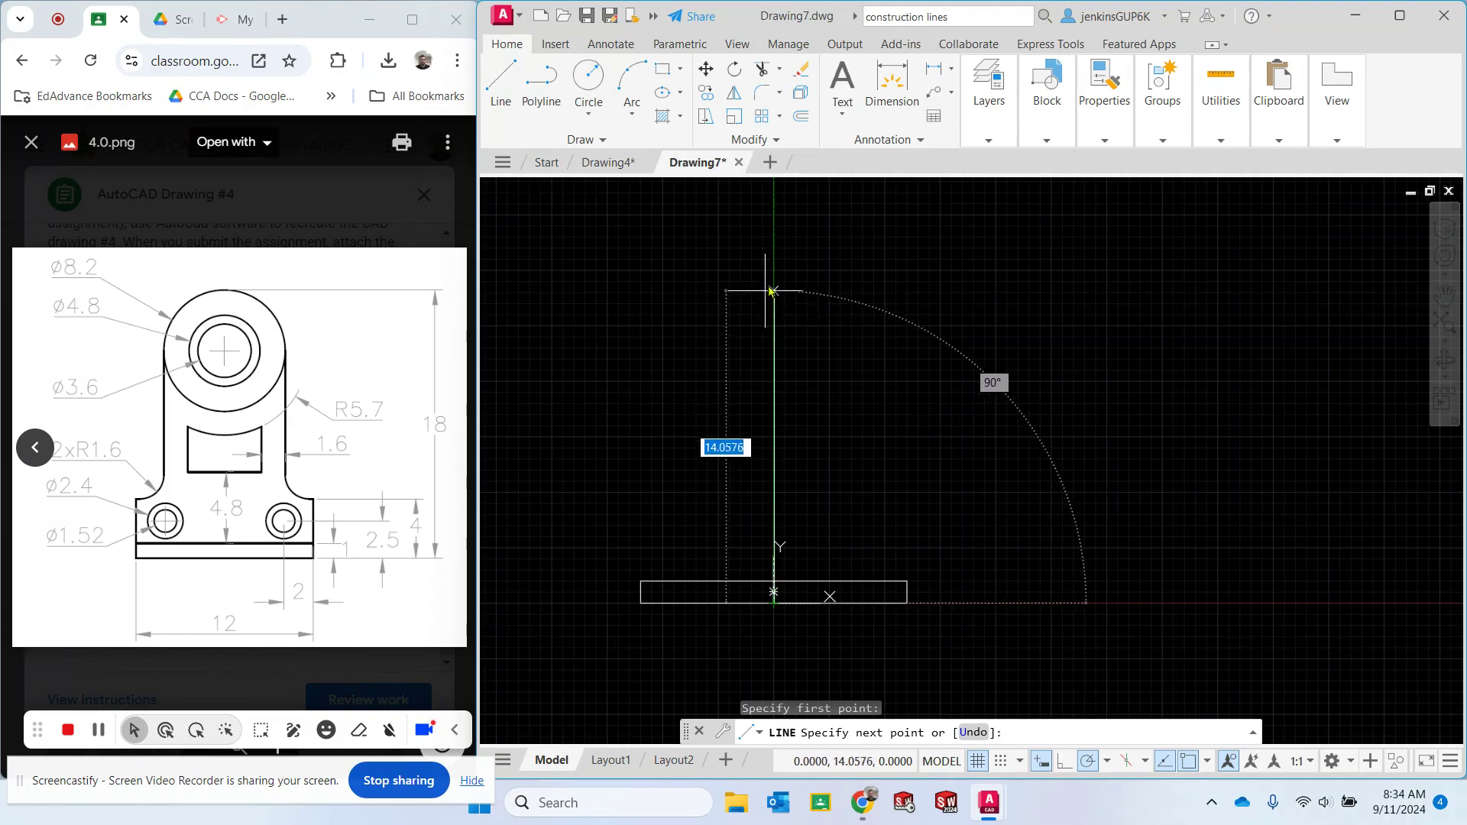
text(13.1)
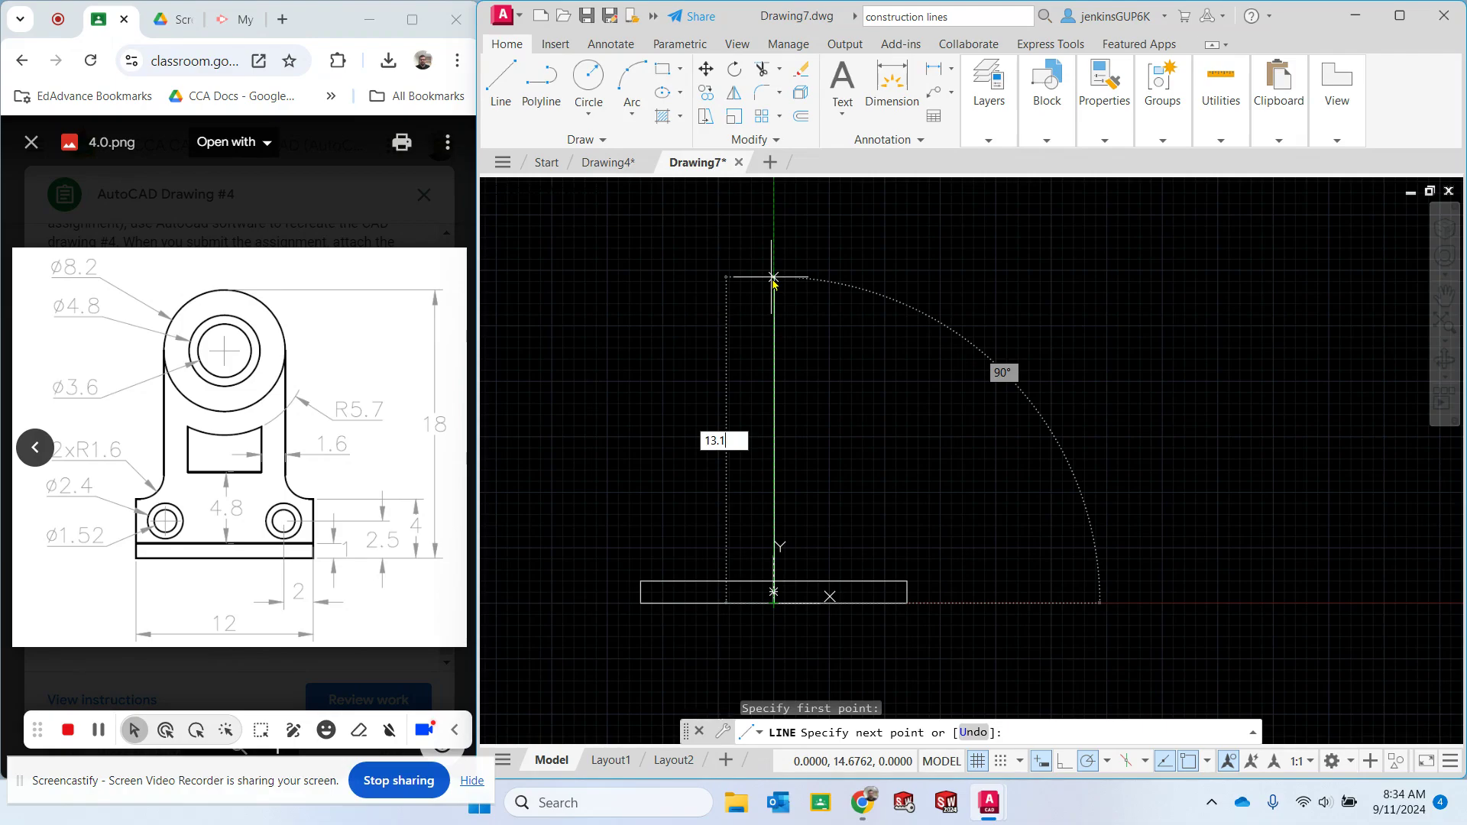
key(Return)
key(Escape)
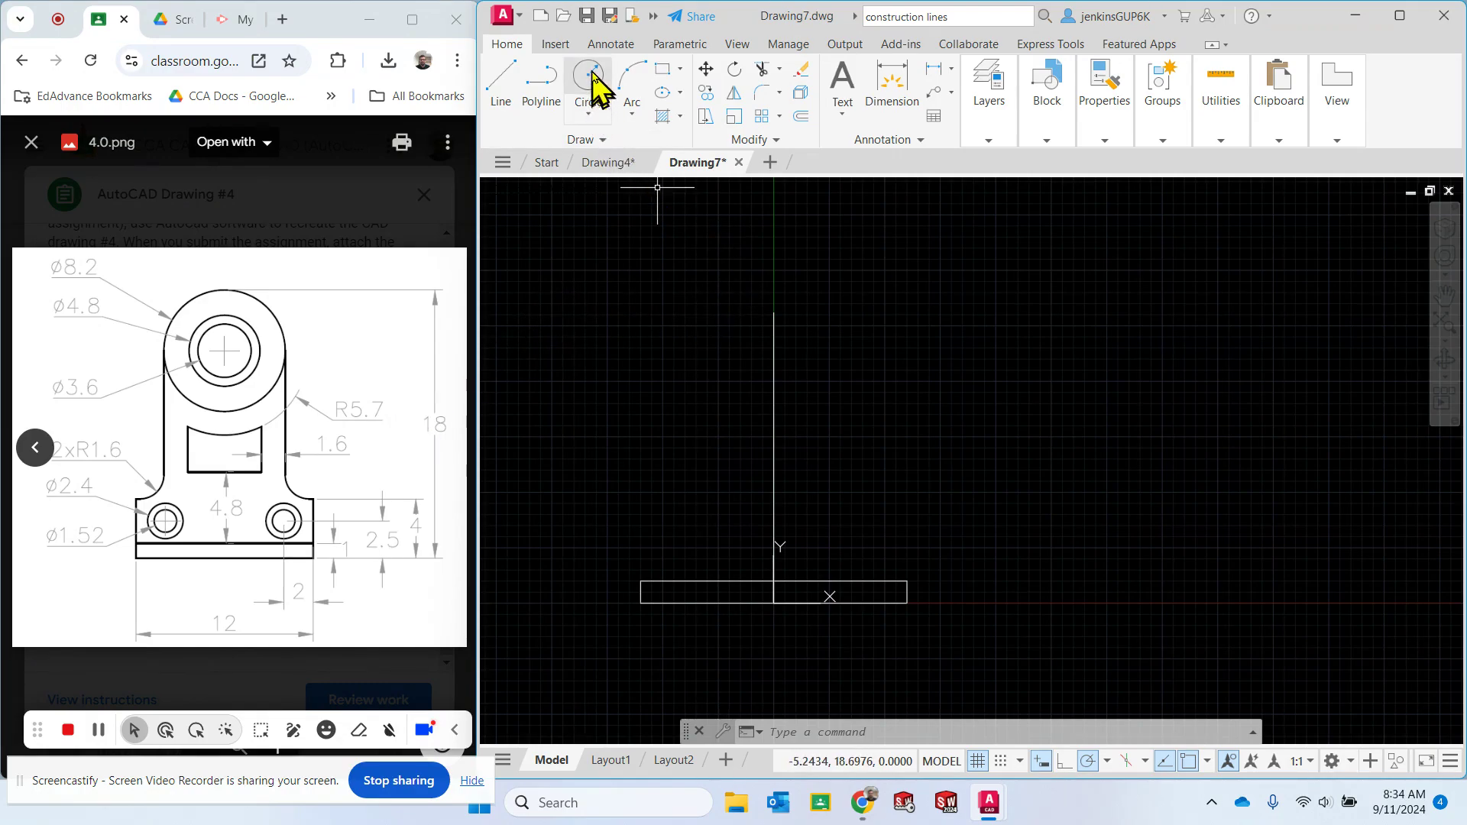
Draw a circle of diameter 3.6 centred on the upper end of the vertical line
click(589, 116)
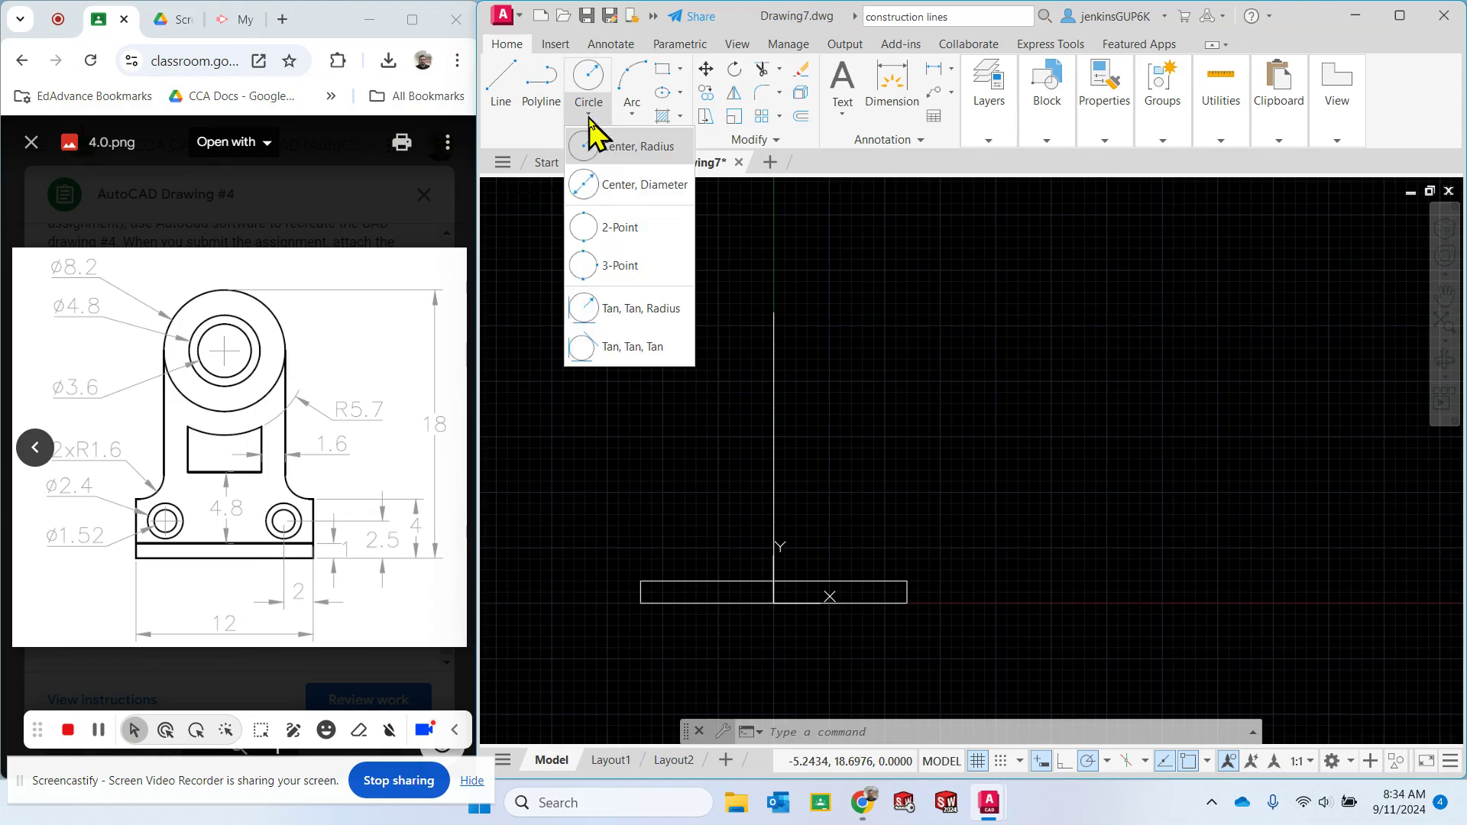
click(615, 186)
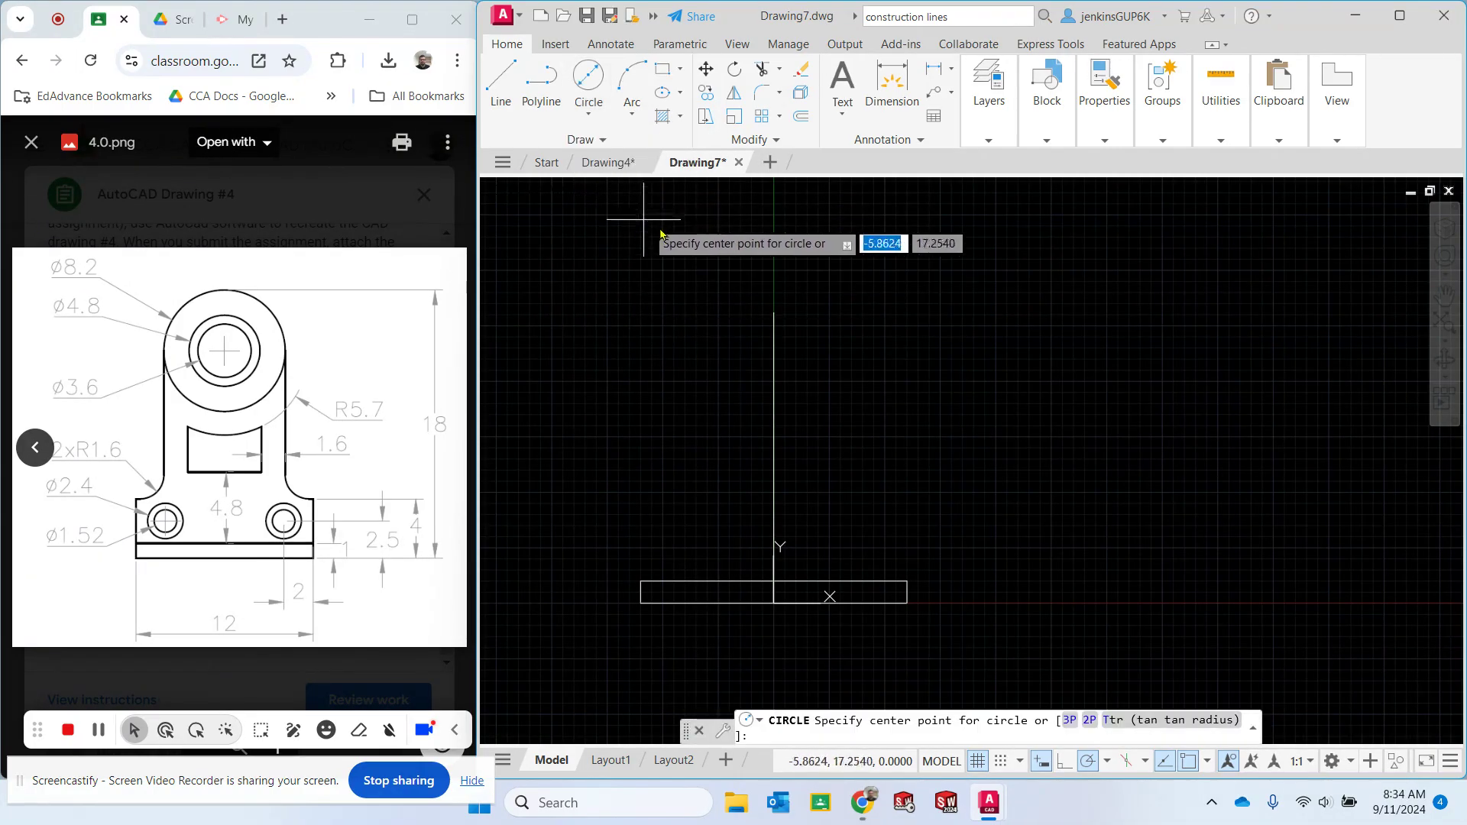
click(773, 313)
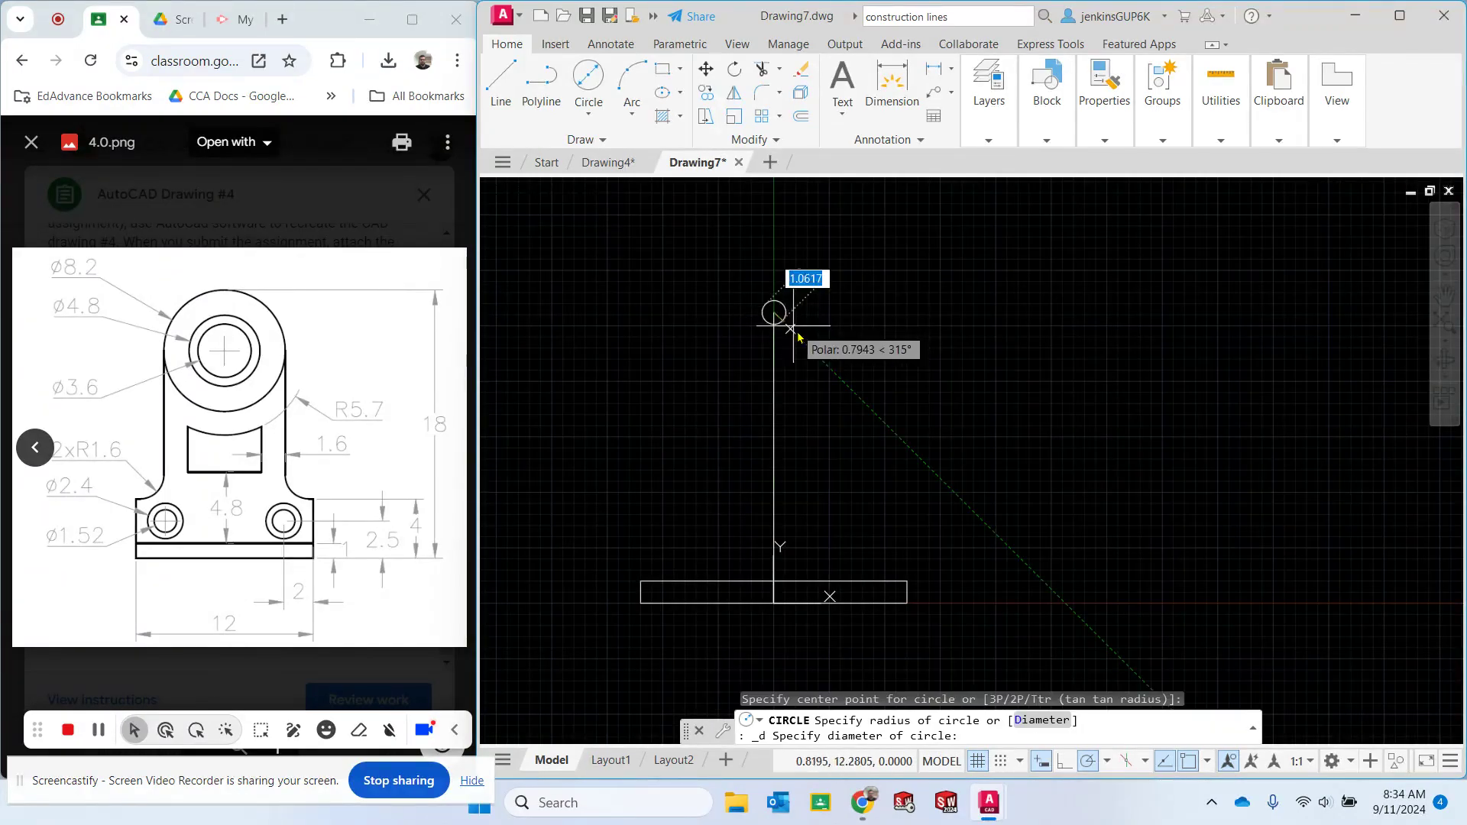
text(3.6)
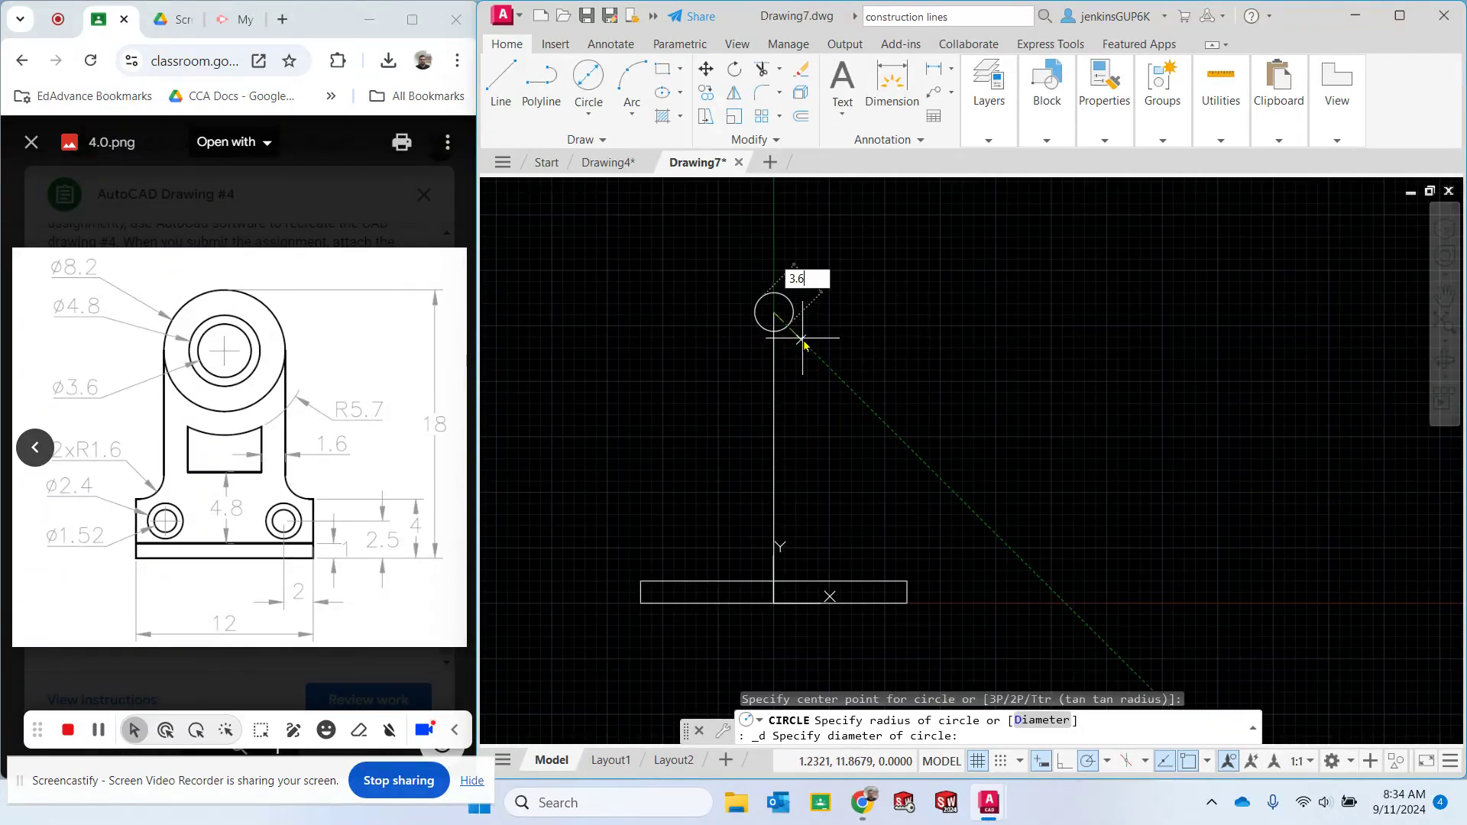
key(Return)
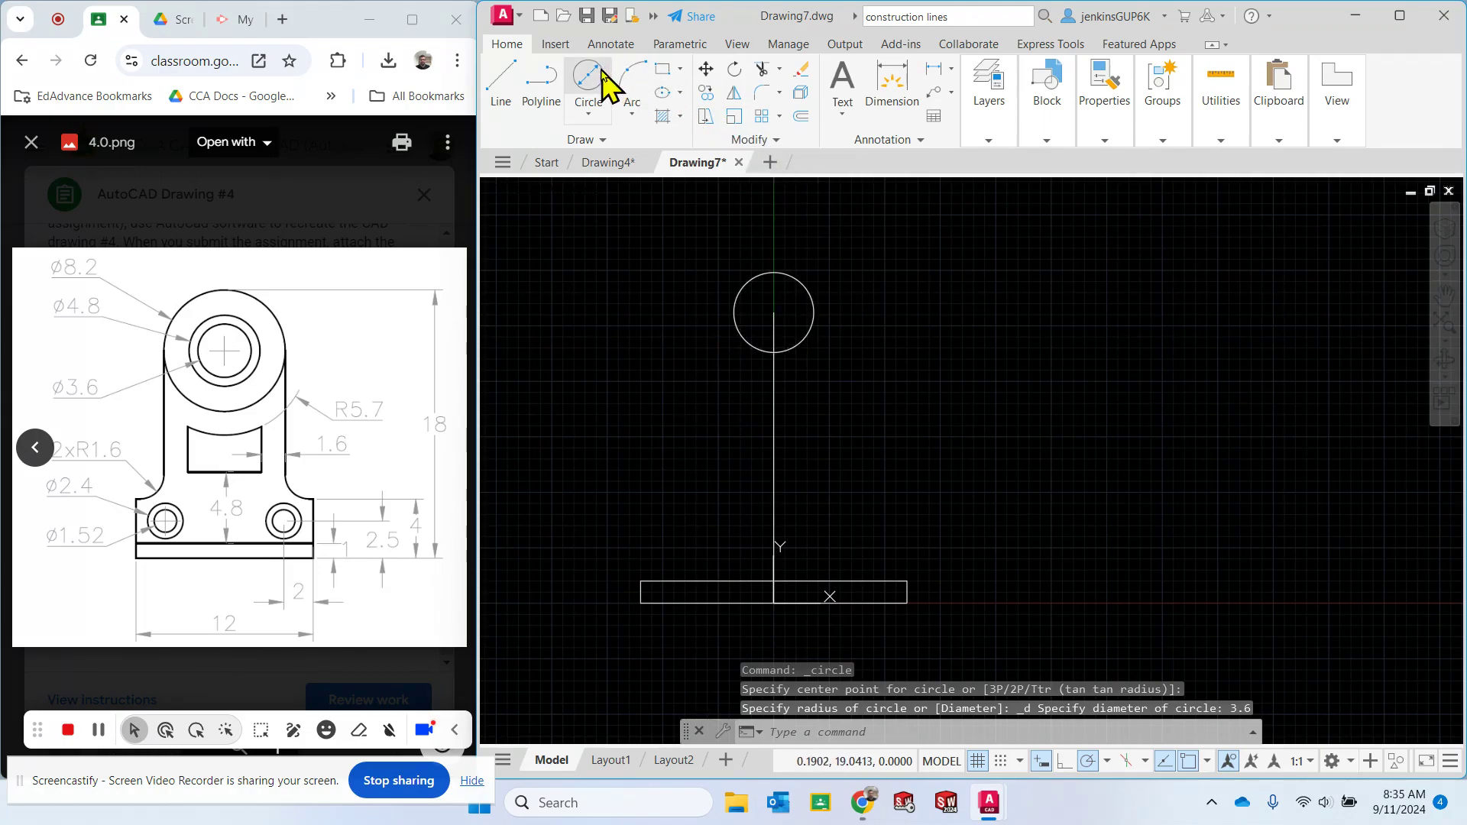
Add two concentric circles with diameters 4.8 and 8.2 around the same centre at the vertical line's upper end
click(602, 84)
click(774, 312)
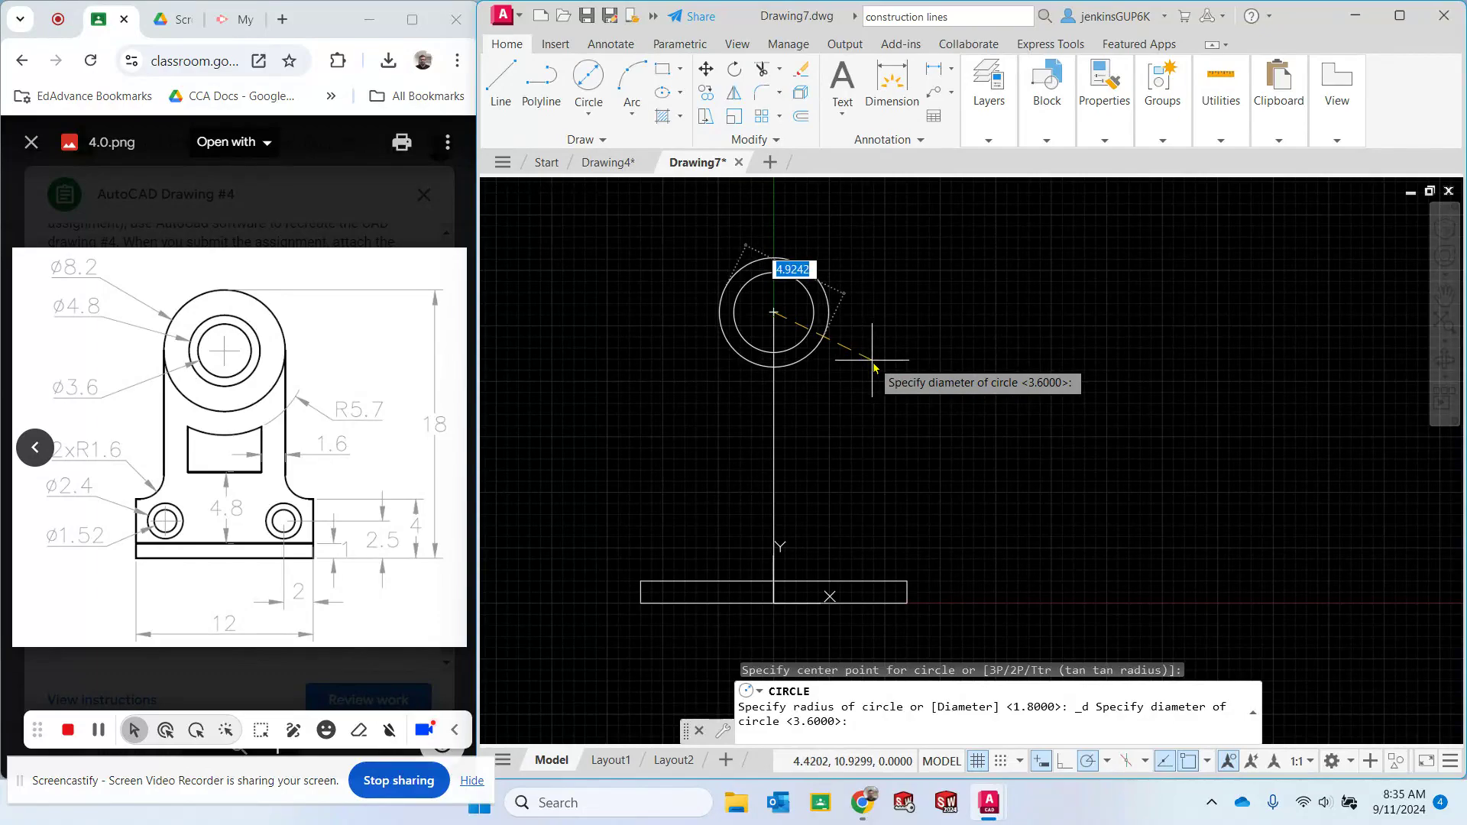
key(Return)
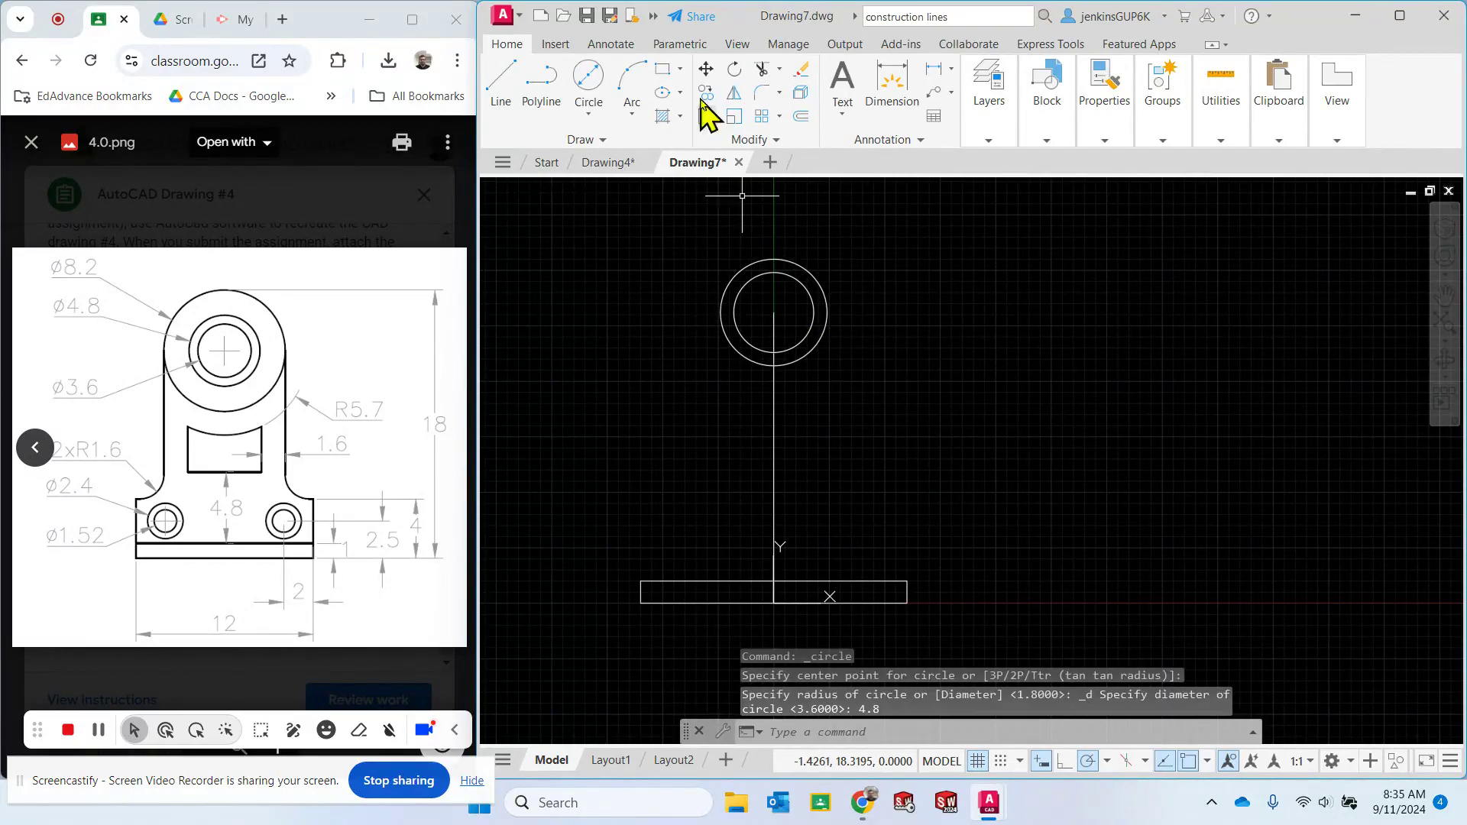
click(588, 84)
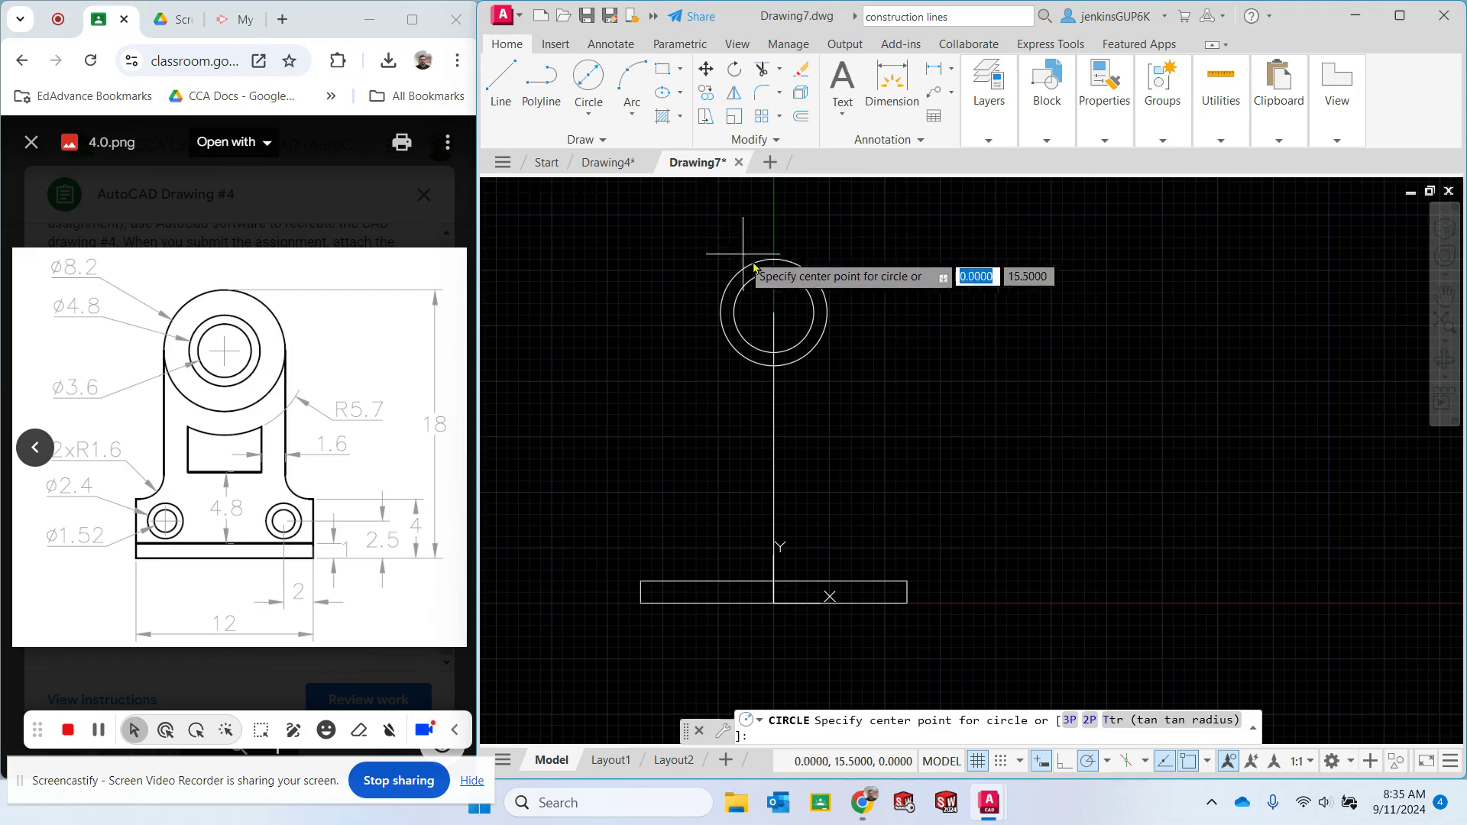
click(774, 312)
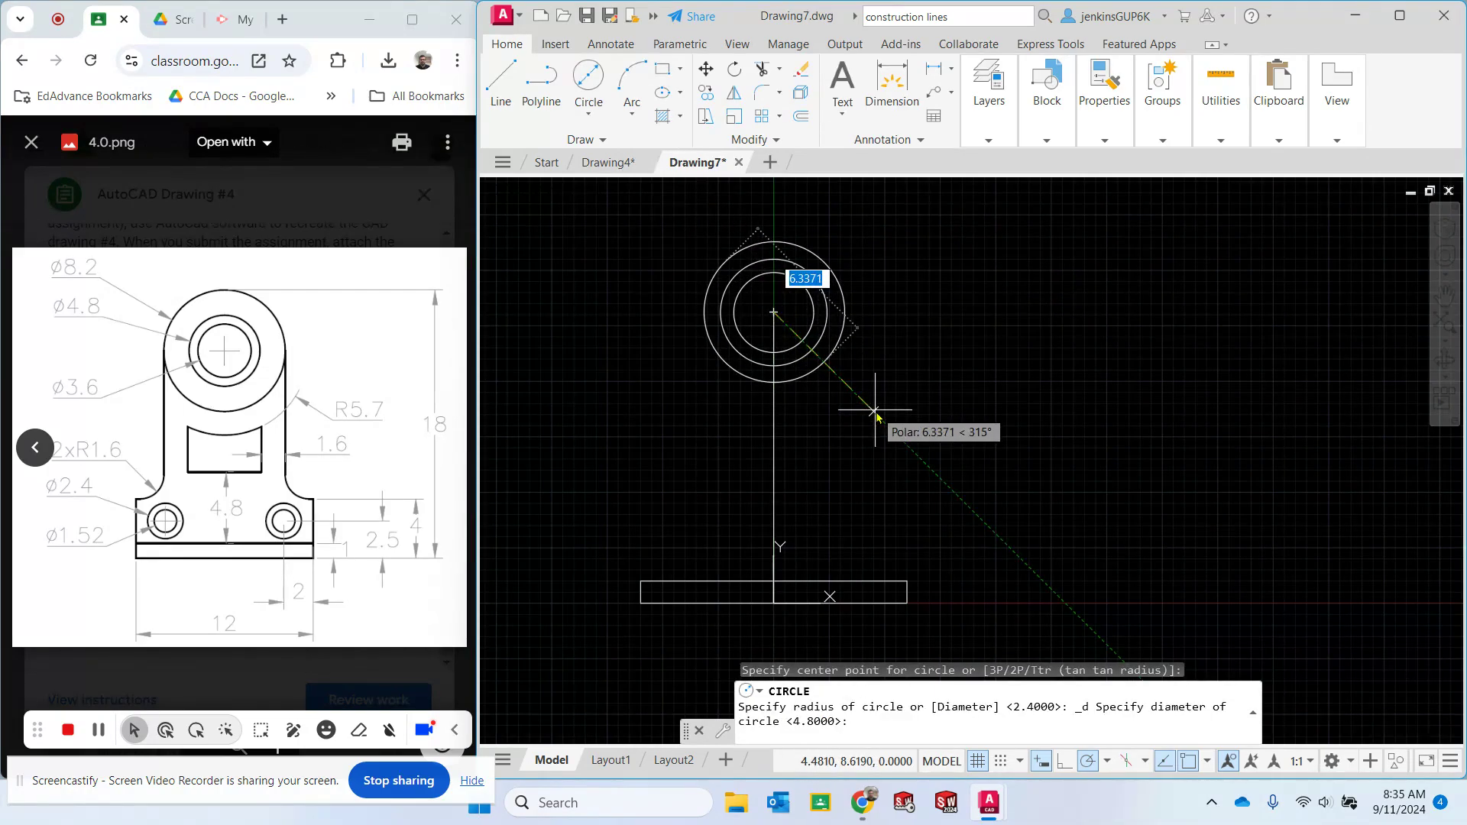
text(8.2)
key(Return)
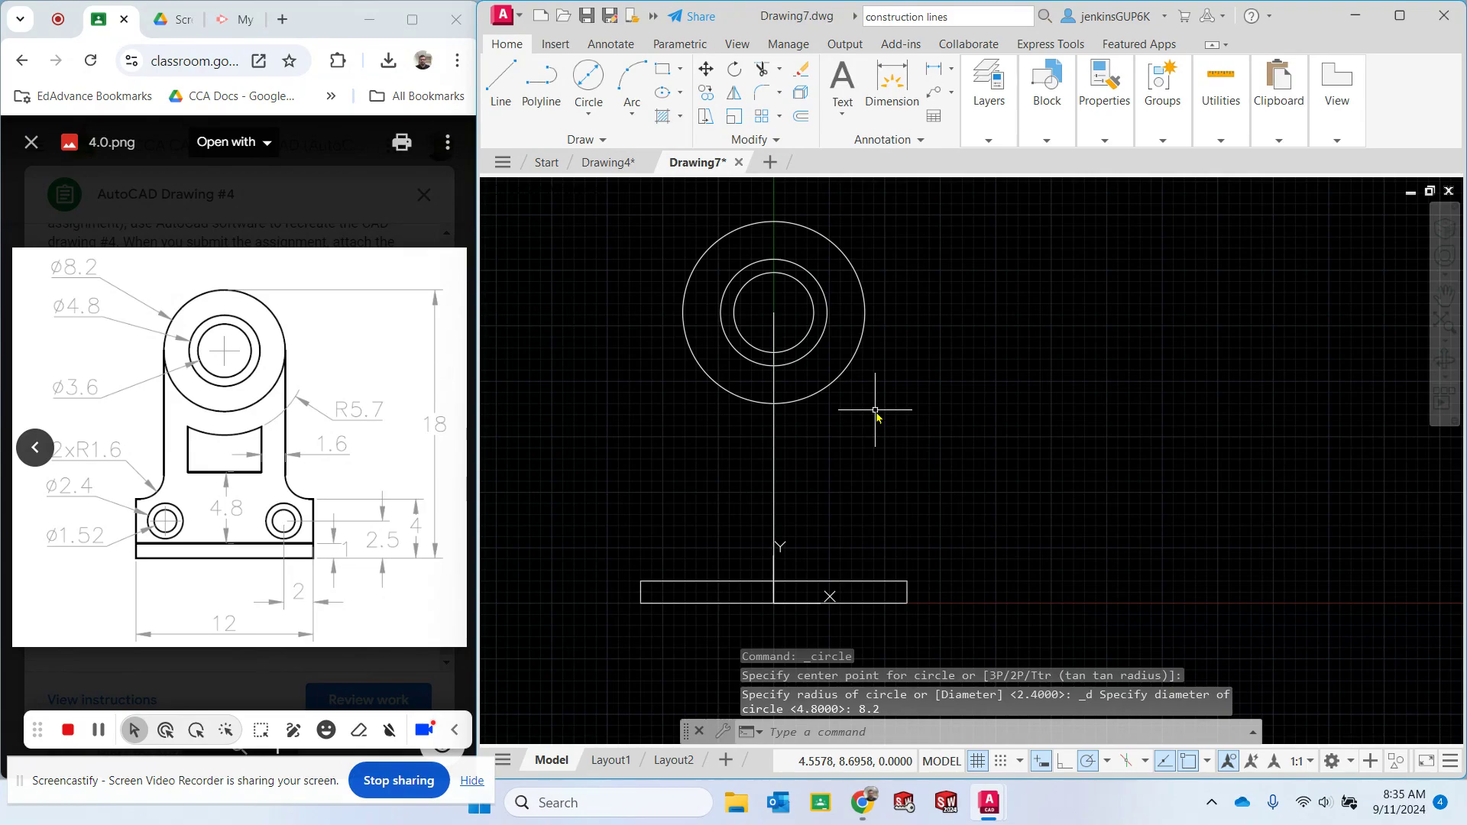
Draw a concentric circle of radius 5.7 centred on the upper end of the vertical line
click(588, 116)
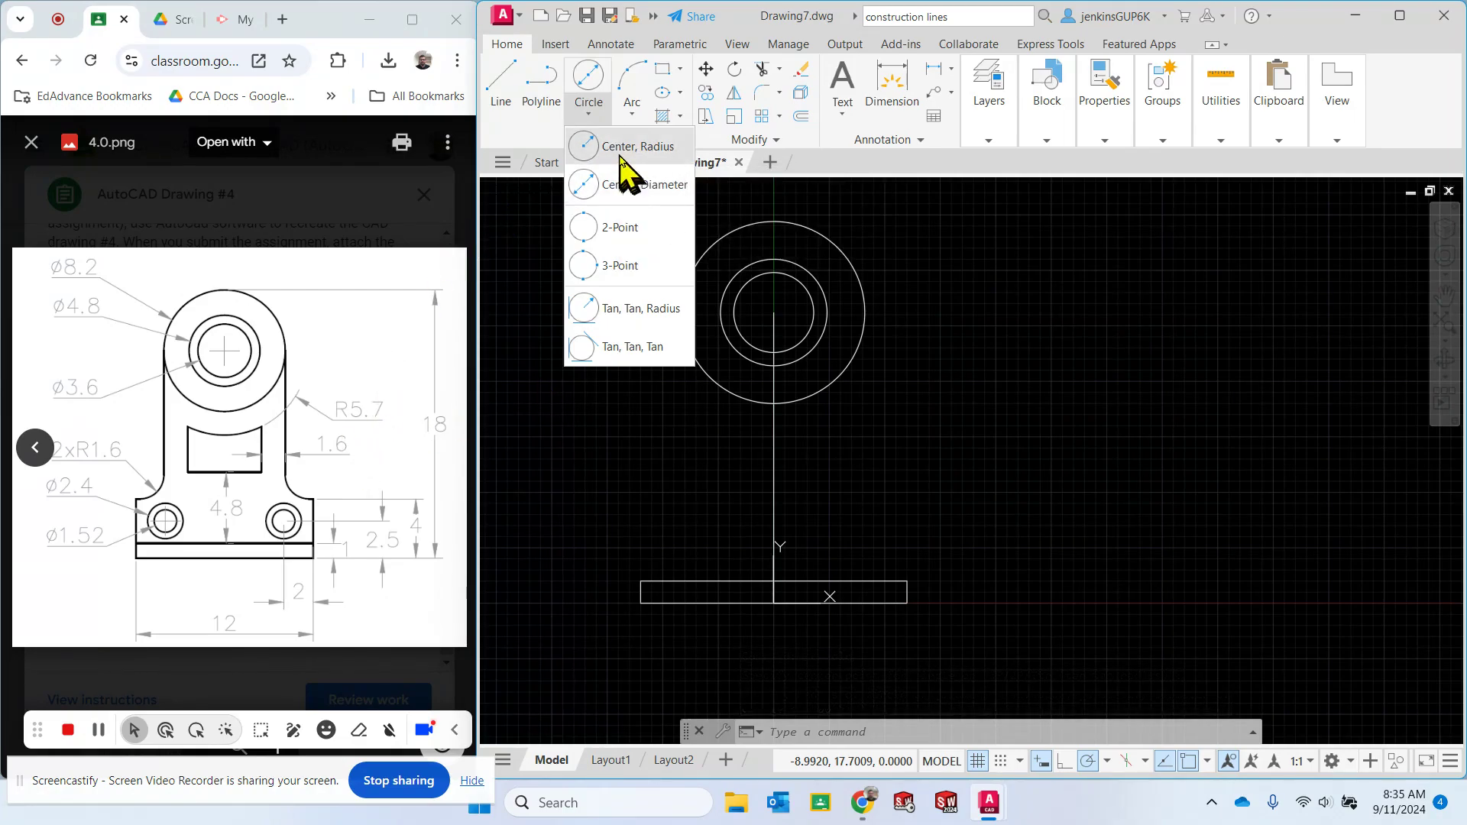
click(611, 145)
click(774, 313)
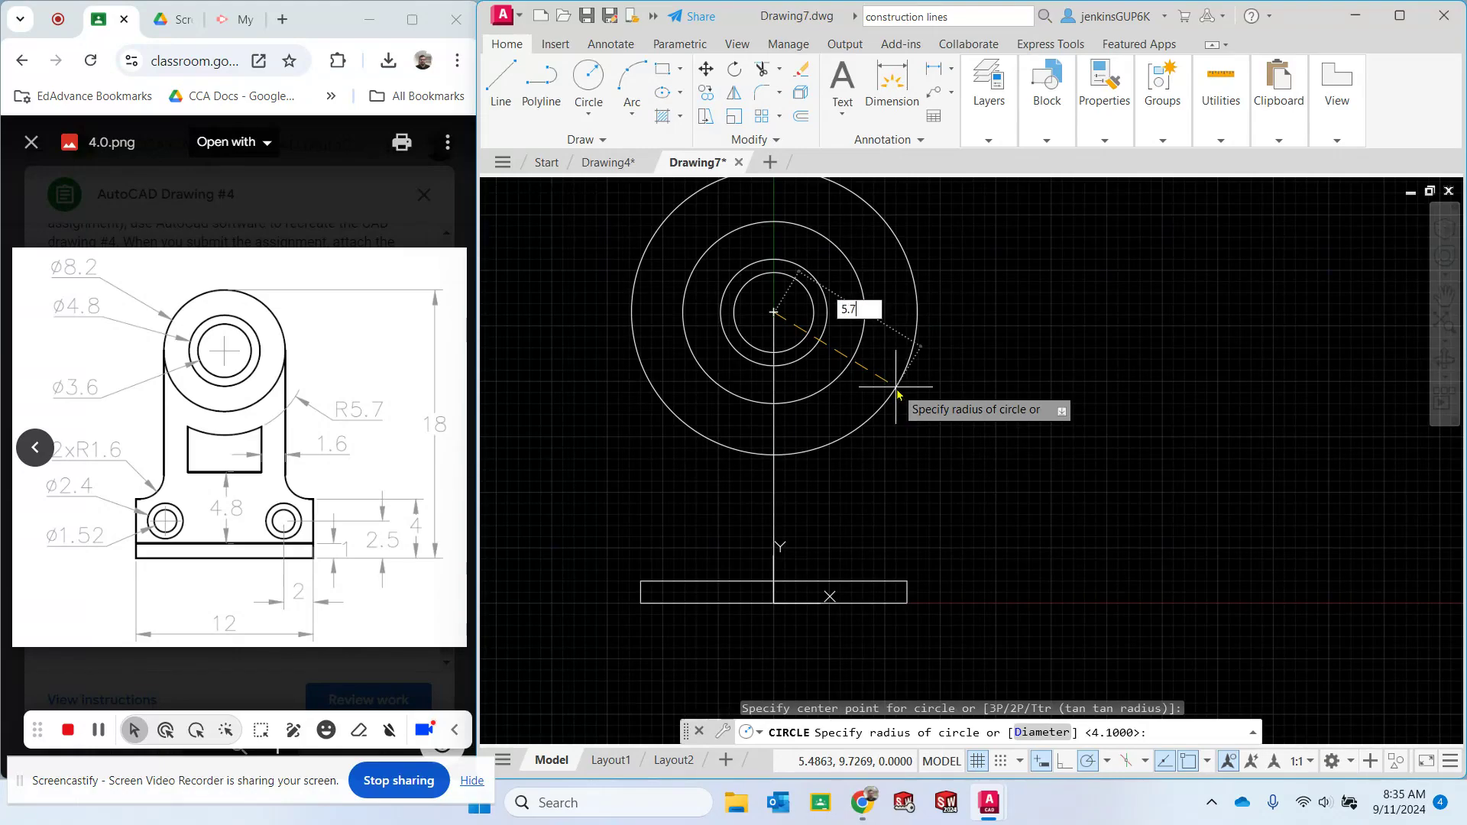
key(Return)
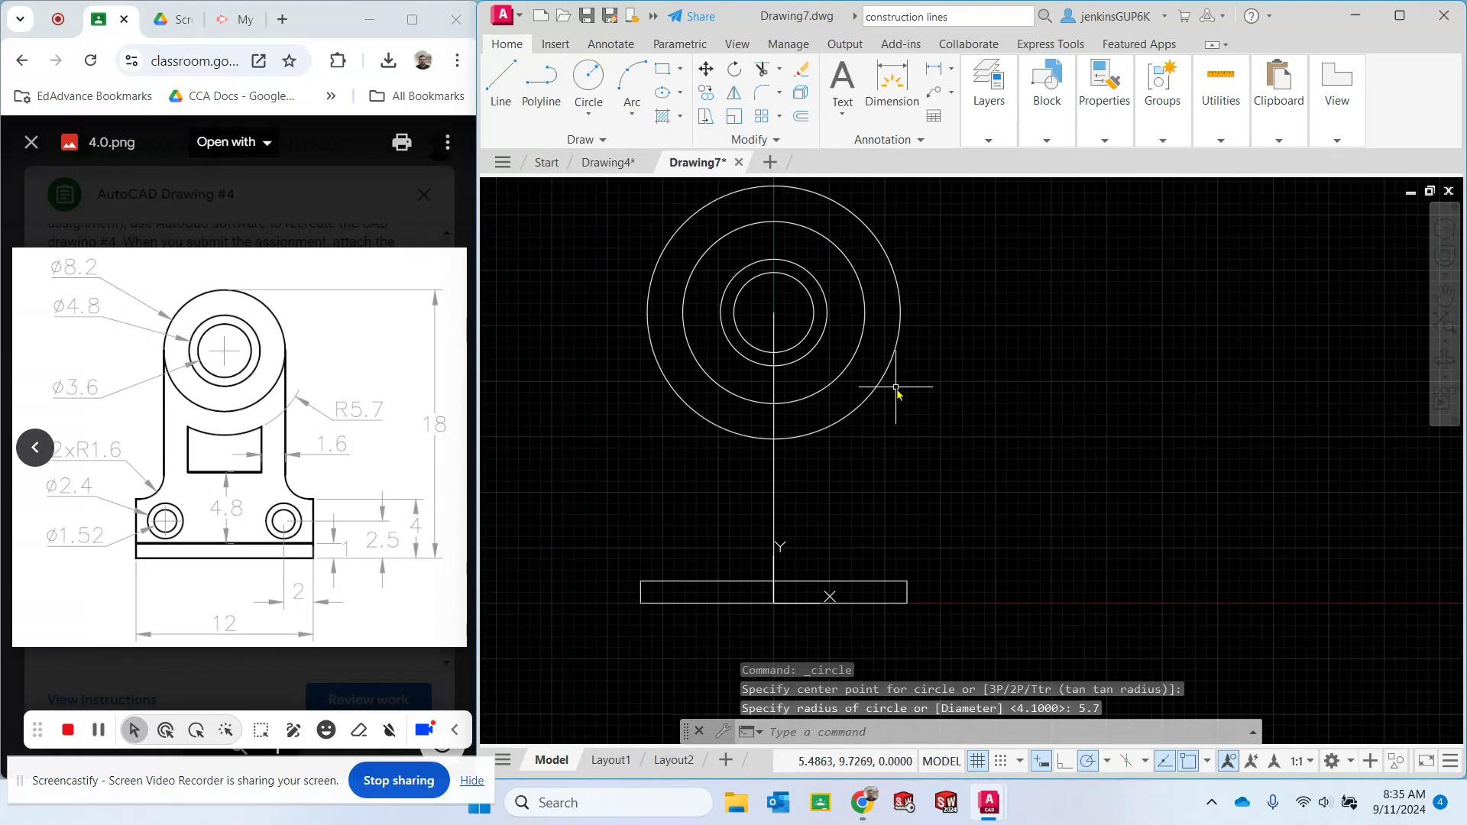
key(Escape)
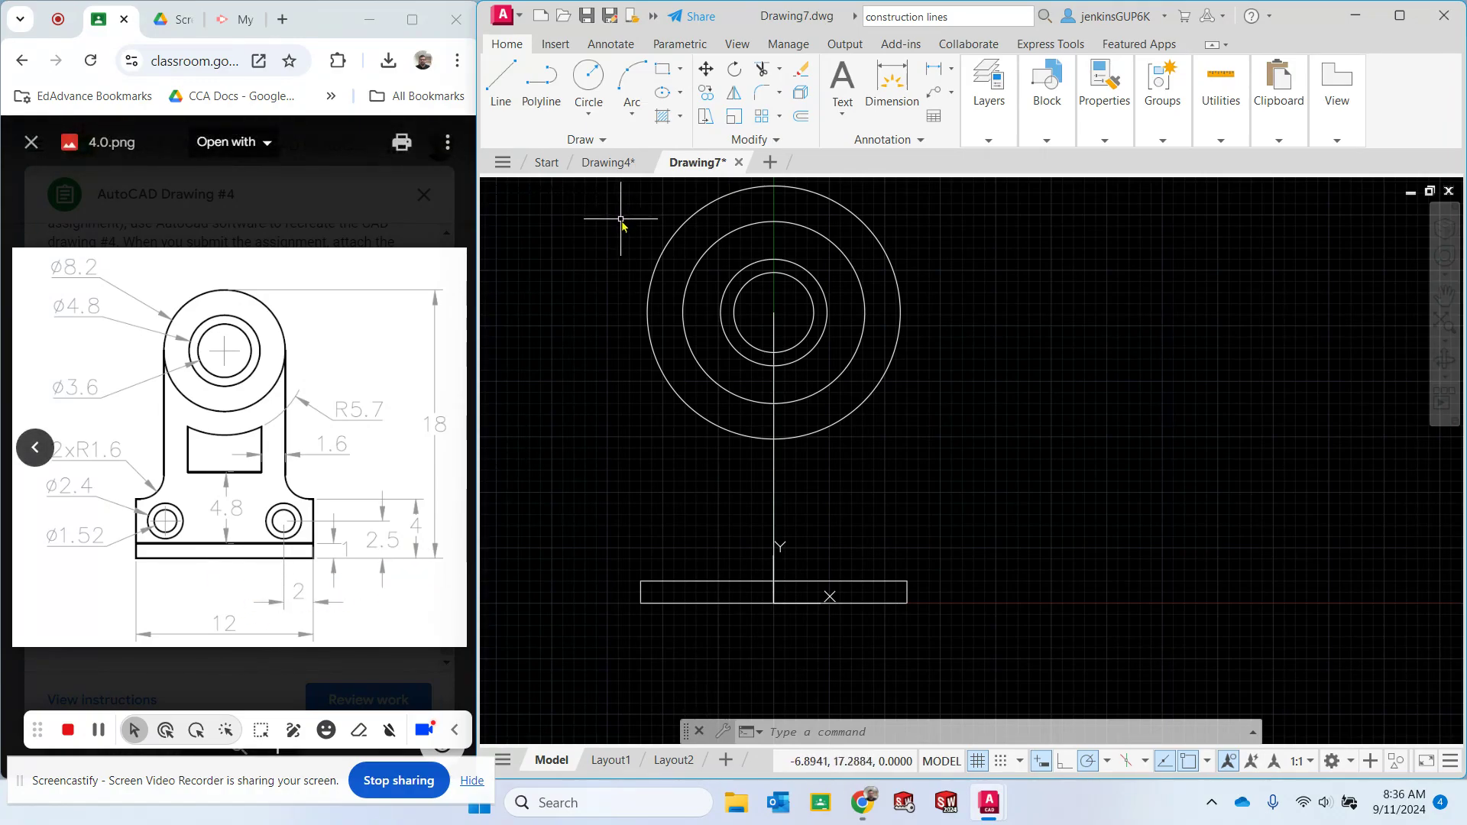
Draw a rectangle 12 wide and 4 high from the lower-left corner of the base rectangle
click(663, 70)
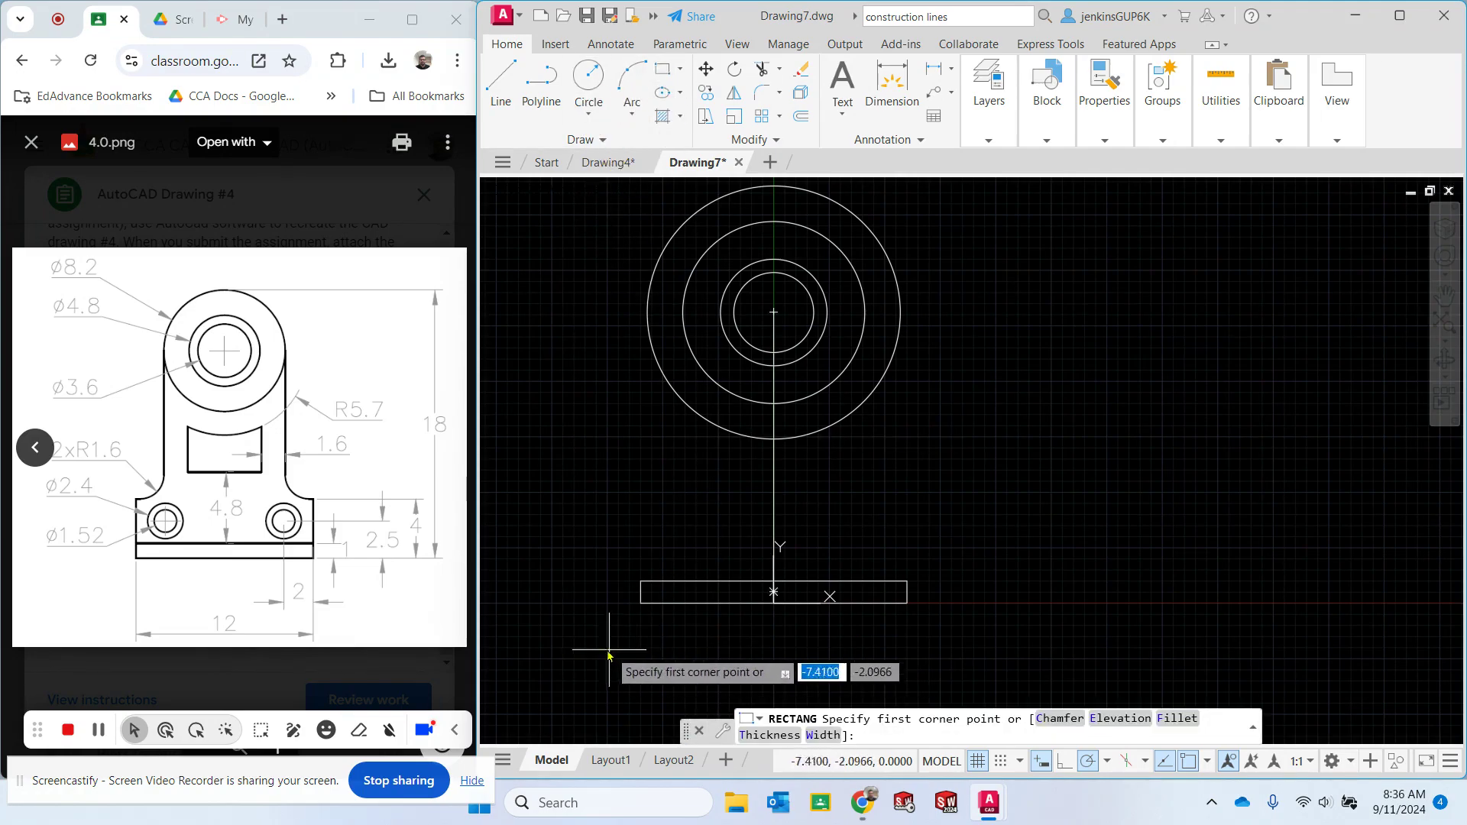
click(641, 605)
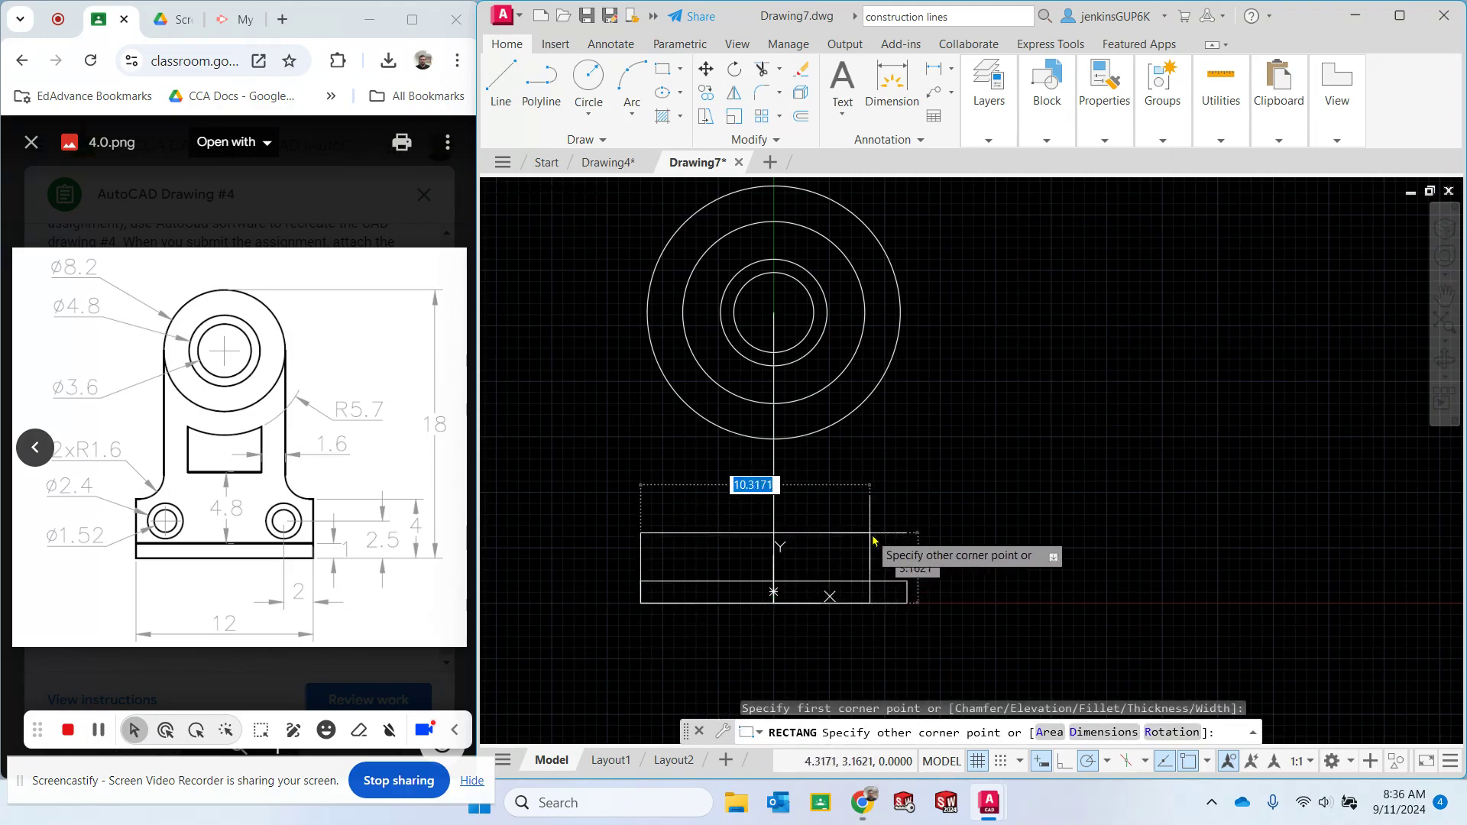
text(12)
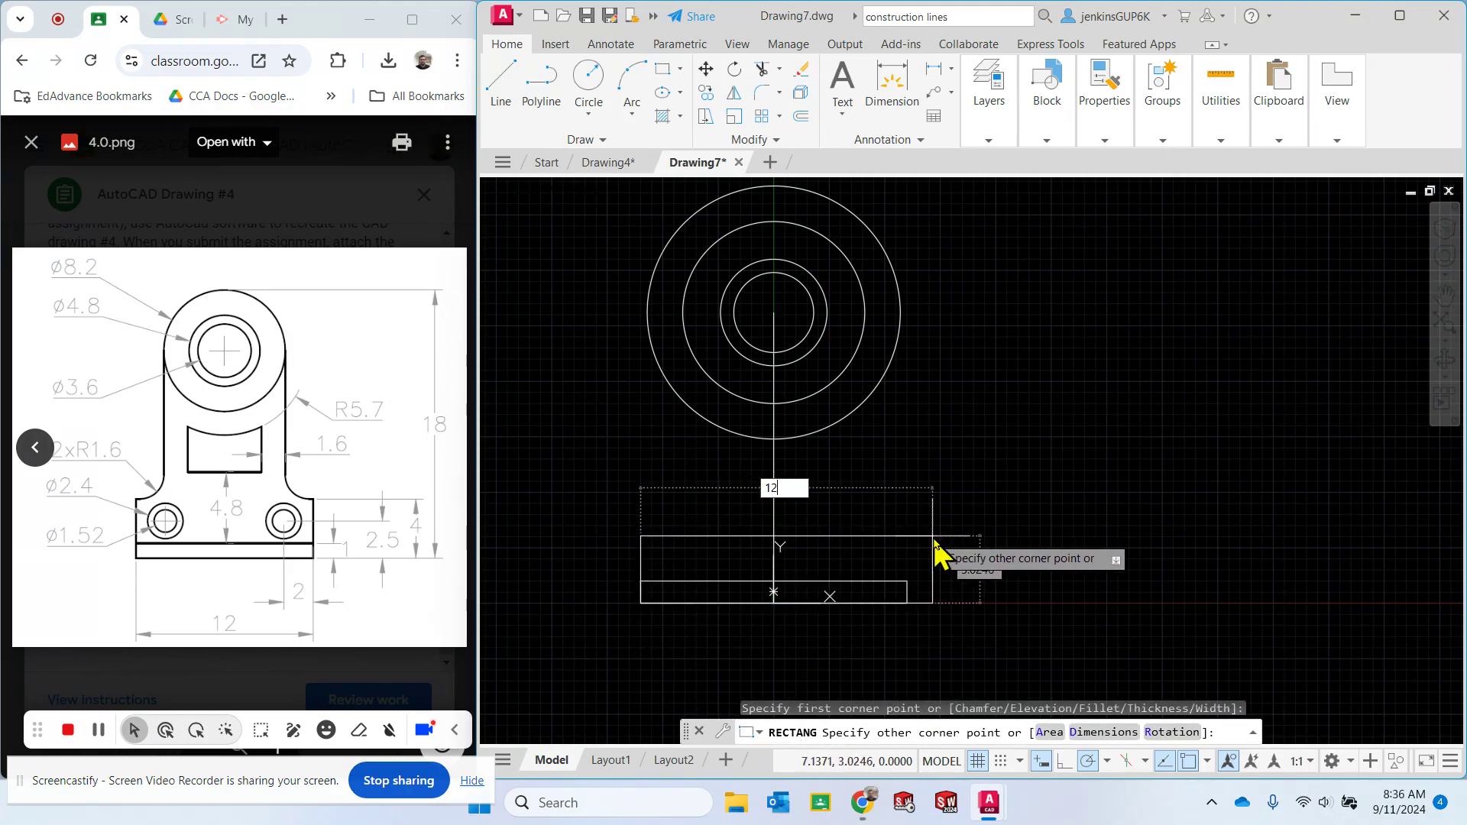
key(Tab)
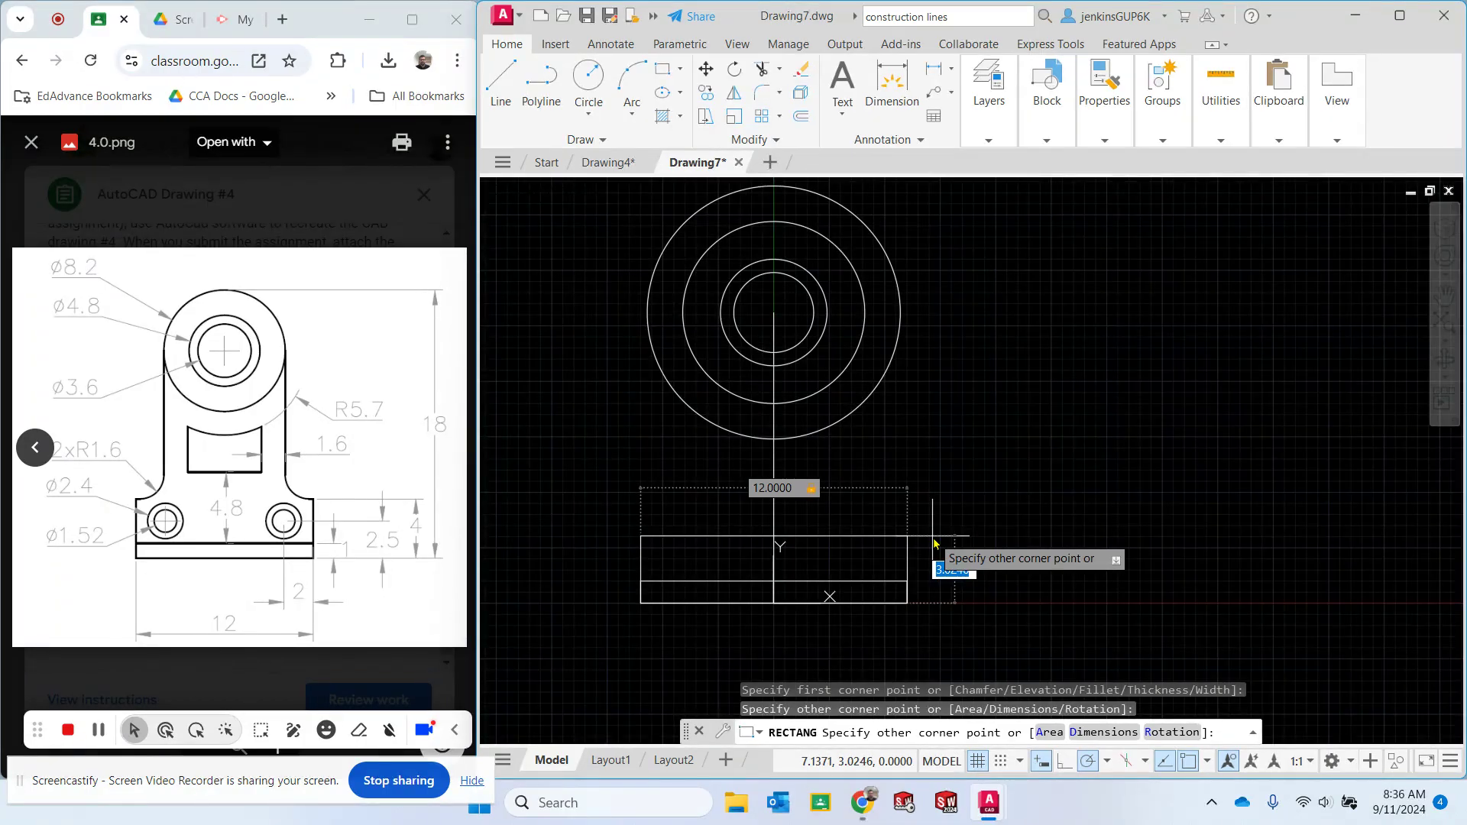
key(Return)
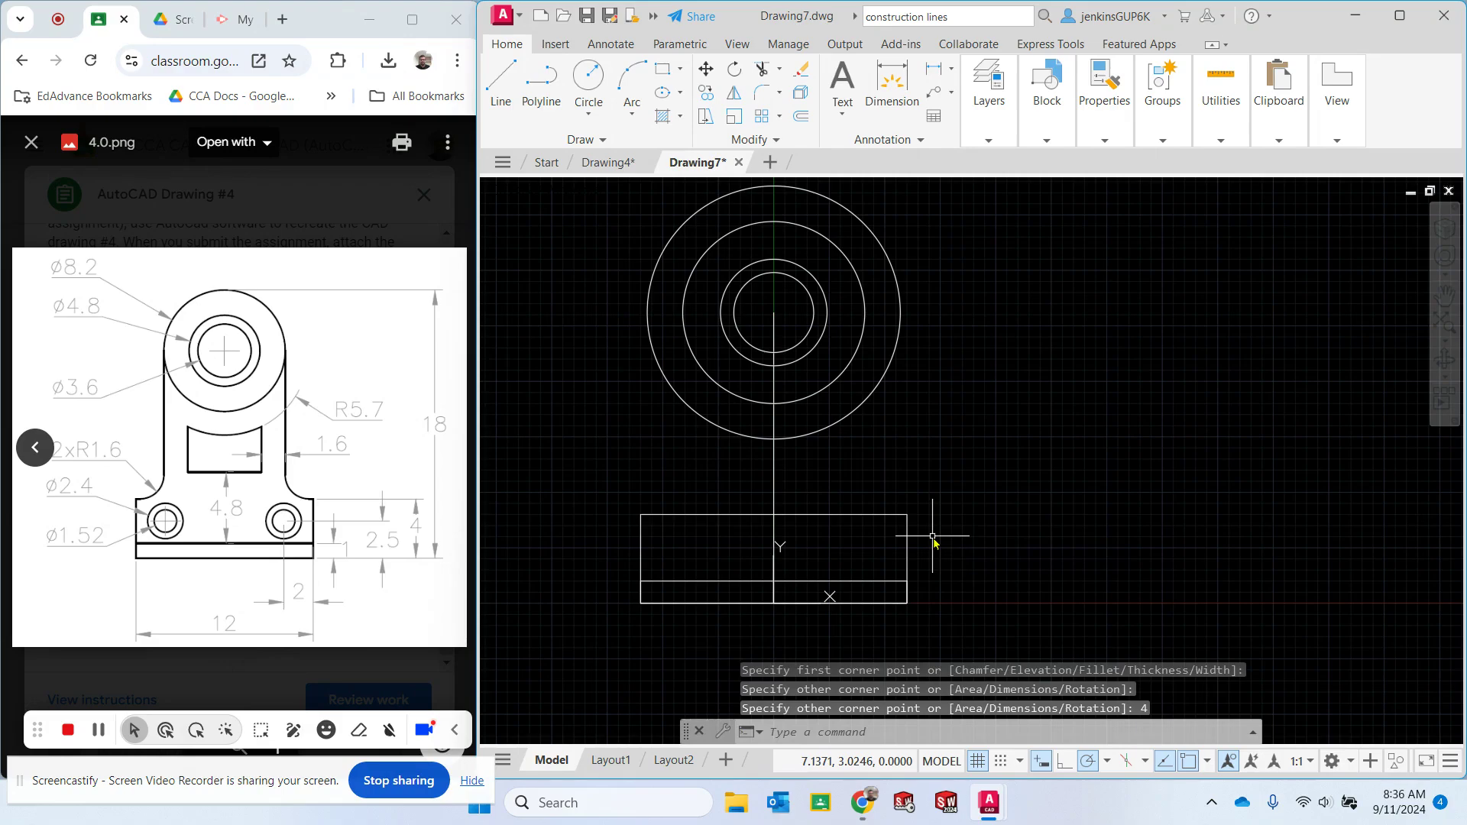
key(Escape)
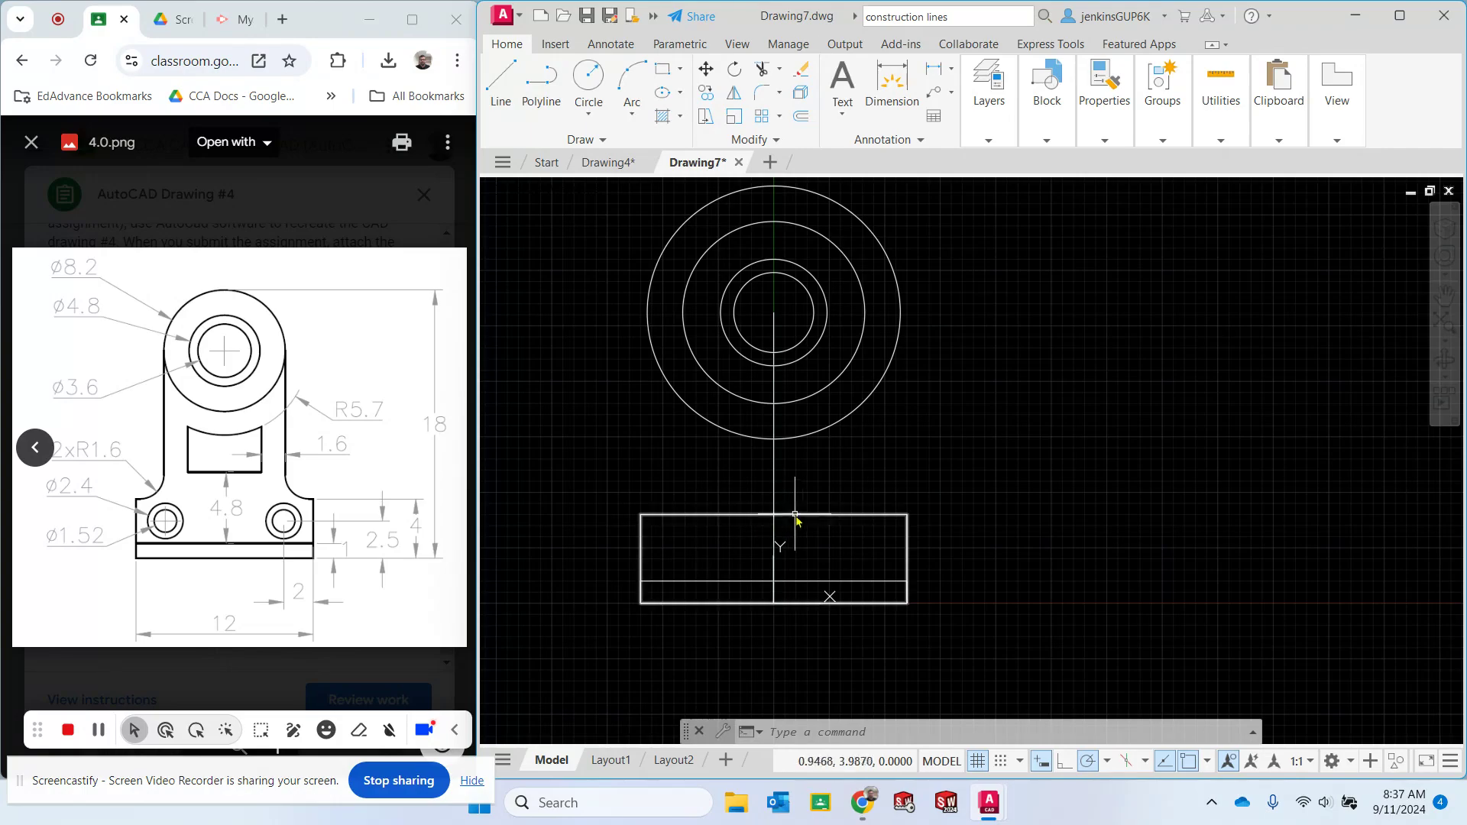
Draw construction lines from the base's lower-right corner, 2 inward along the lower edge and 2.5 straight up, to locate the hole centre
click(508, 86)
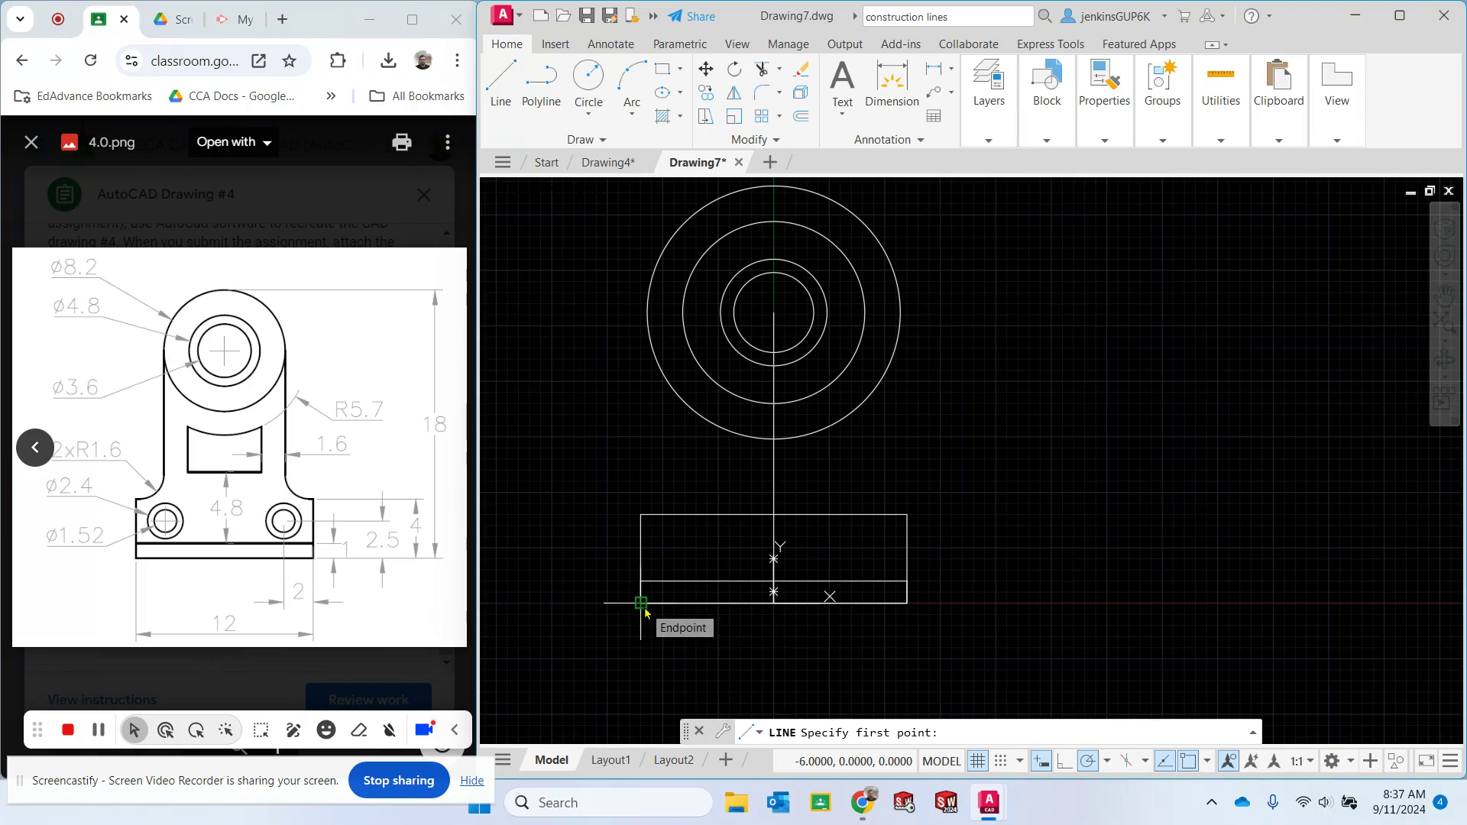
click(909, 608)
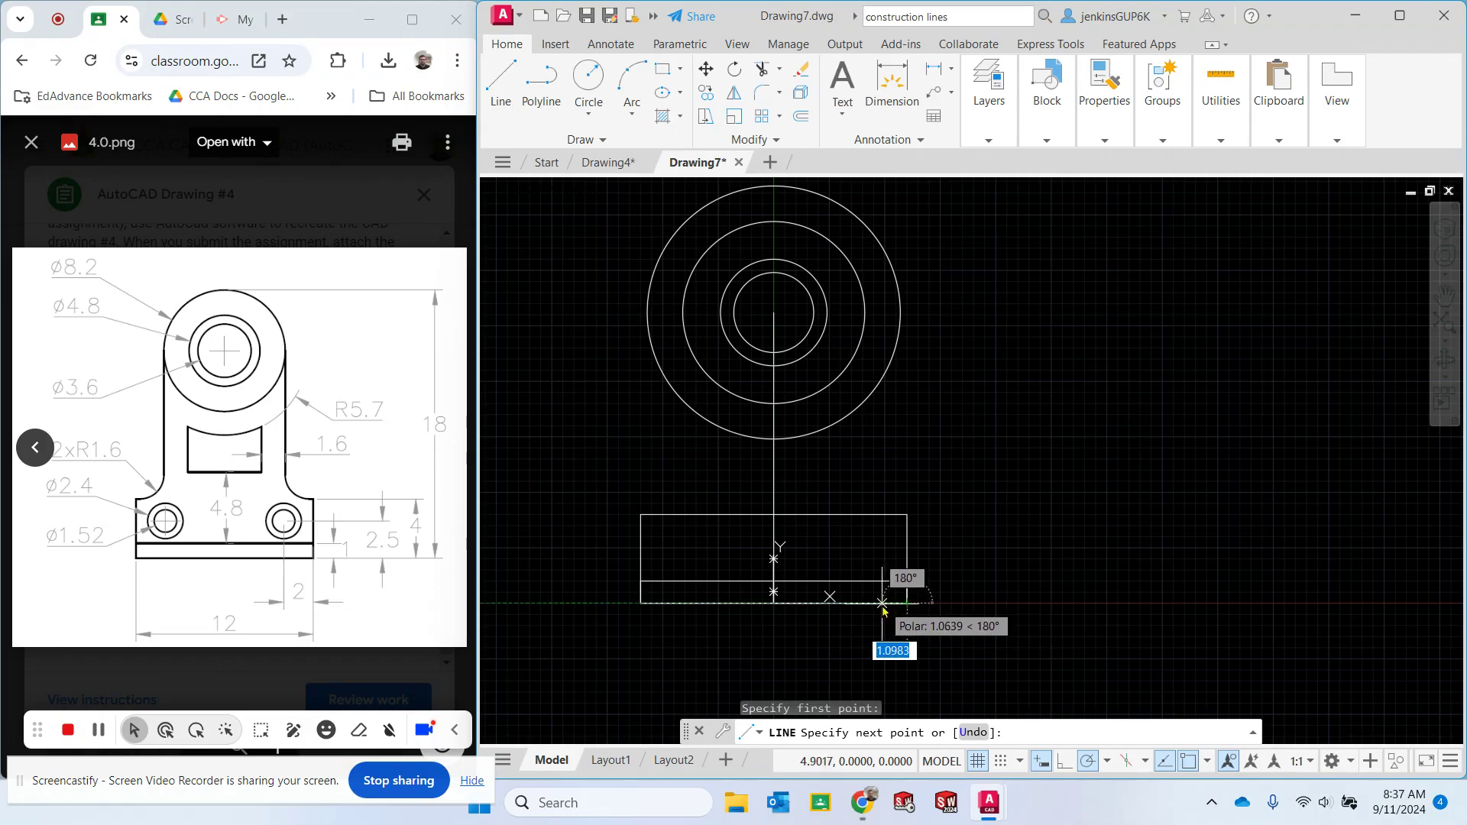
text(2)
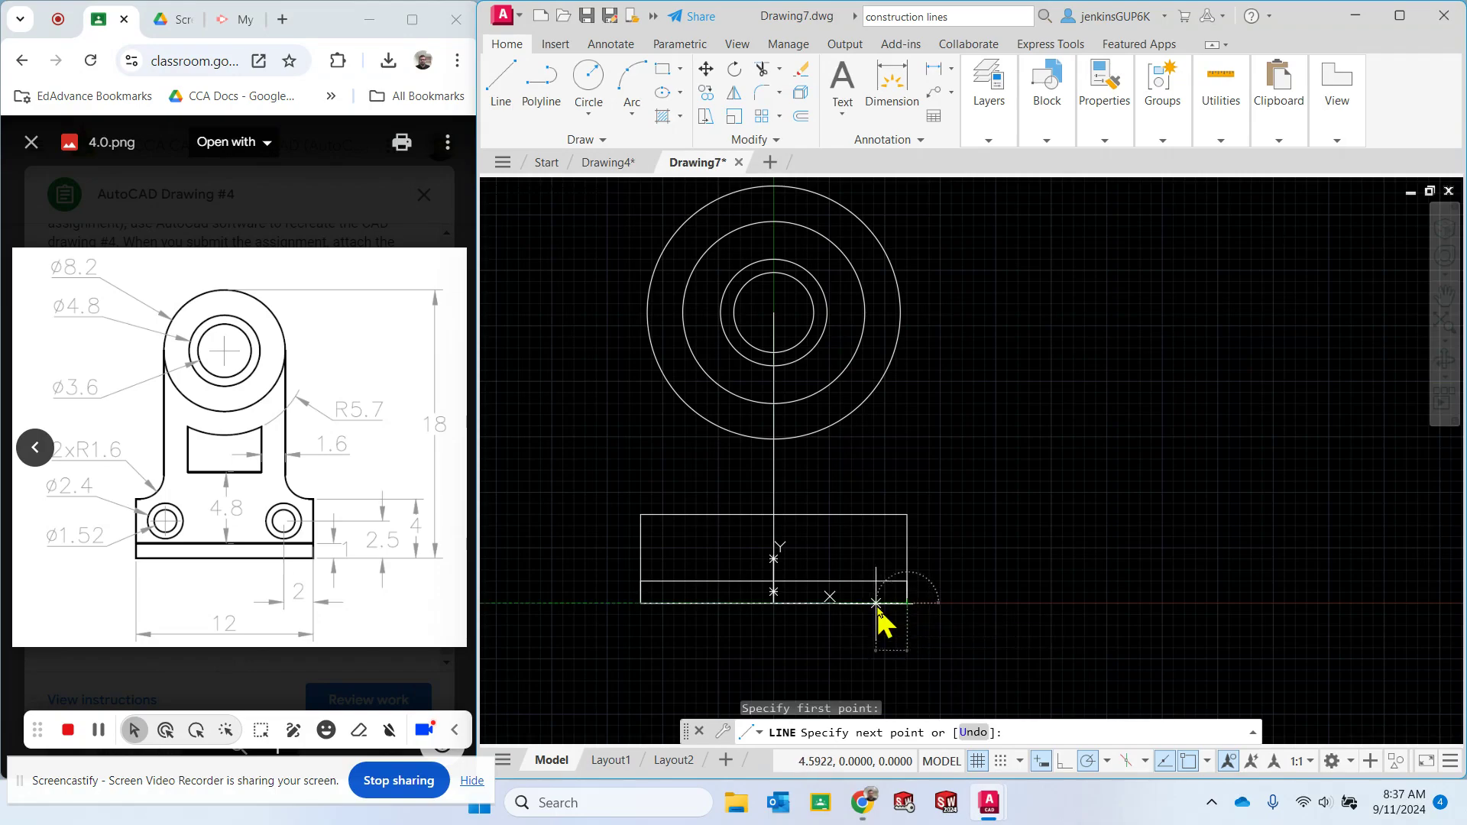
key(Return)
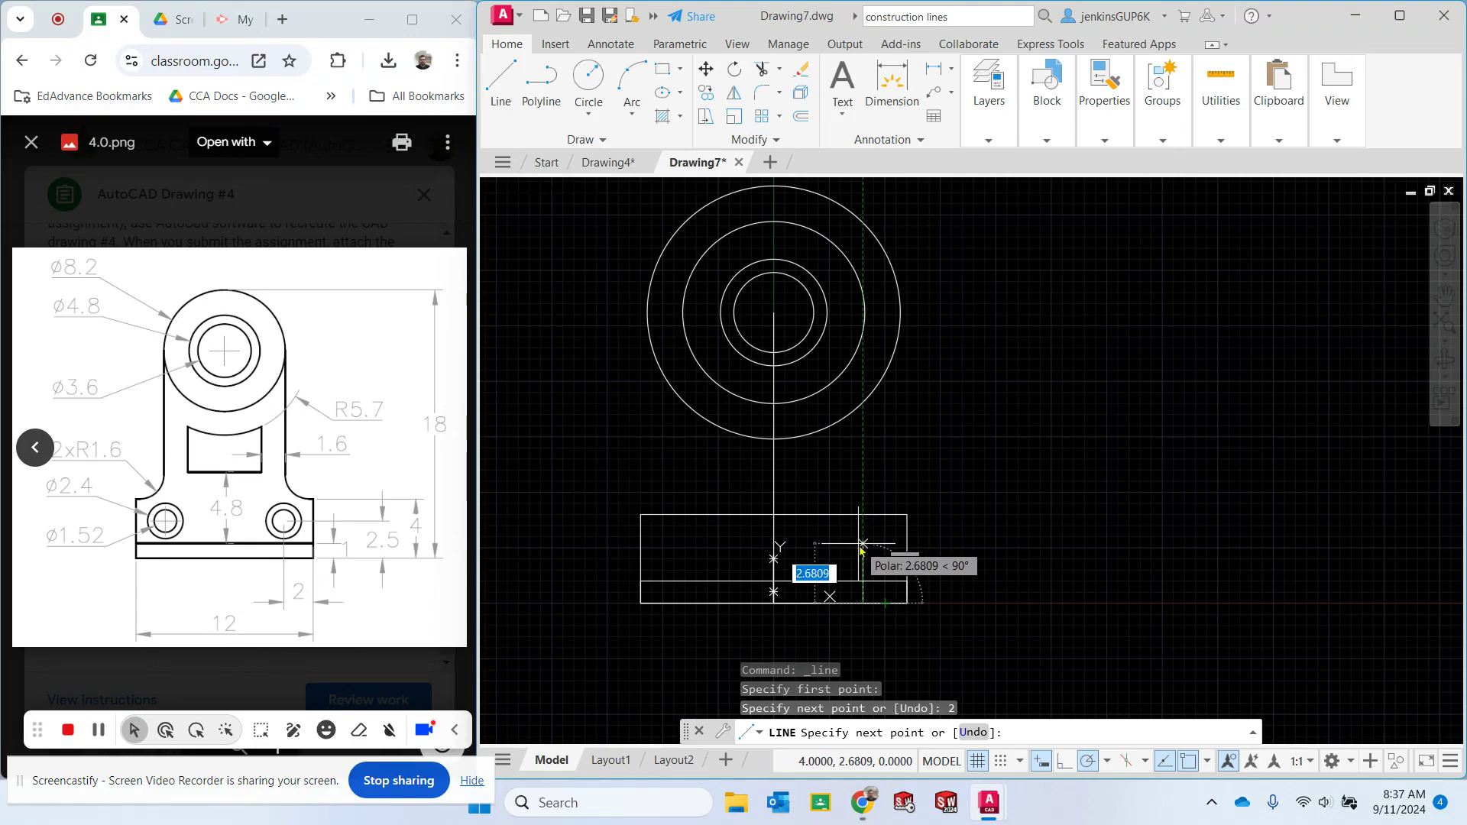
text(2.5)
key(Return)
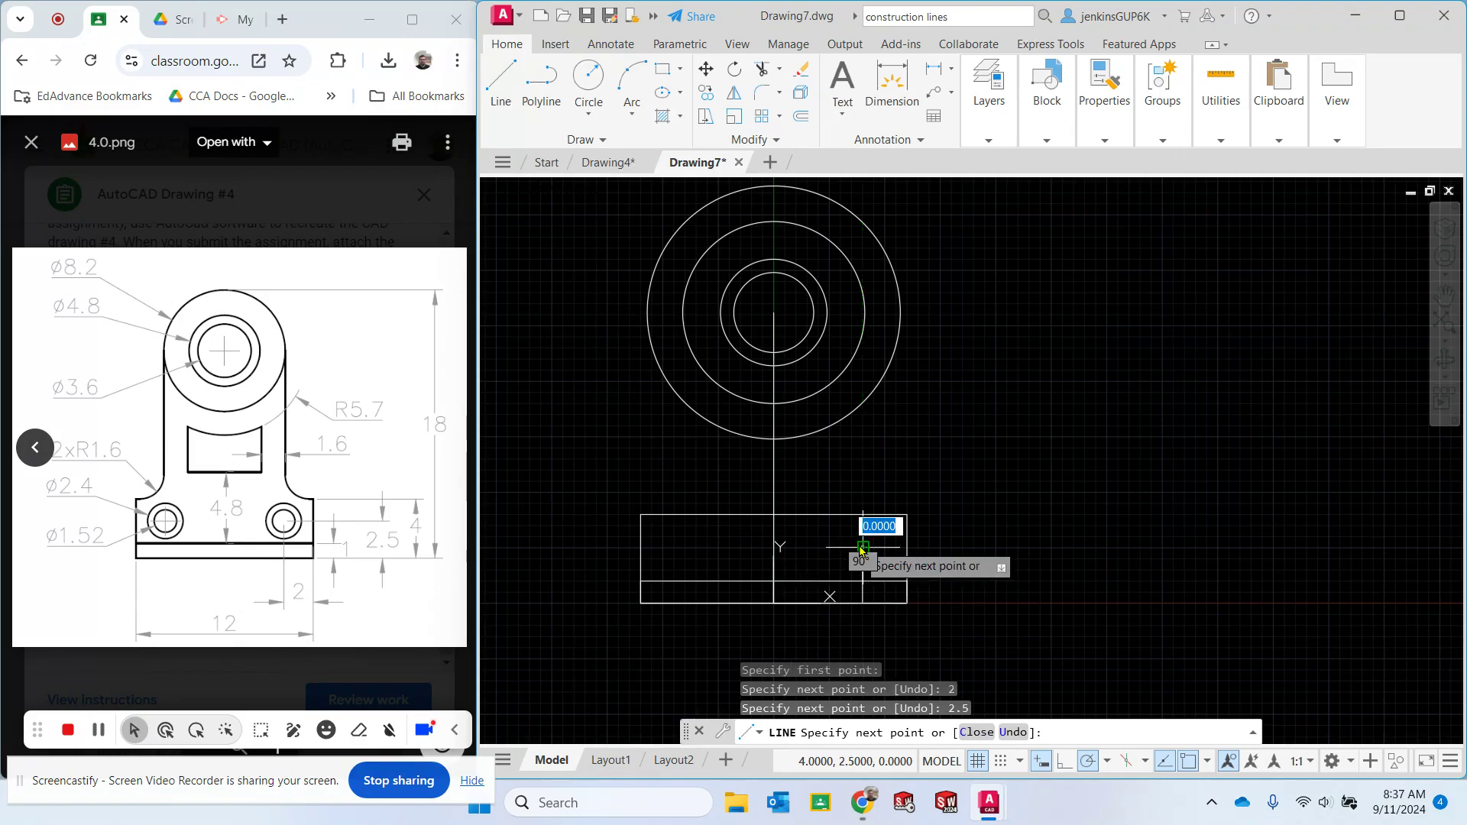
key(Escape)
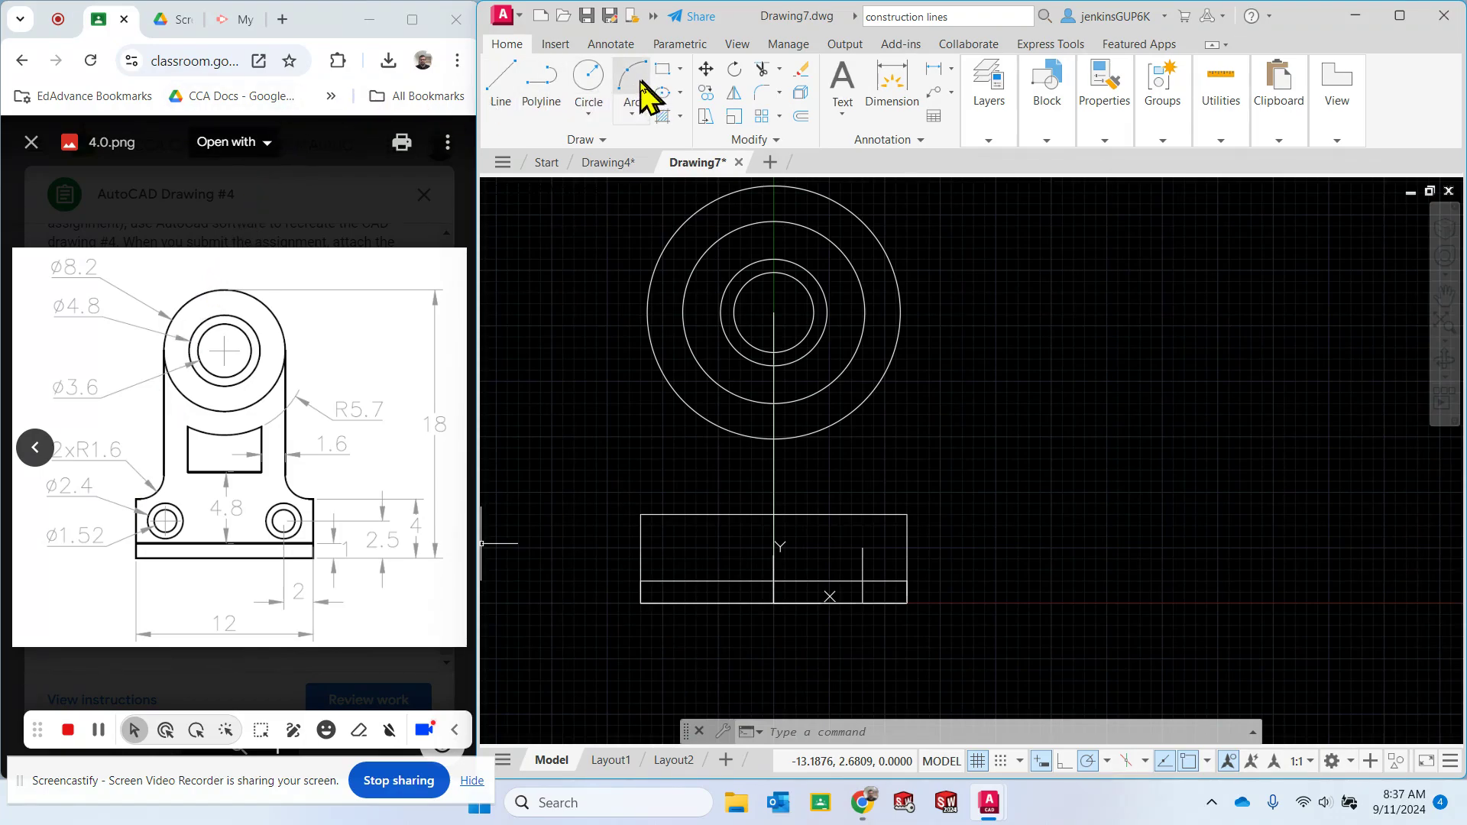
Draw a circle of diameter 1.52 centred on the upper end of the 2.5 construction line
click(588, 116)
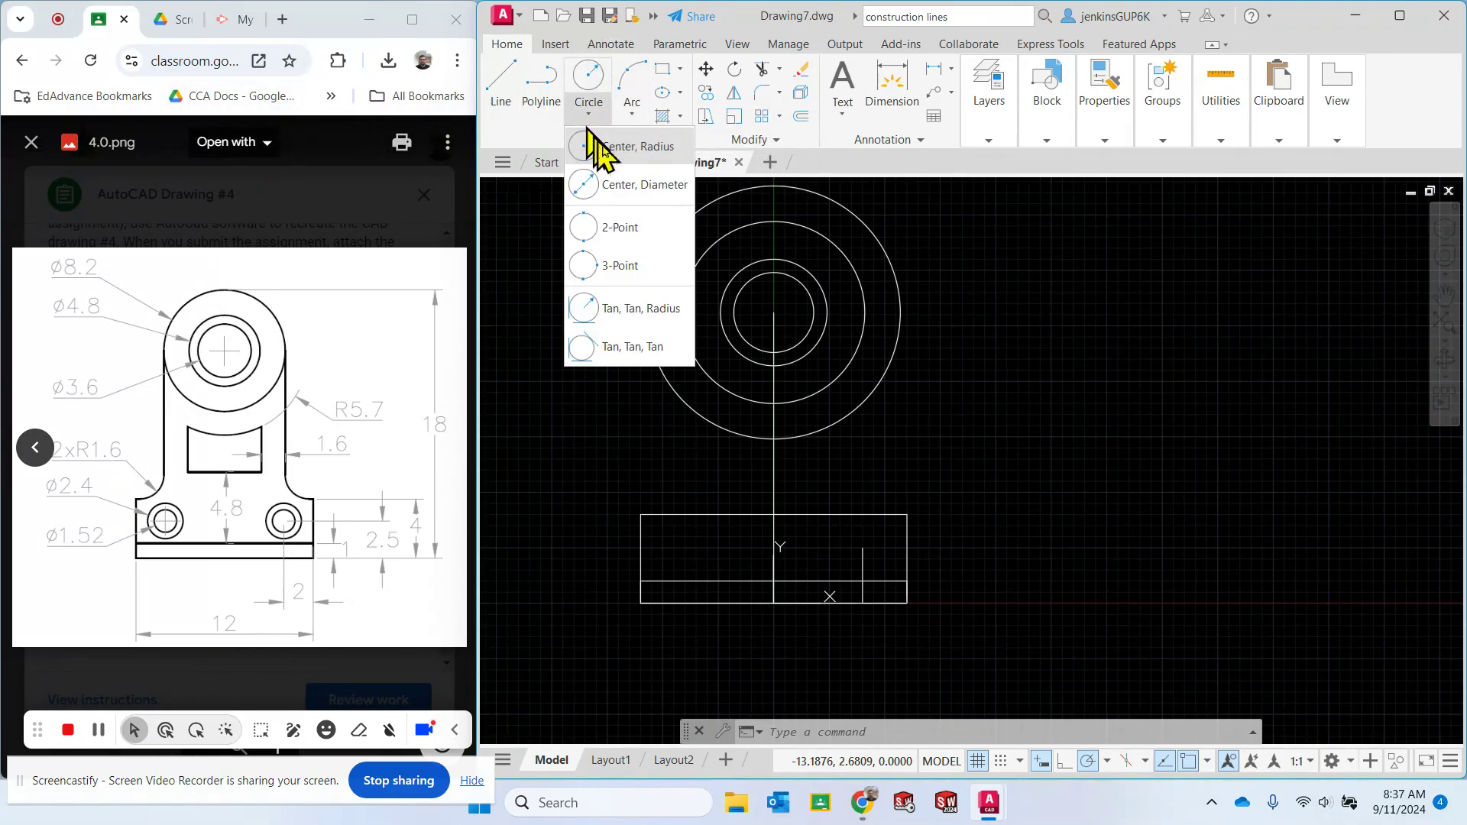
click(625, 187)
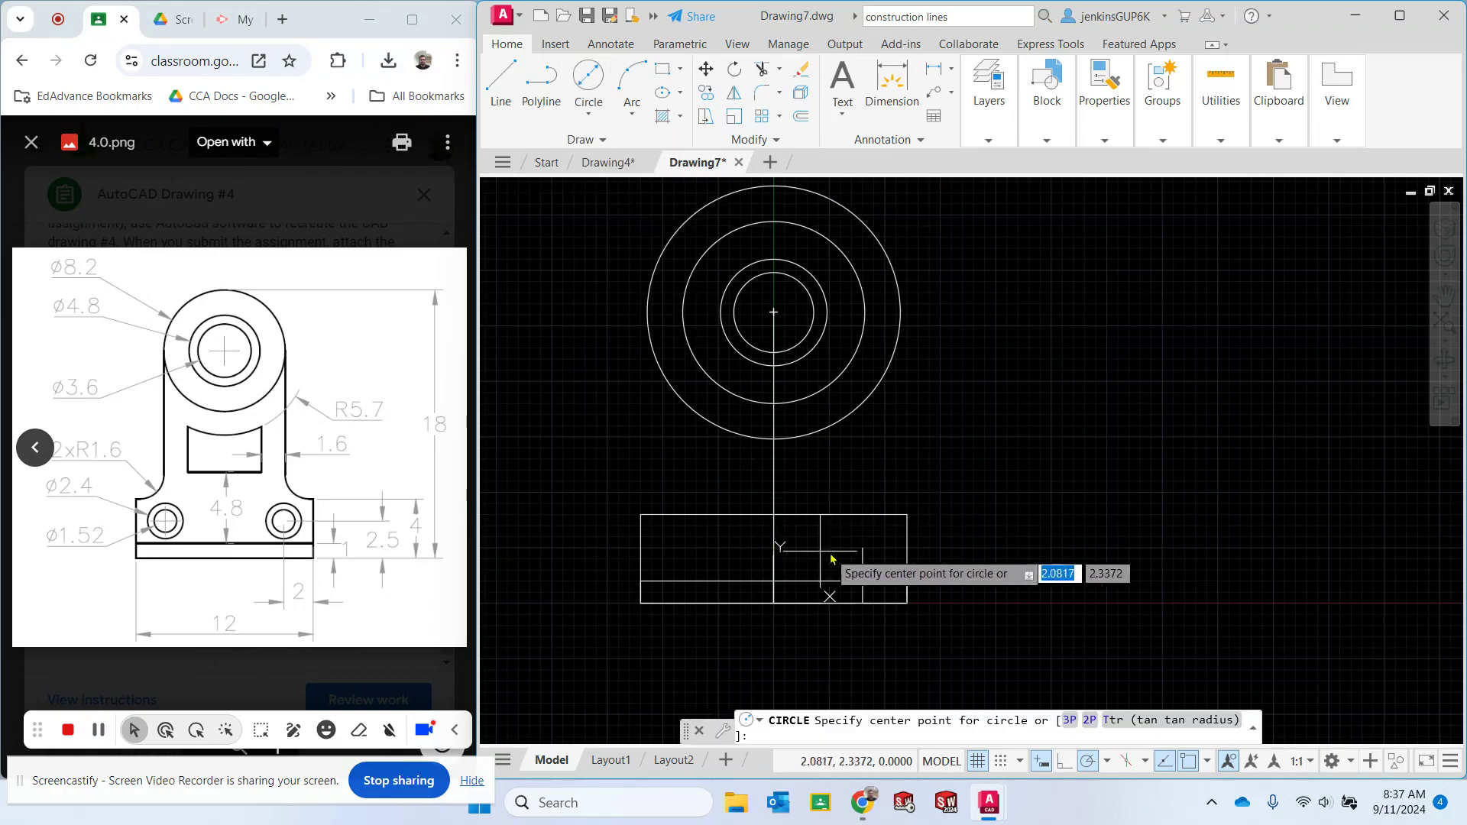
click(867, 556)
text(1.52)
key(Return)
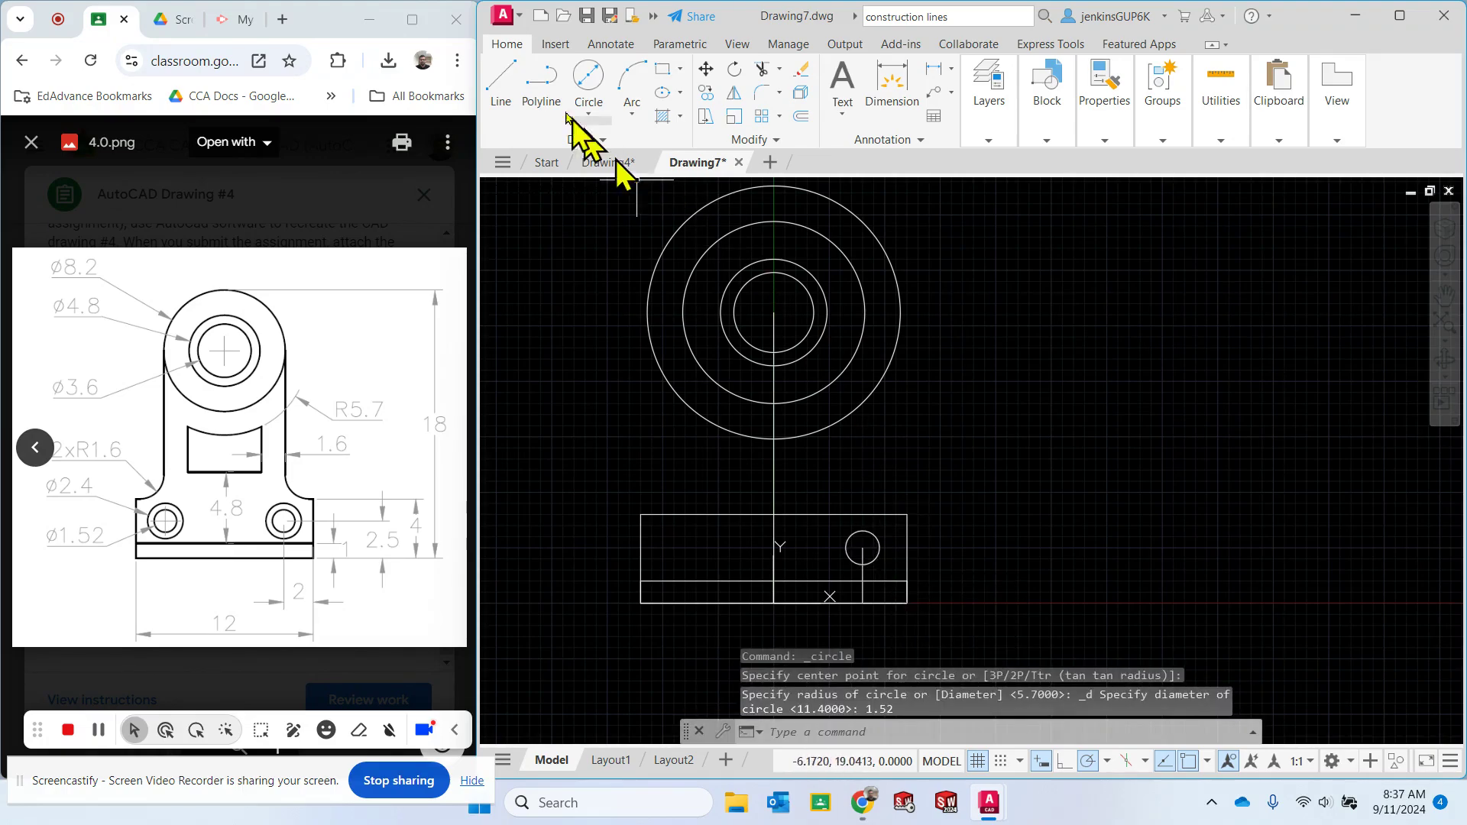
Add a concentric circle of diameter 2.4 around the small hole in the base
click(588, 80)
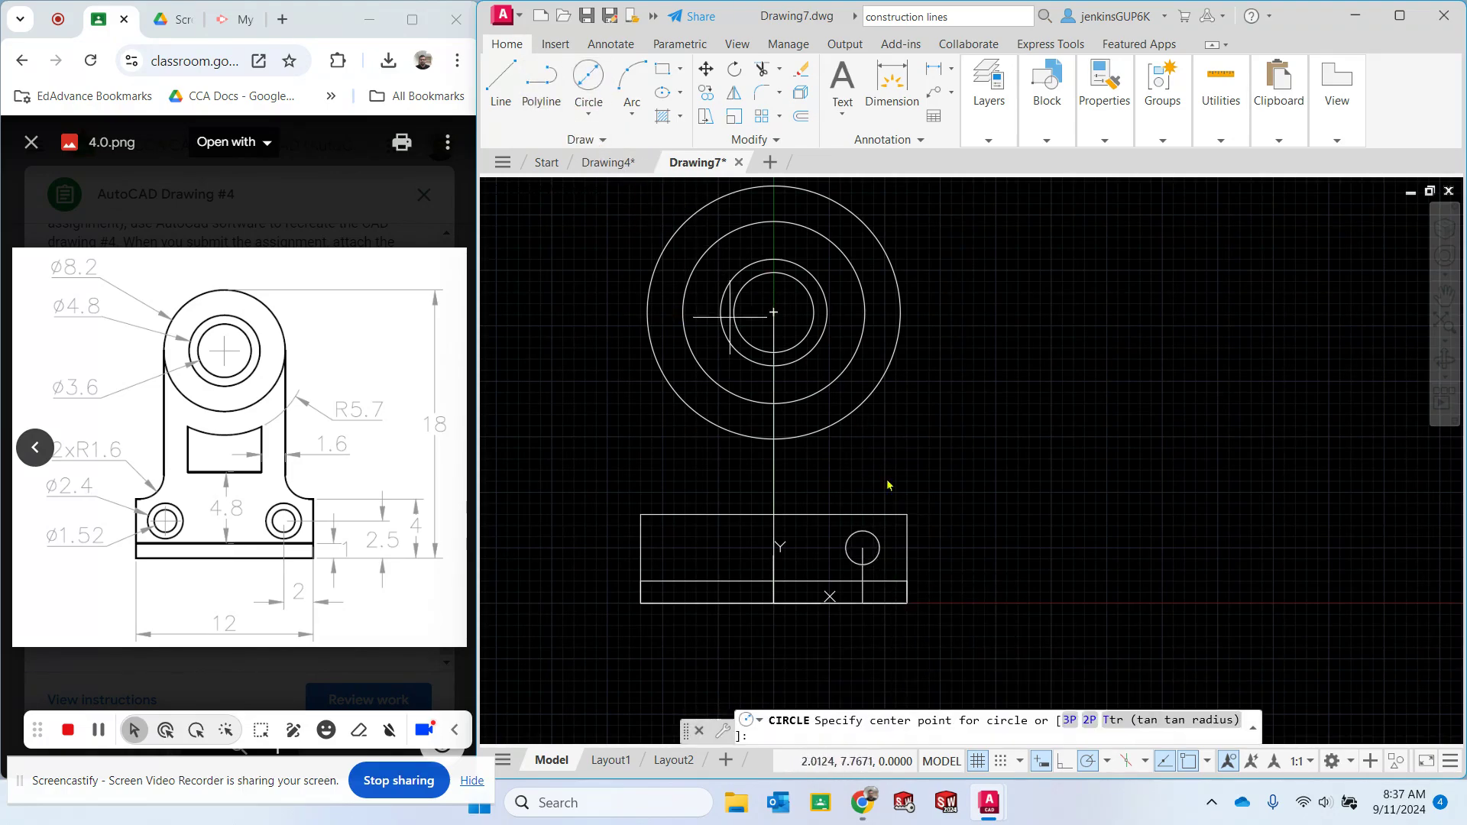
click(862, 547)
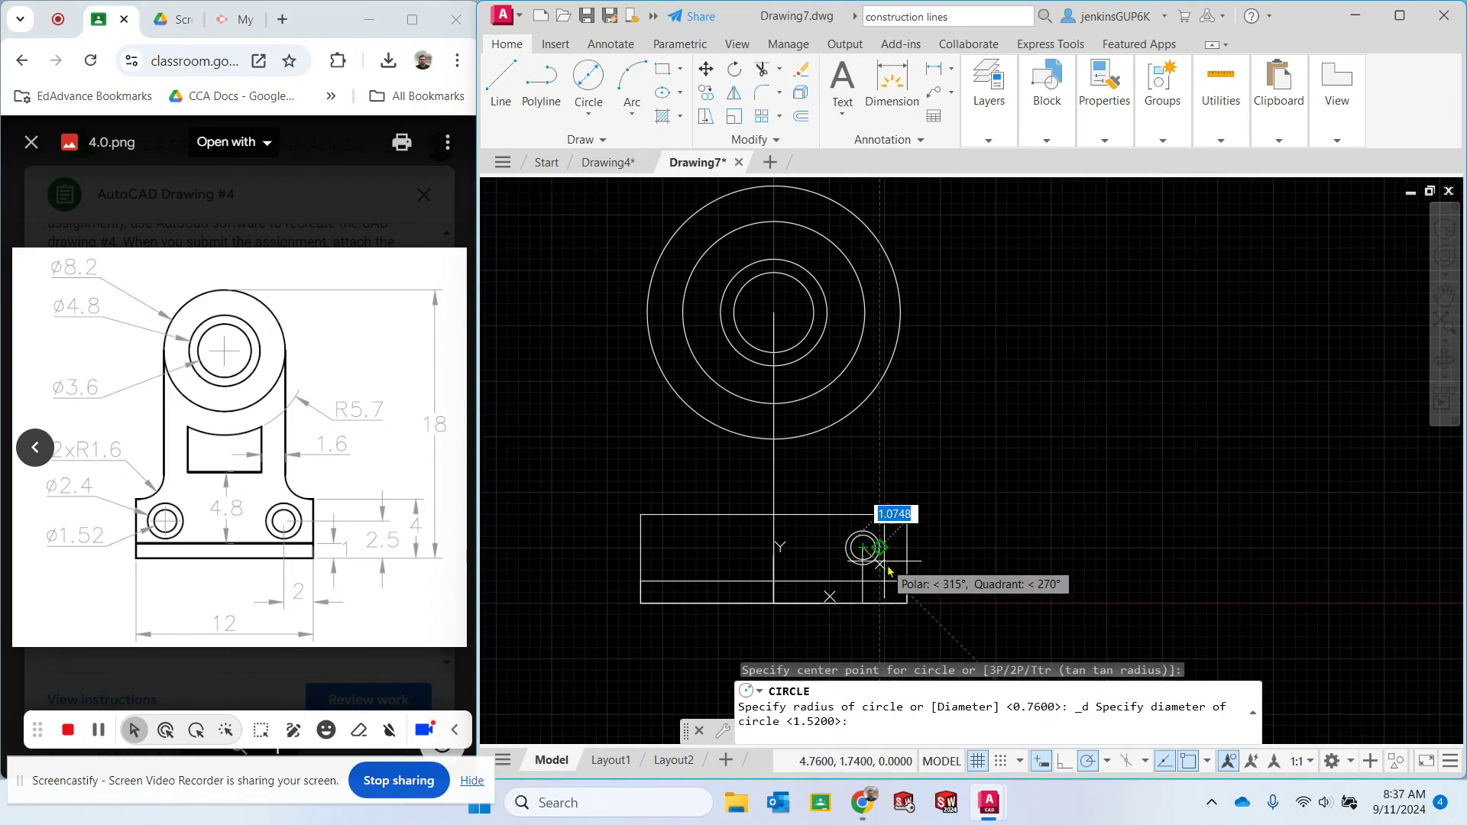
text(2.4)
key(Return)
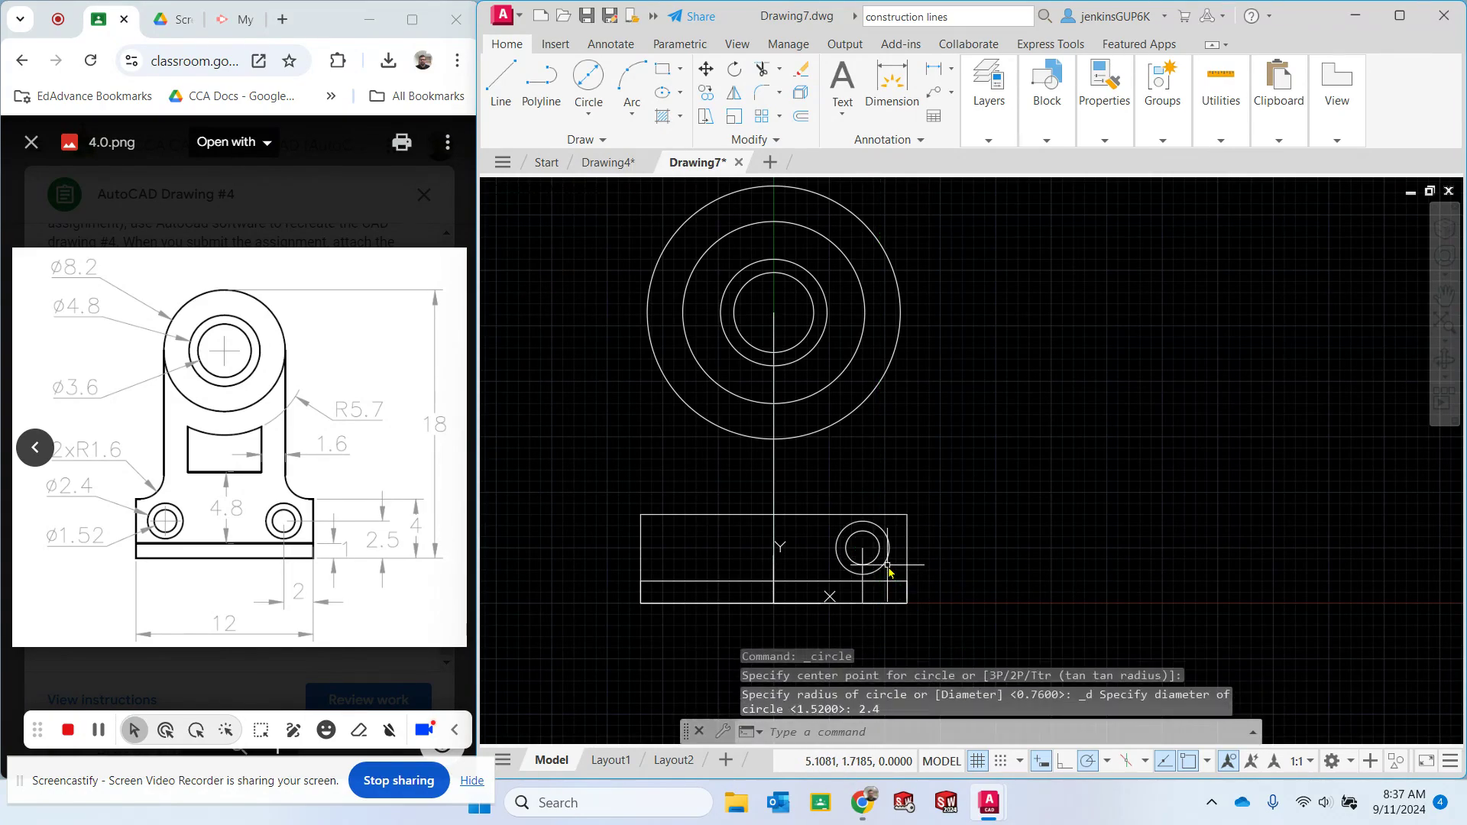
key(Escape)
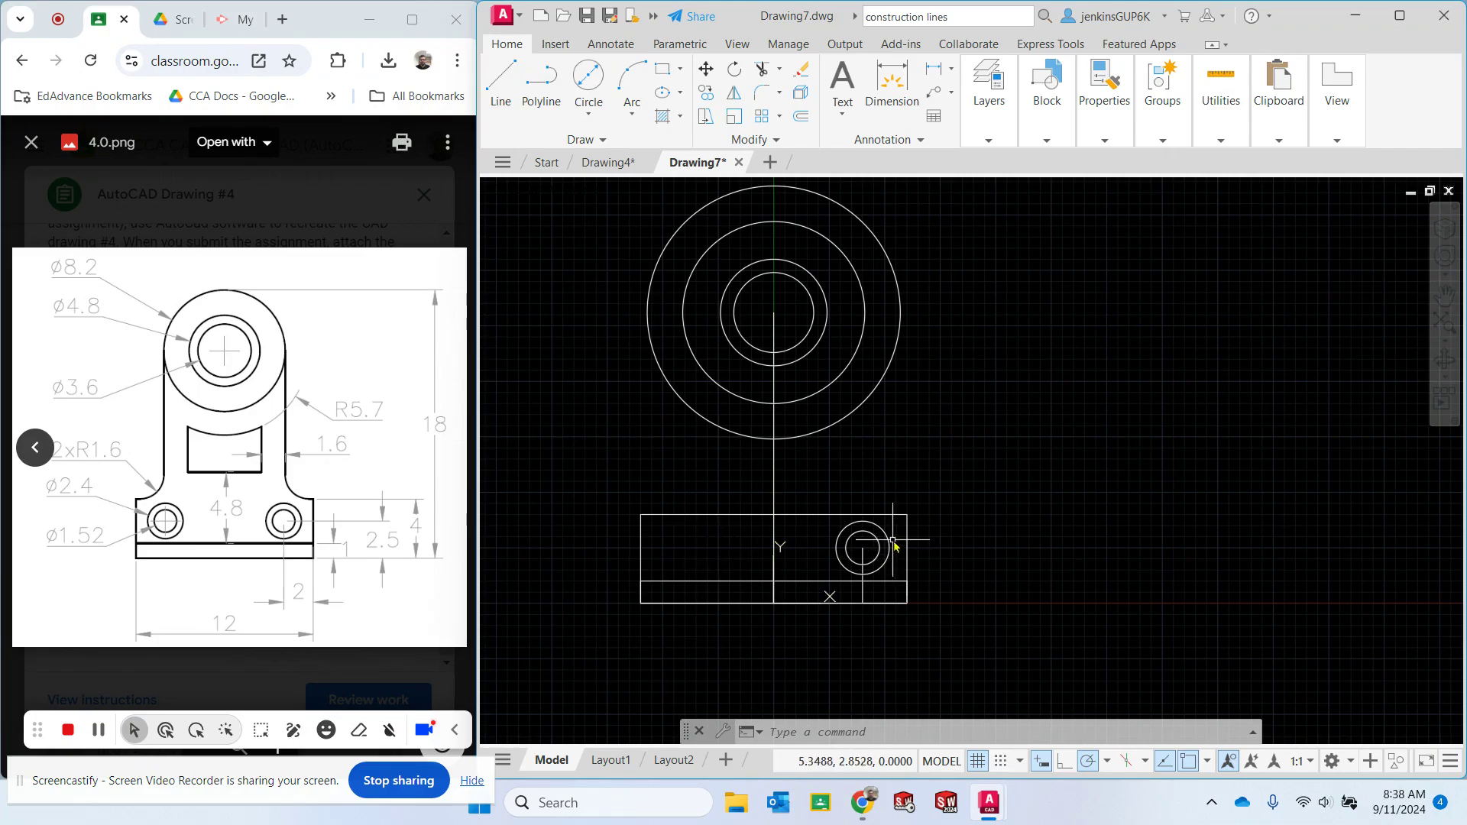
Mirror the two small concentric circles about the vertical centre line, keeping the source objects
click(735, 94)
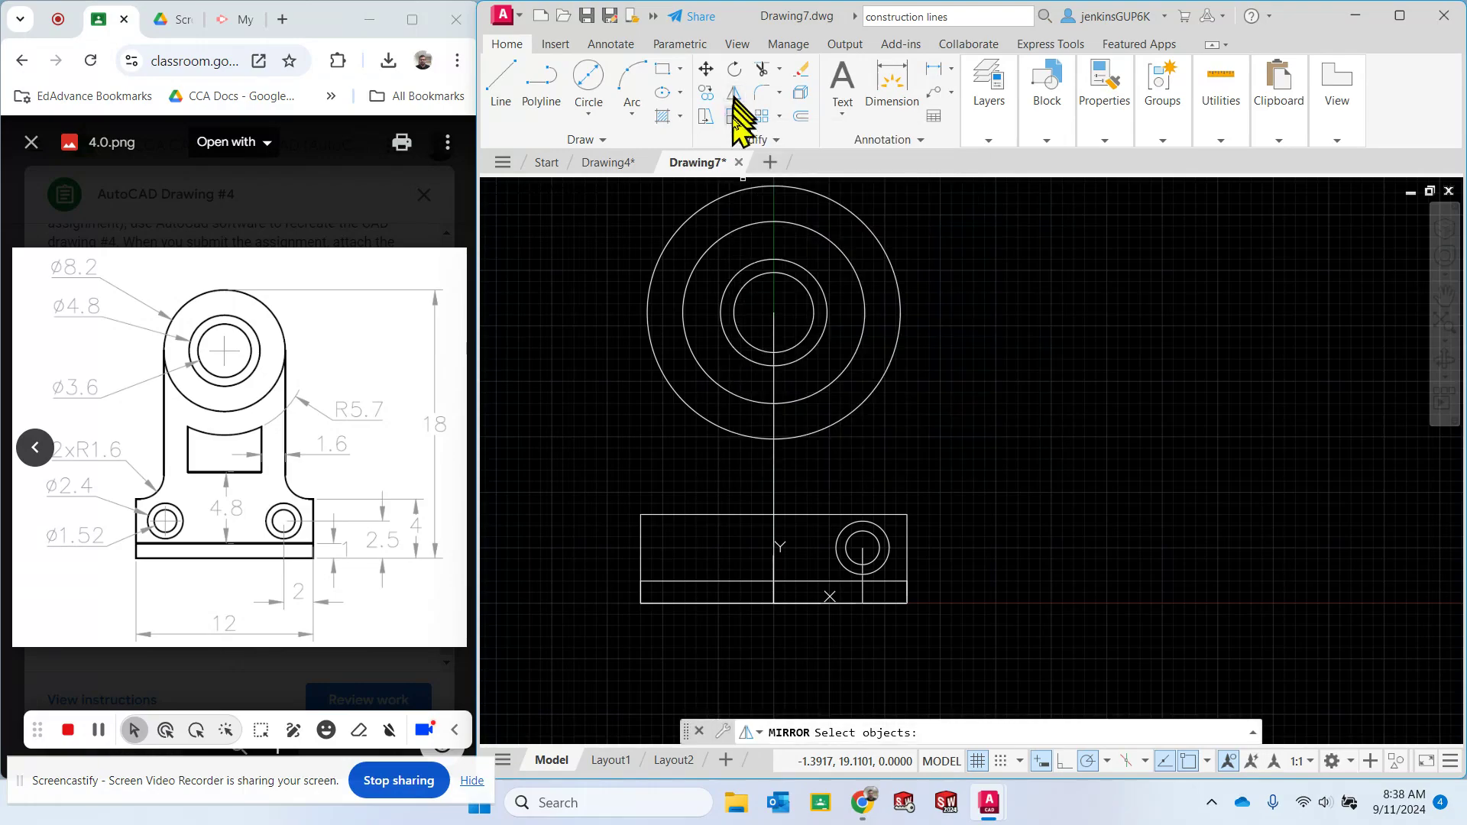
click(848, 539)
click(851, 543)
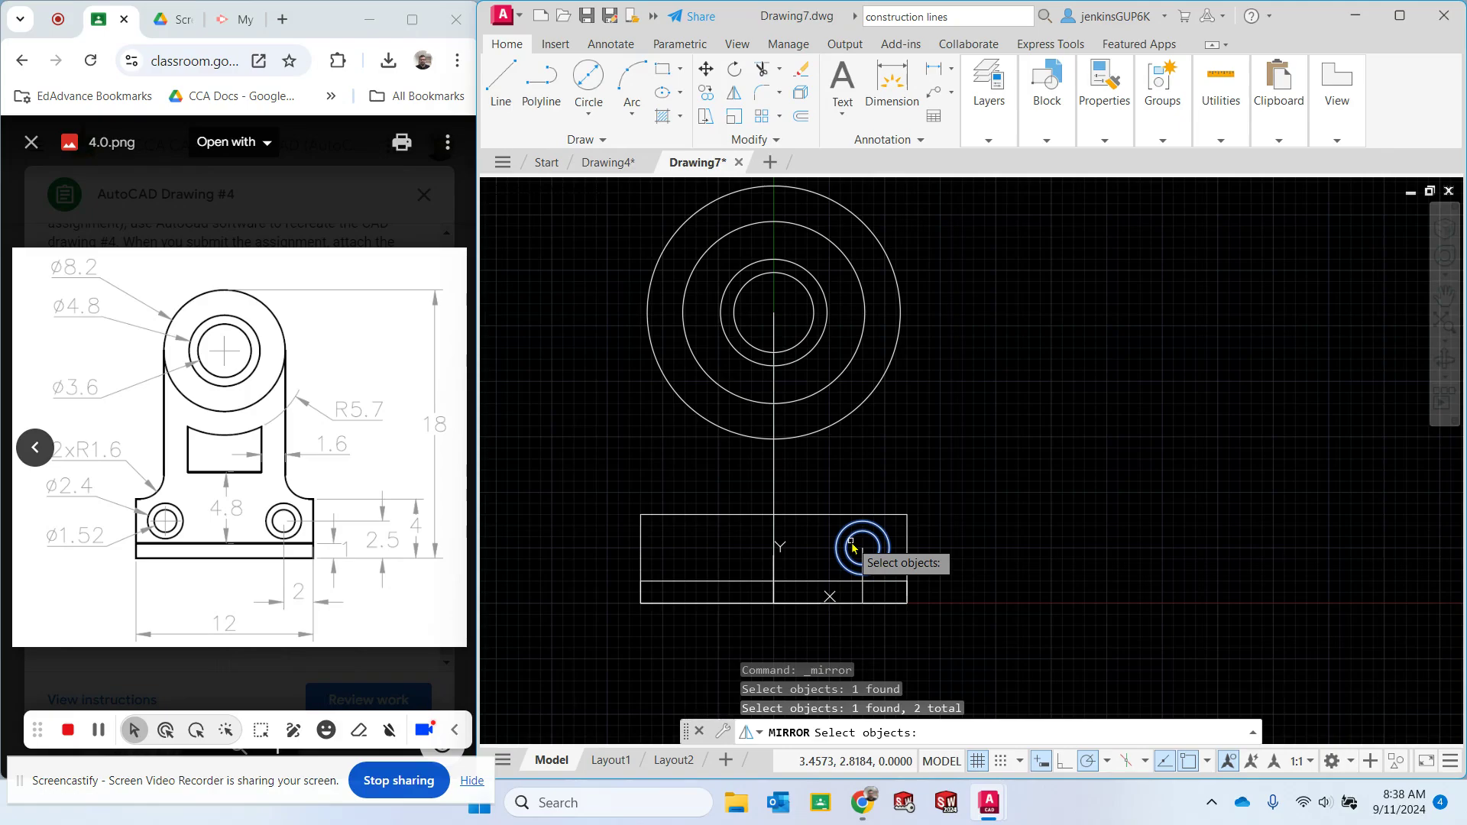
key(Return)
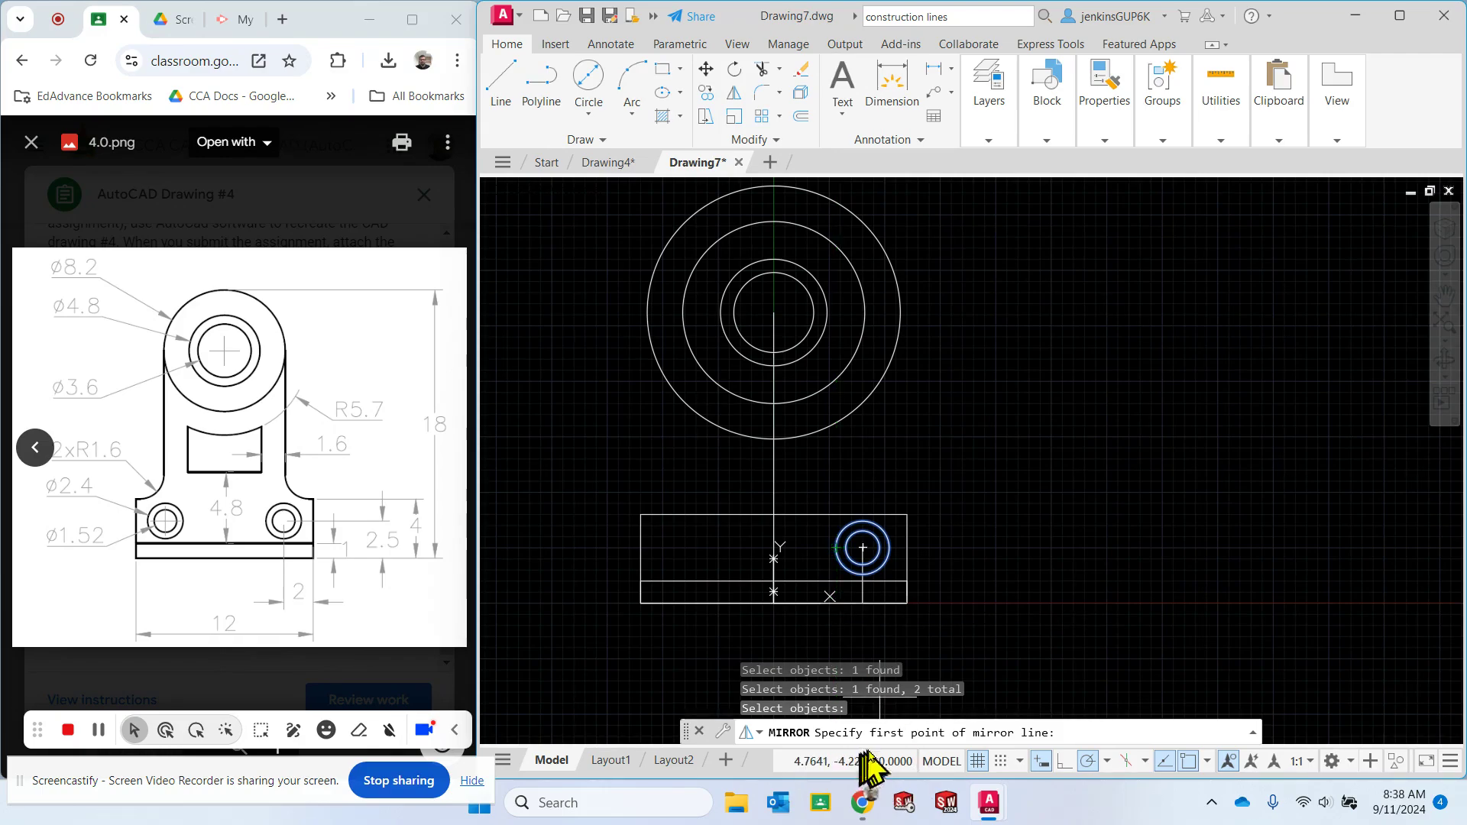
click(774, 593)
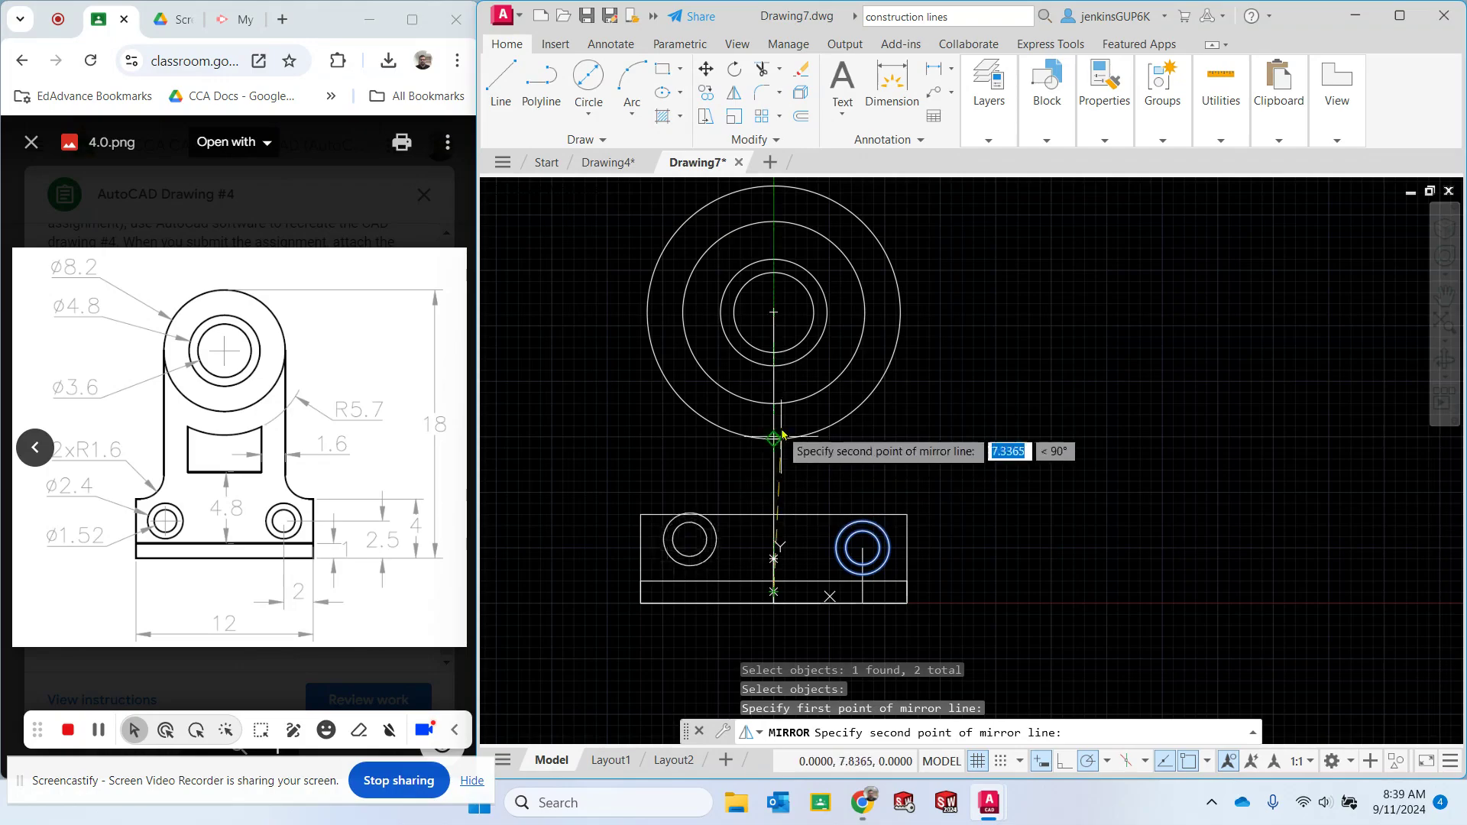
click(775, 321)
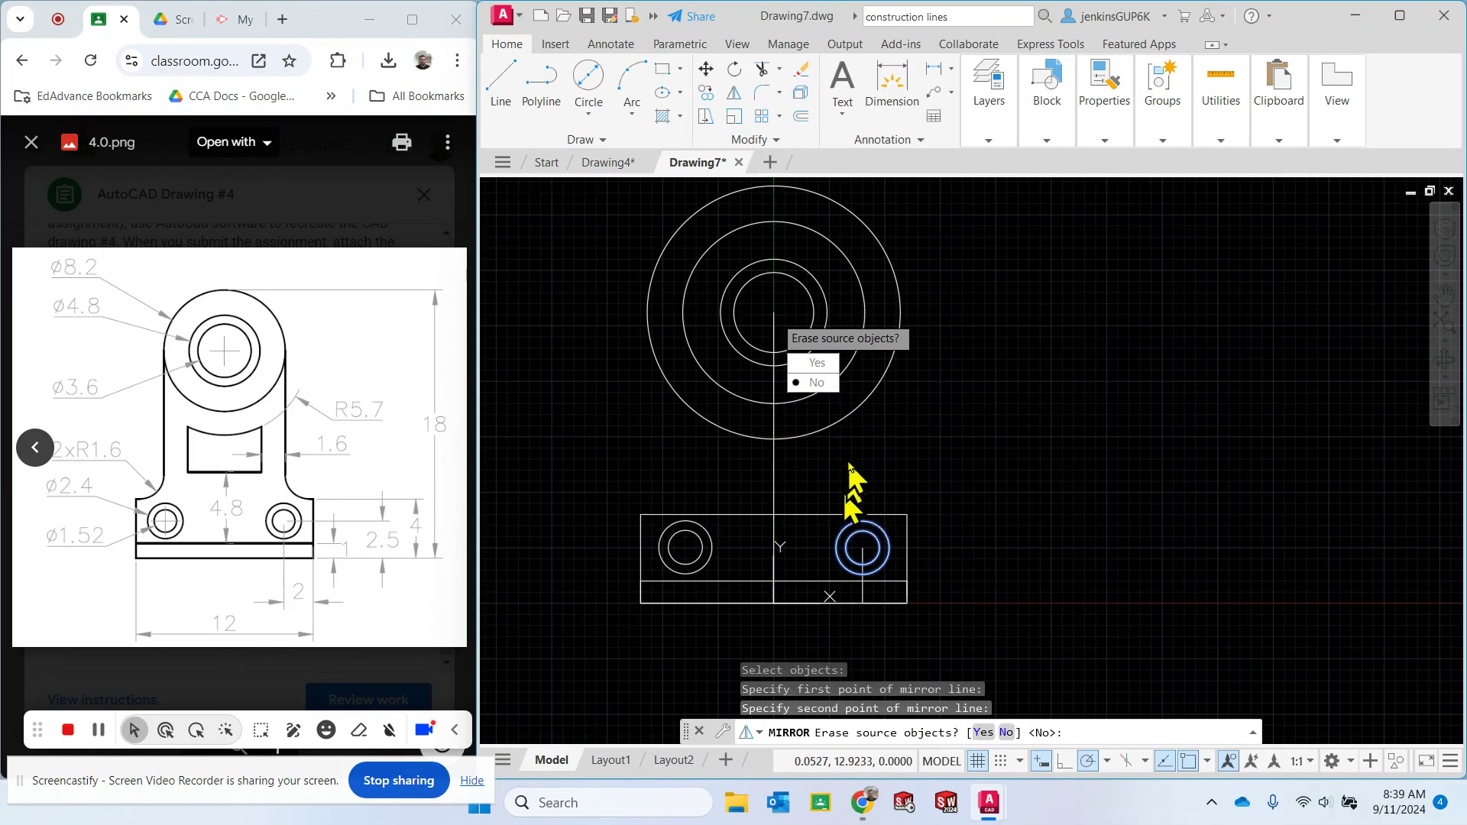
click(817, 383)
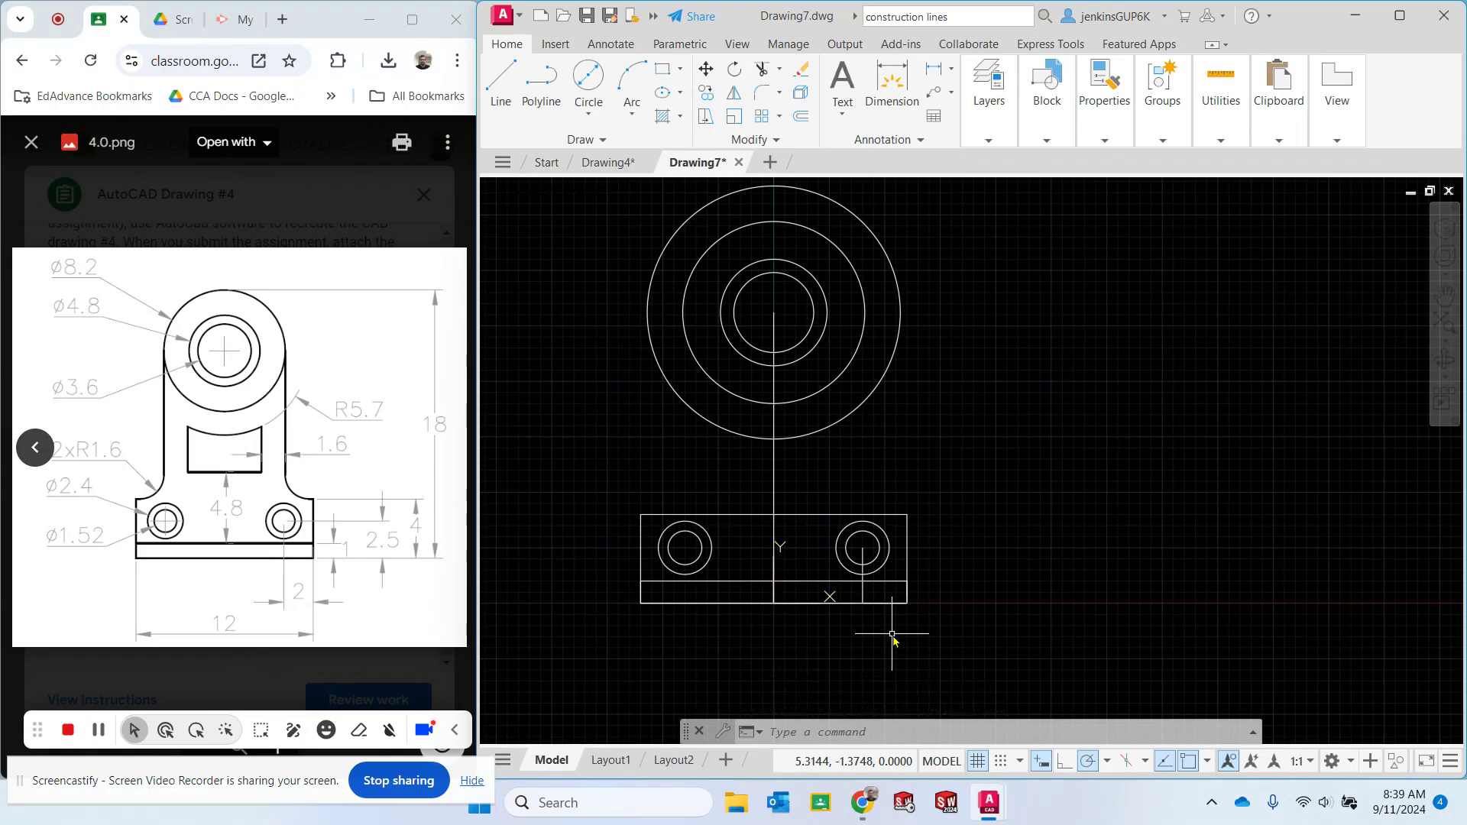
key(Escape)
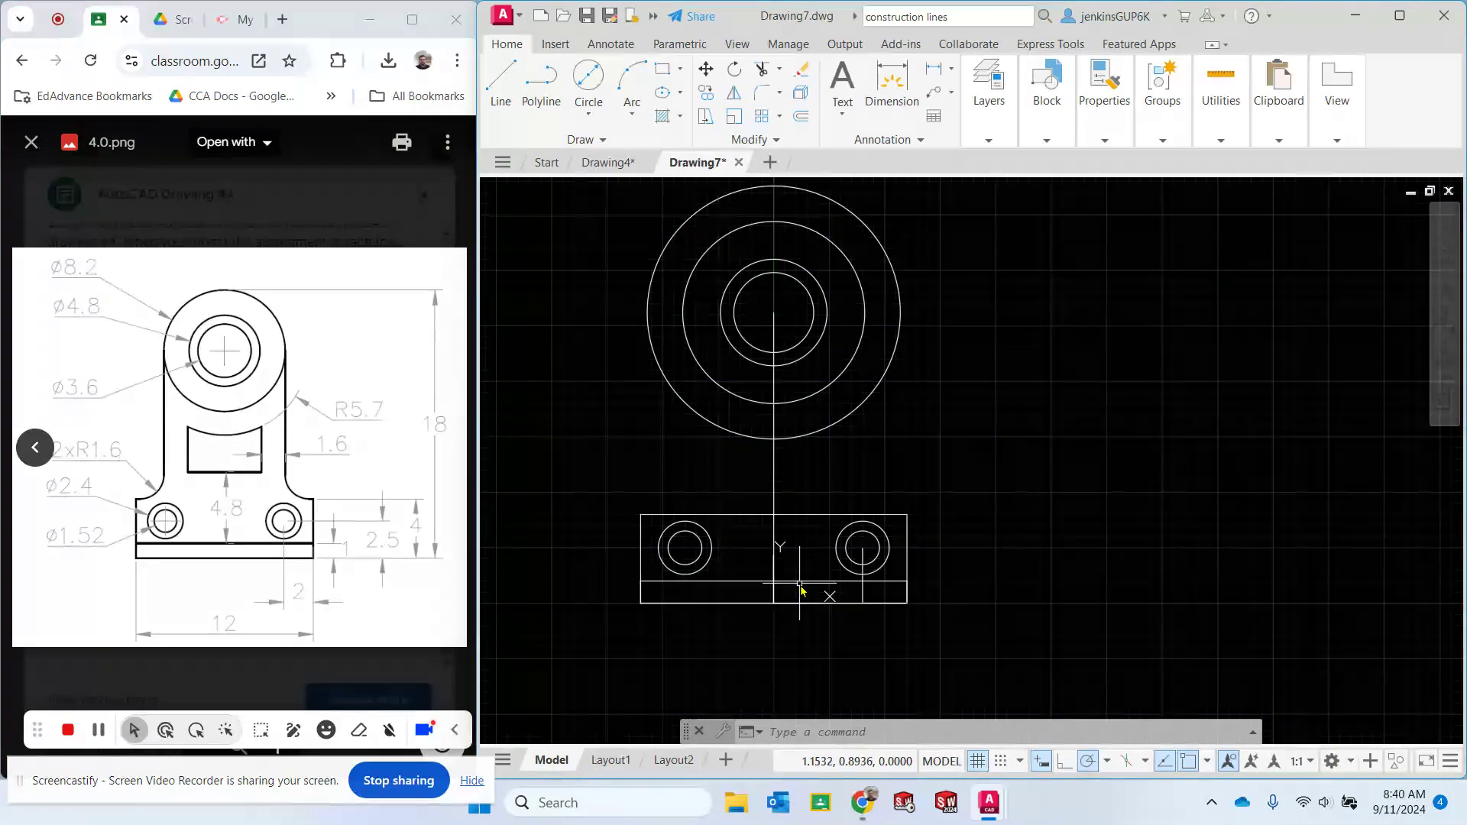
Explode the thin base rectangle into separate lines
click(800, 734)
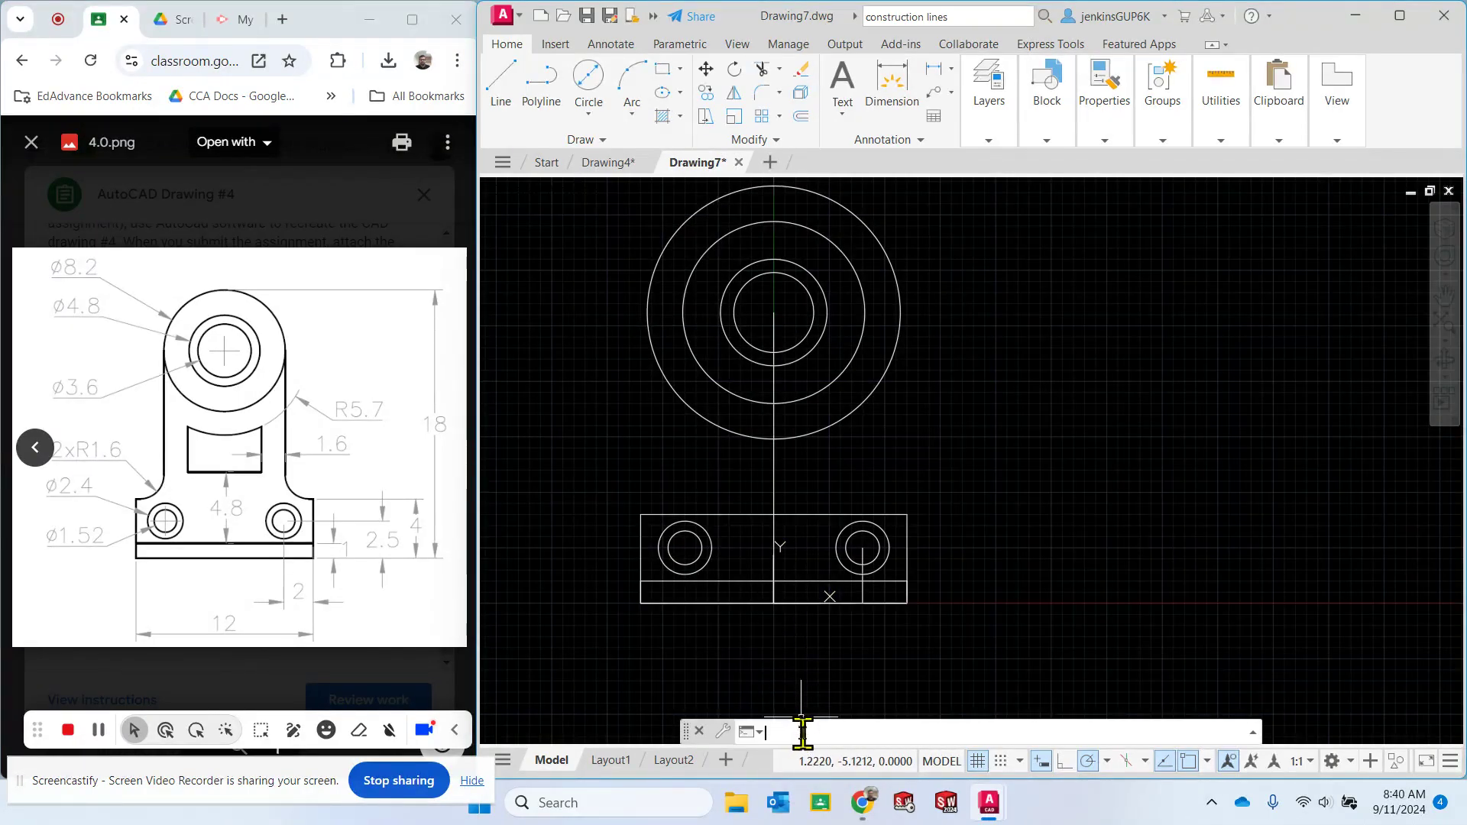
text(explod)
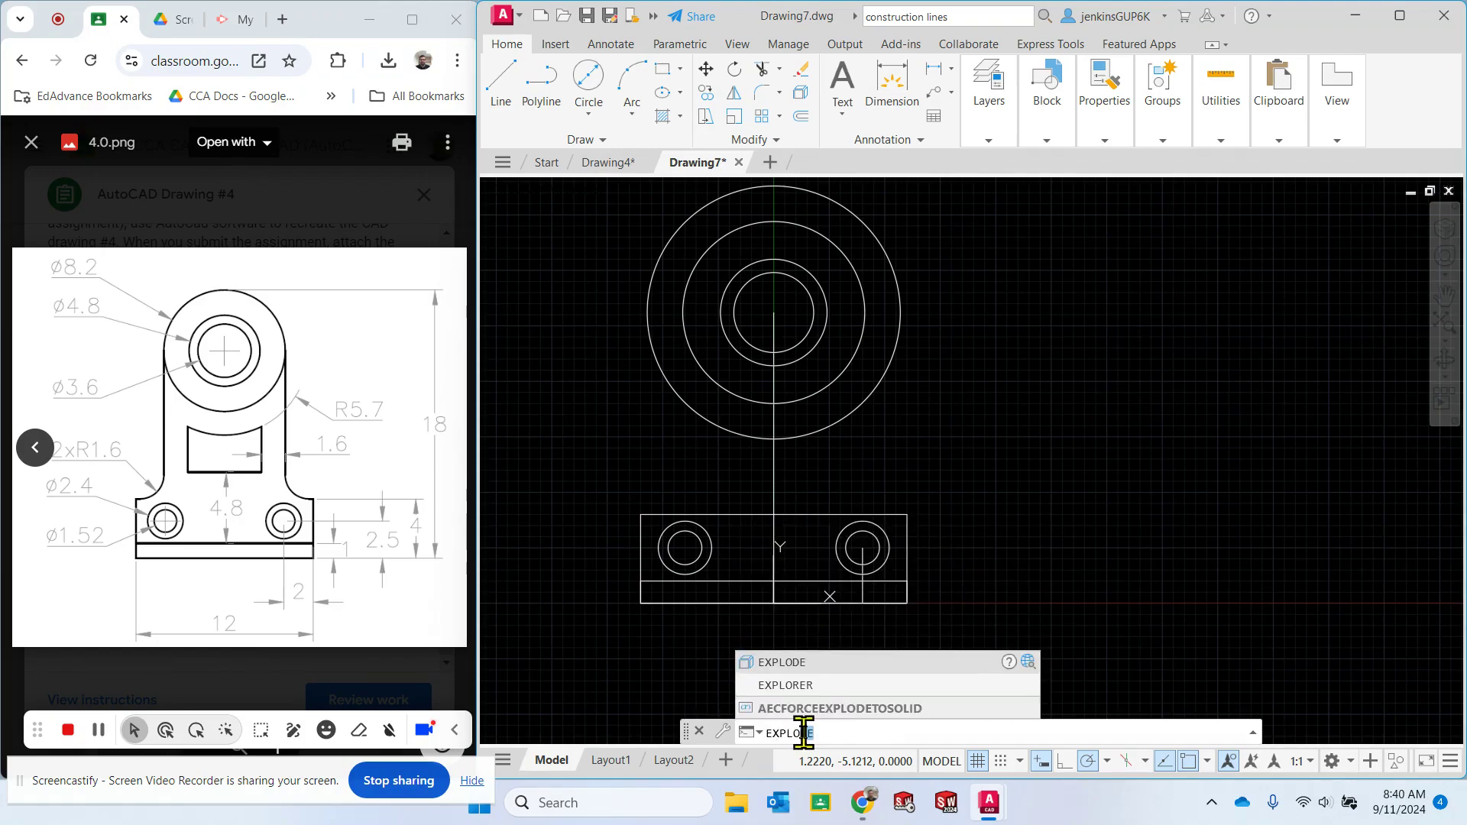
click(819, 663)
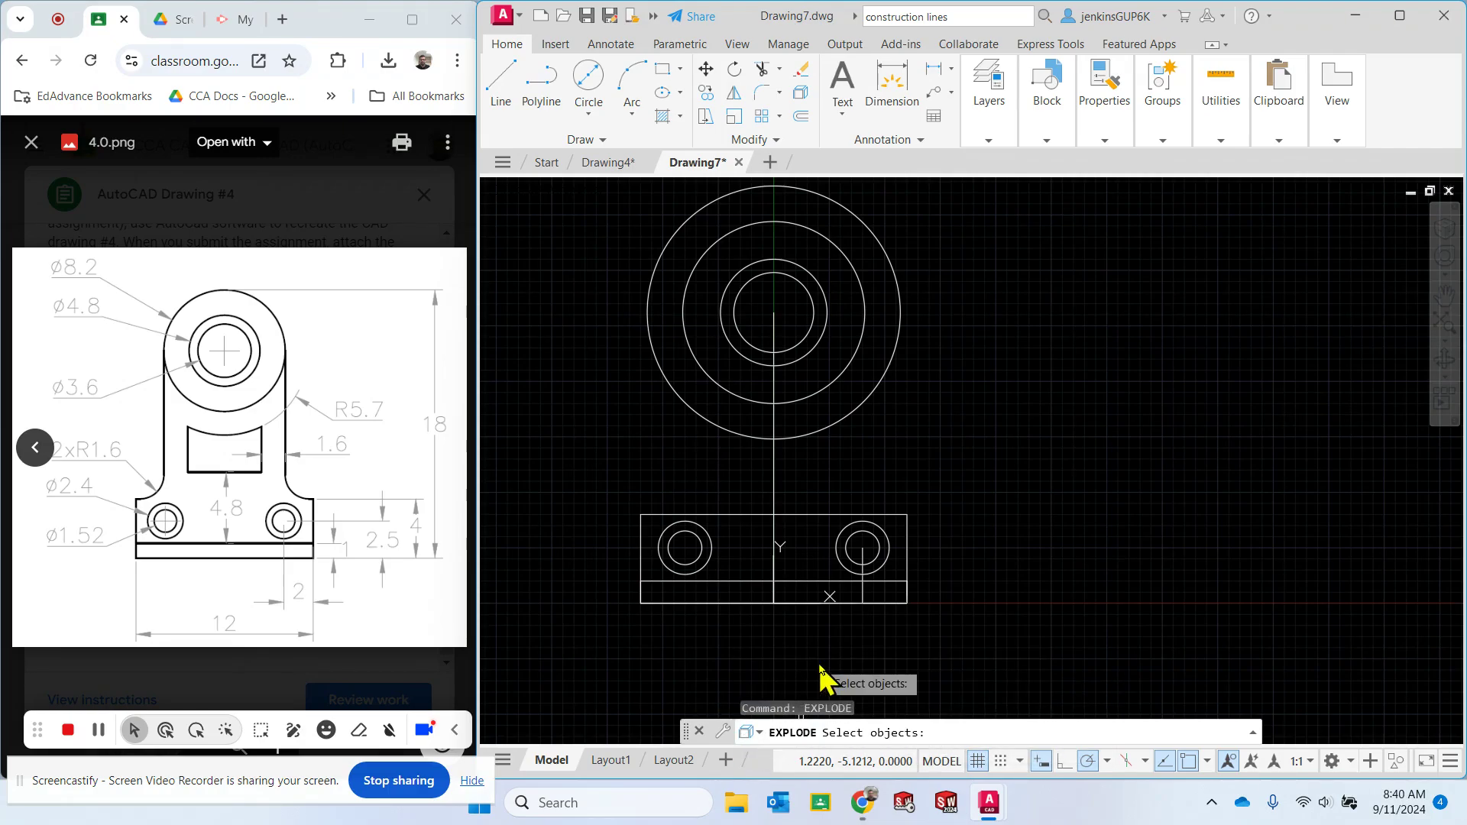
click(797, 582)
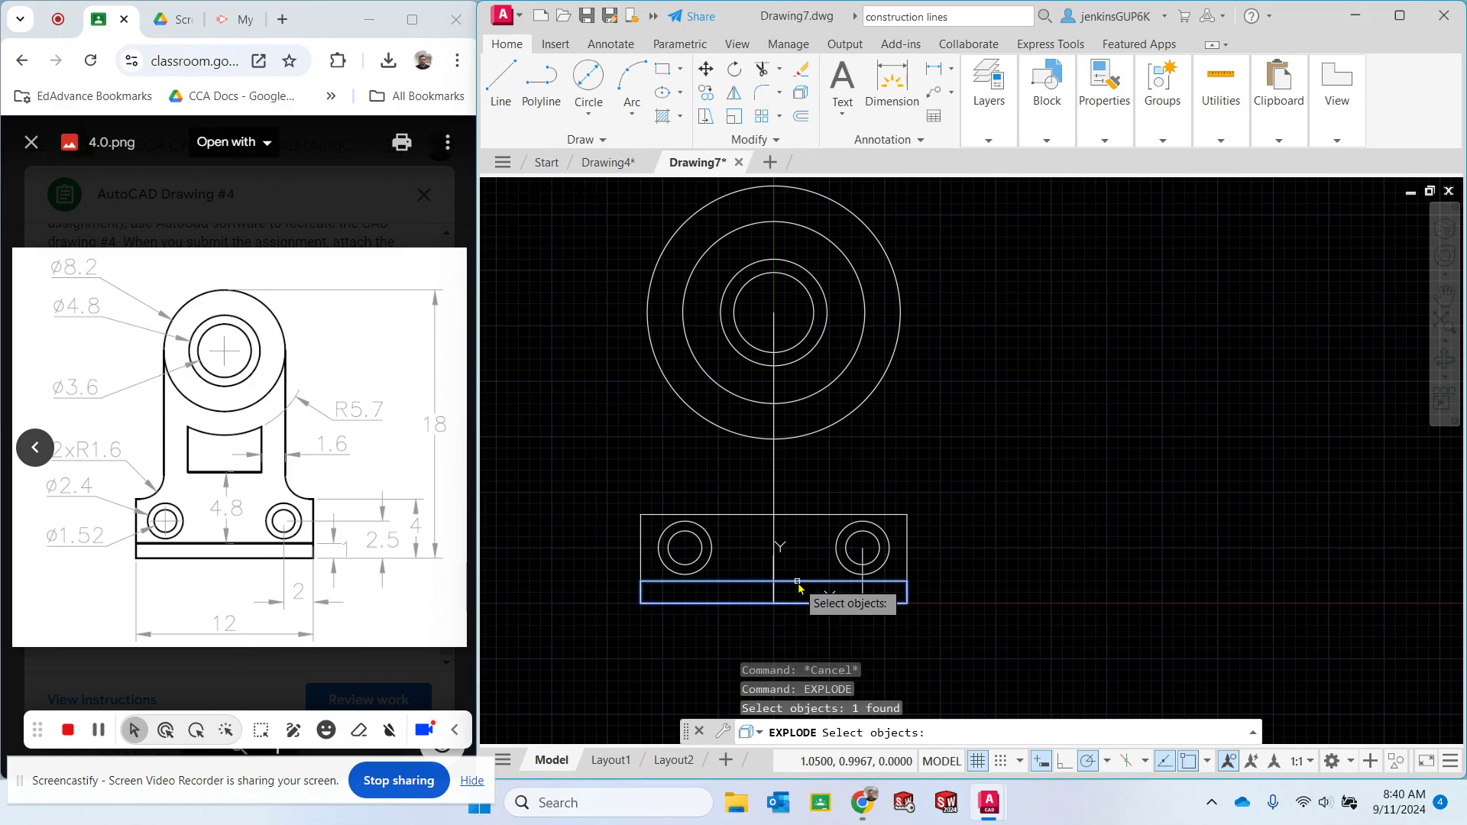
key(Return)
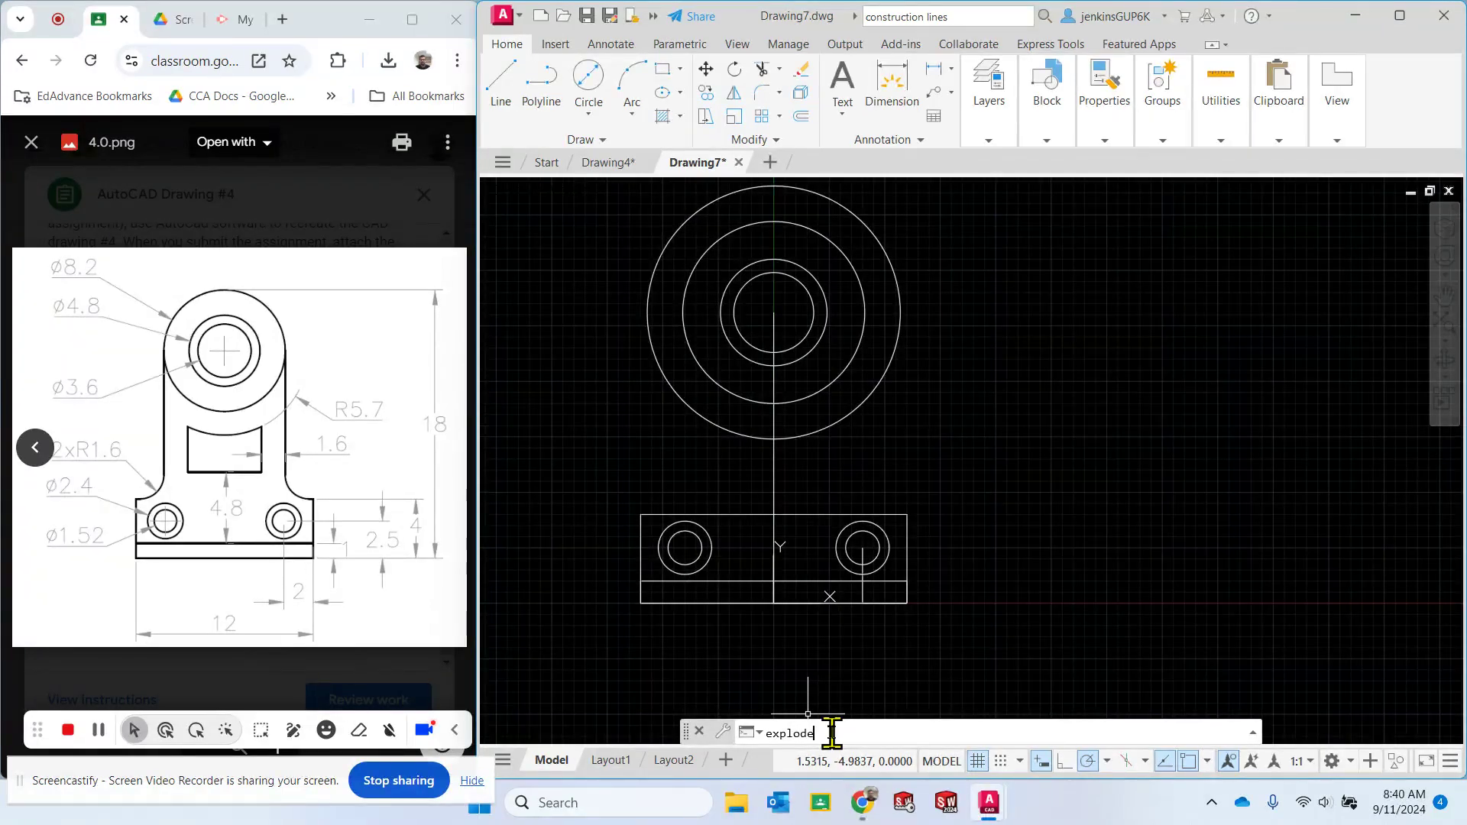
Explode the 12 by 4 rectangle into separate lines and delete its upper edge
key(Return)
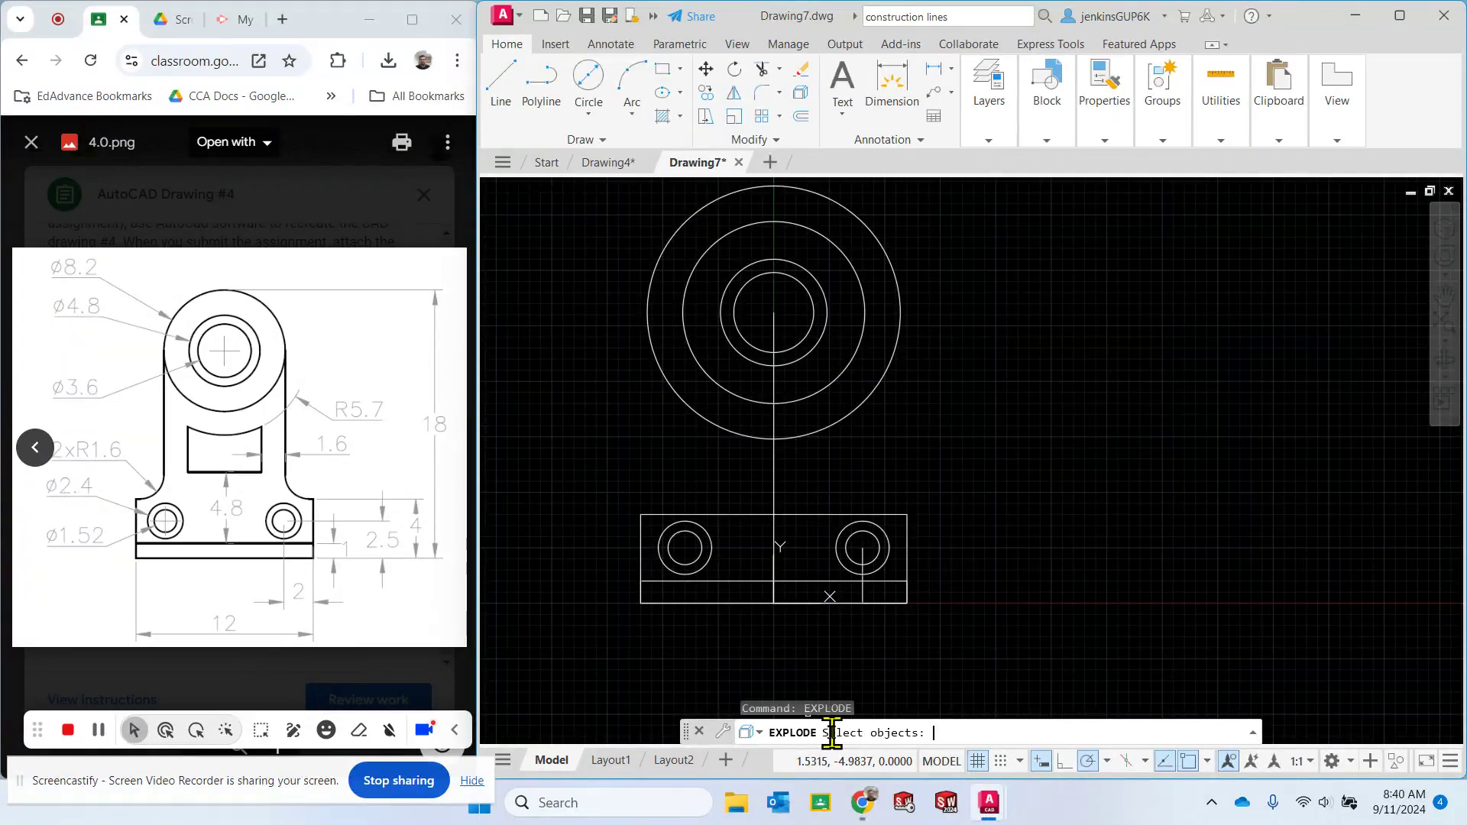
click(800, 516)
key(Return)
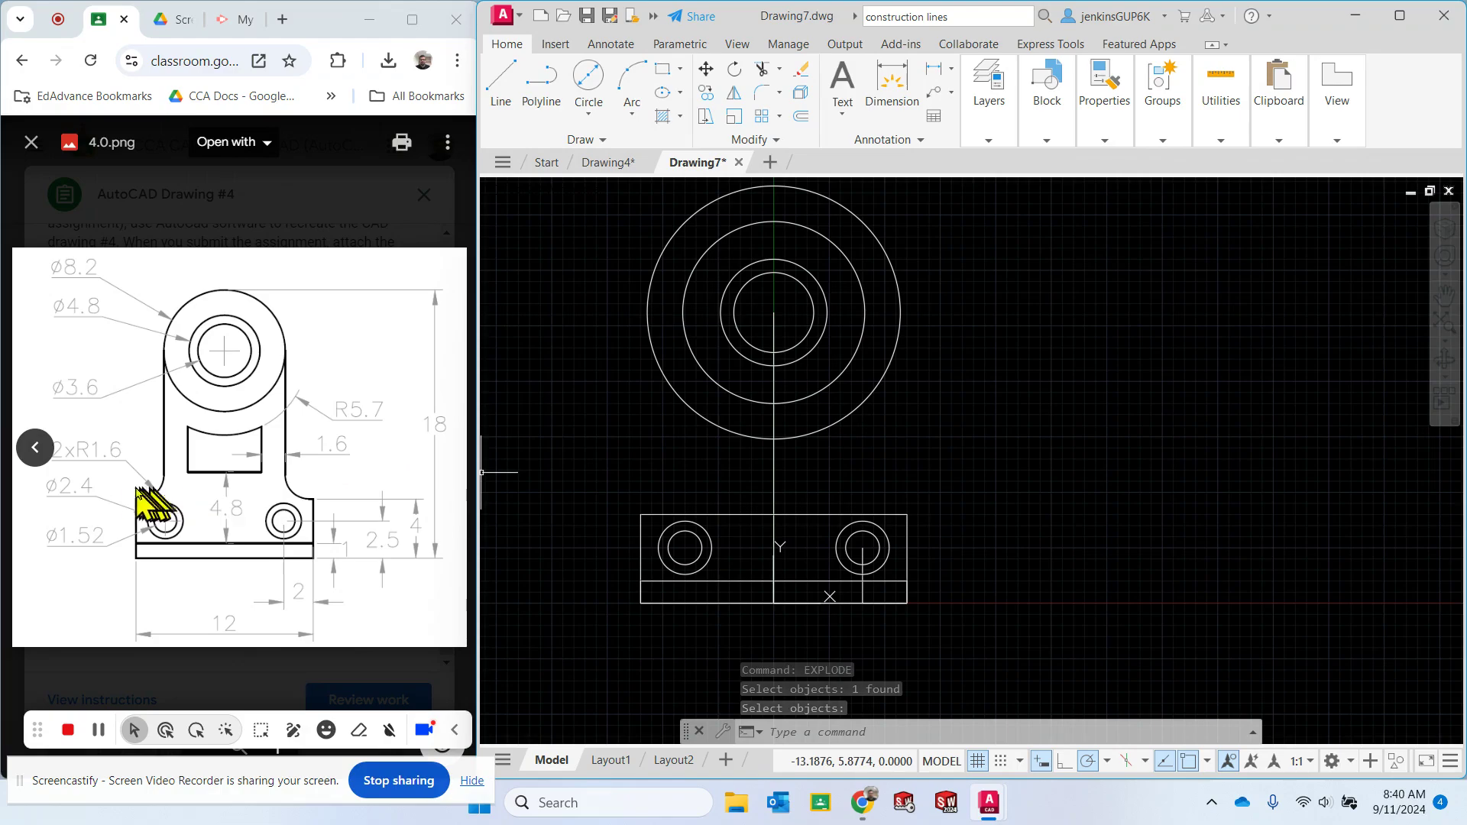
click(822, 514)
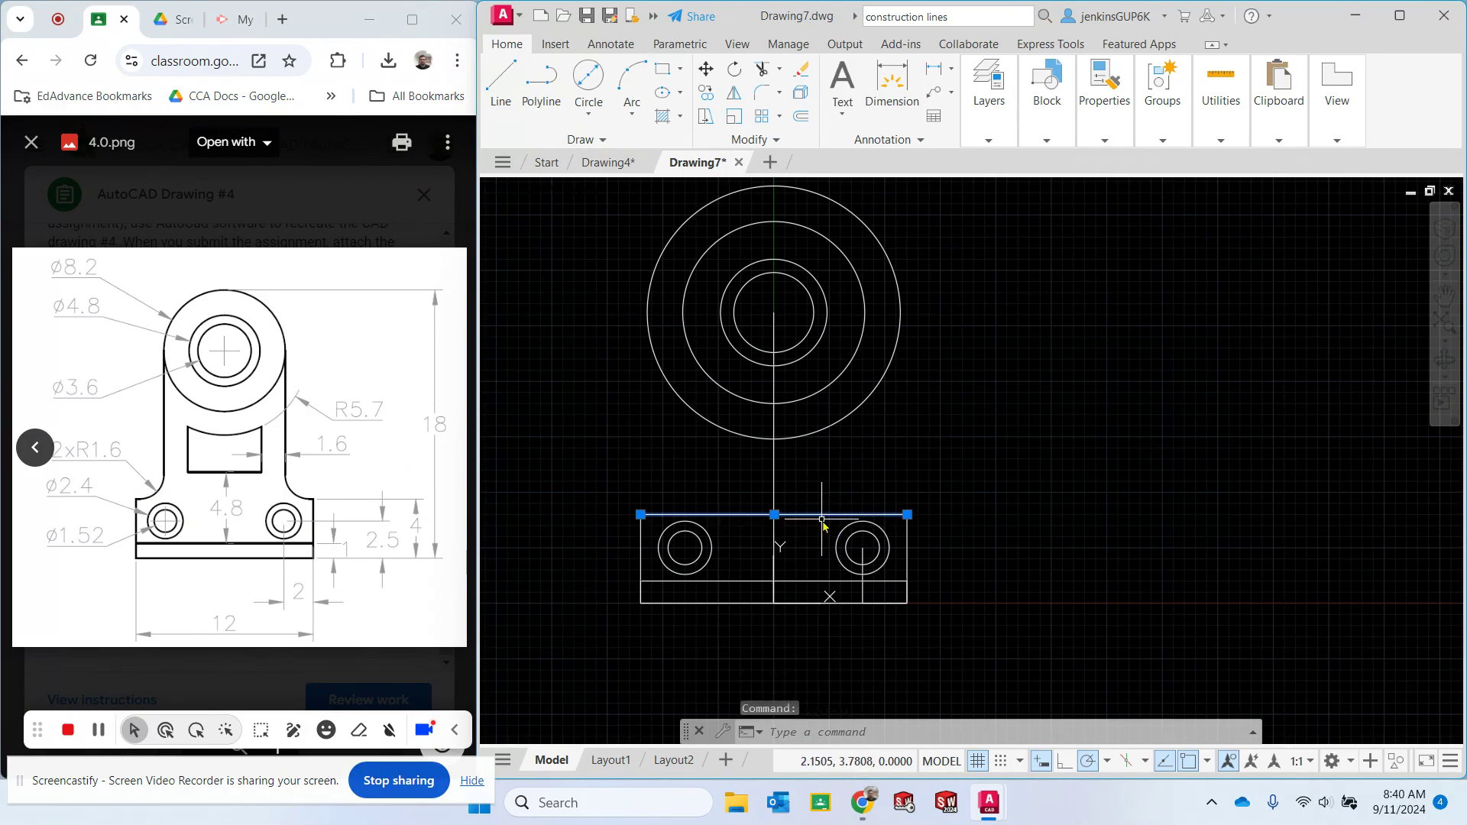
key(Delete)
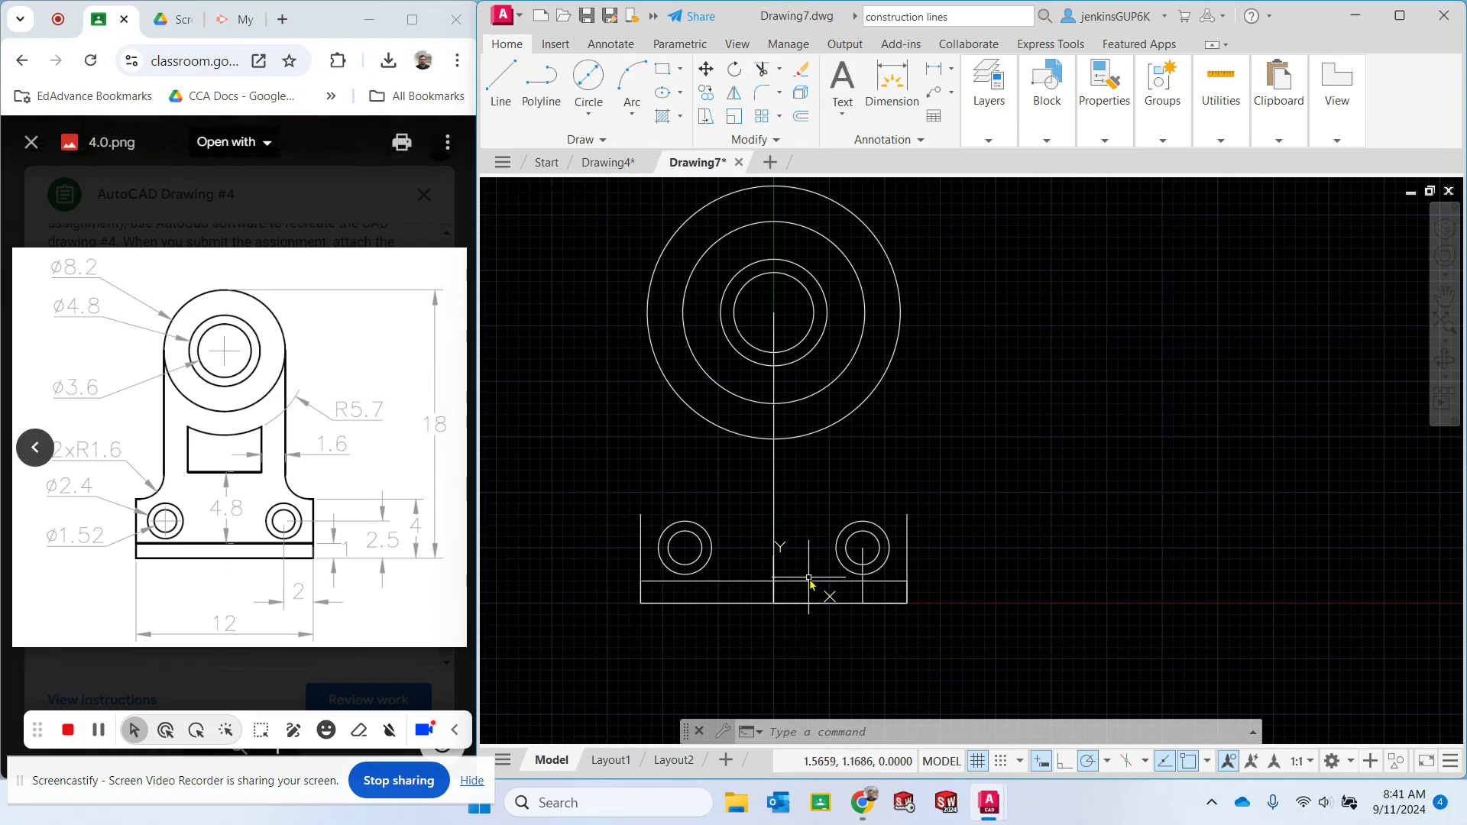
Set the Offset distance to 4.8
click(801, 117)
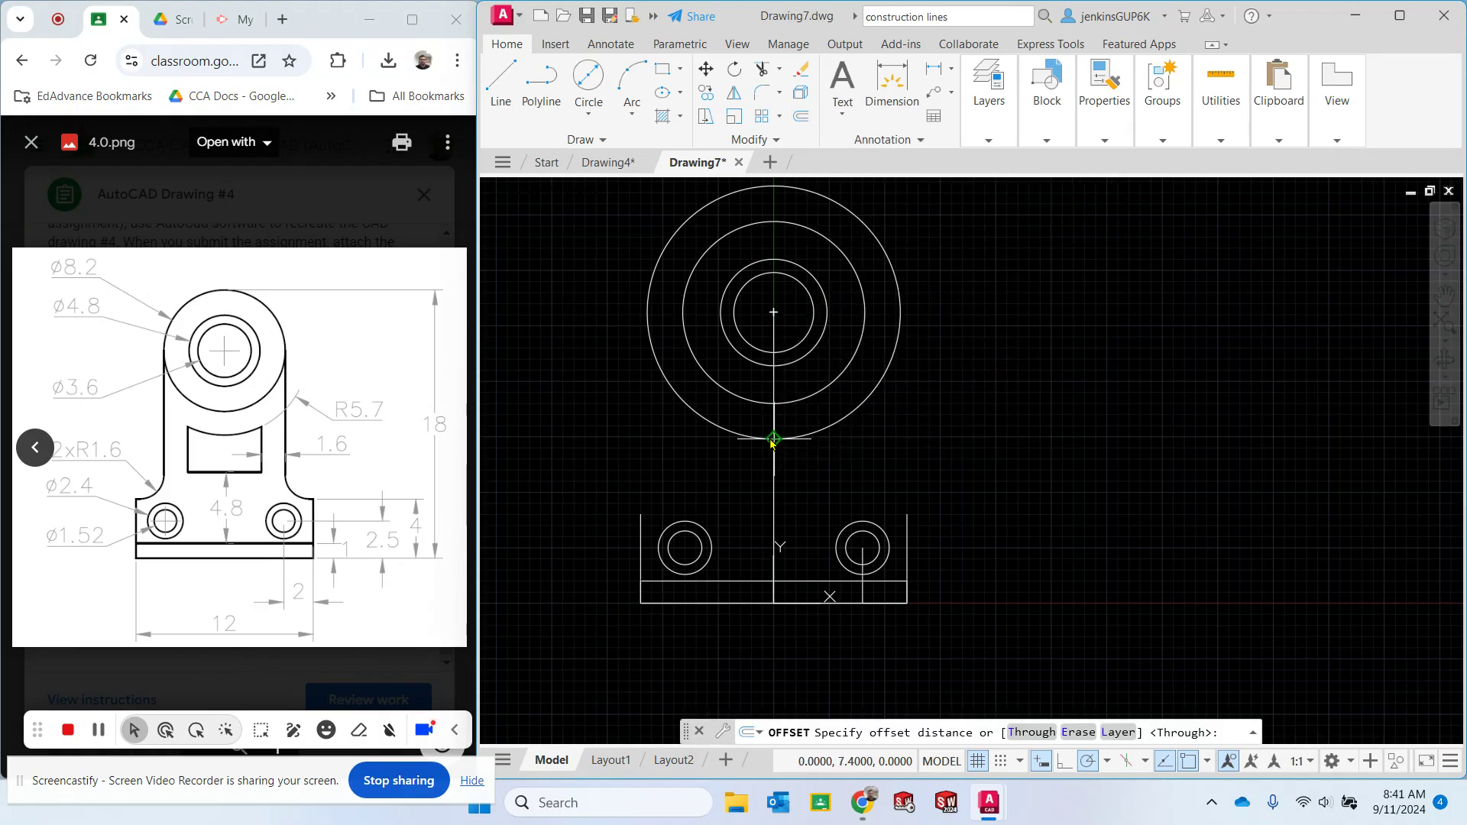
text(4)
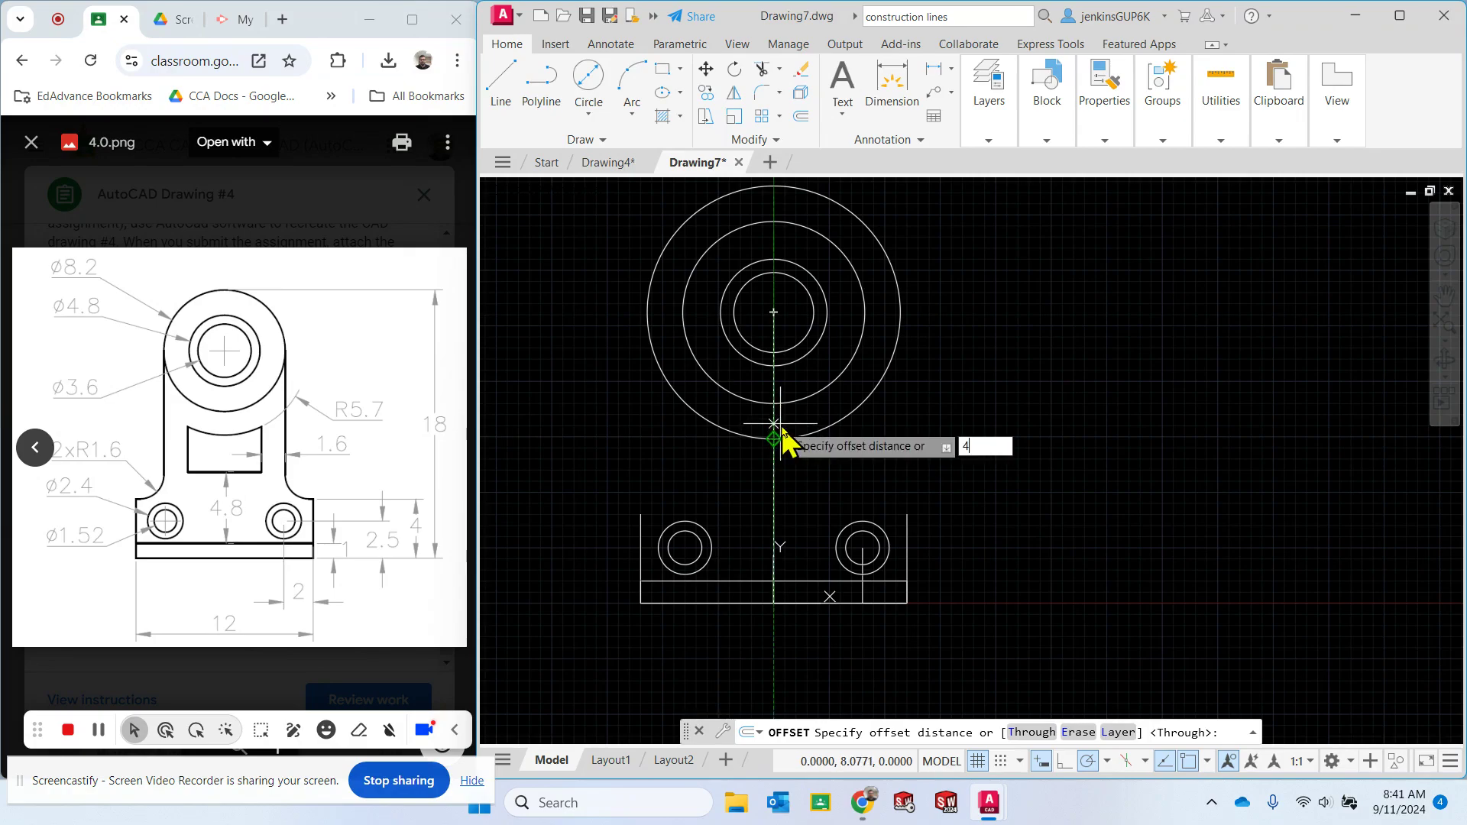
text(.8)
key(Return)
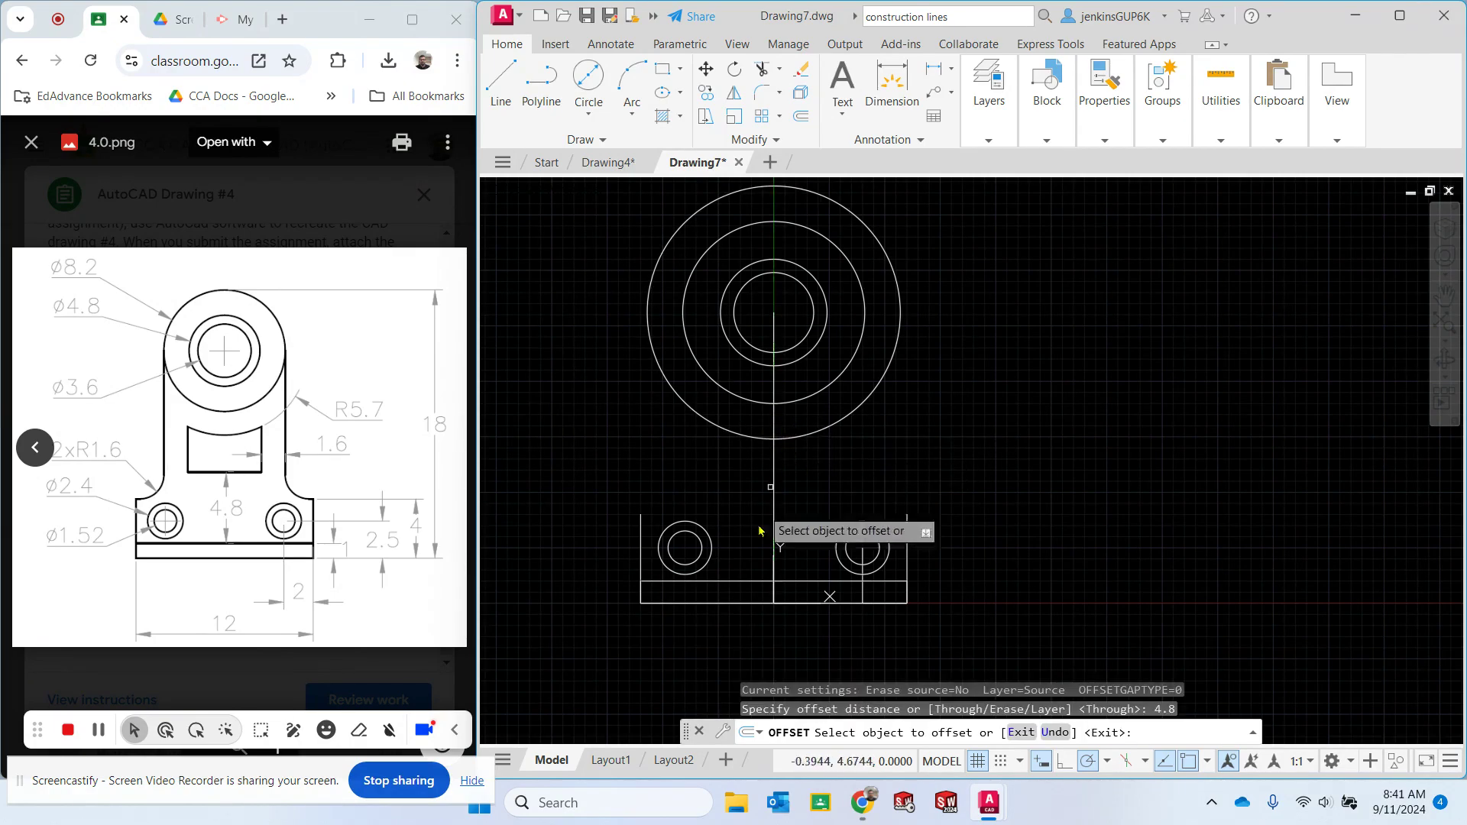
click(794, 582)
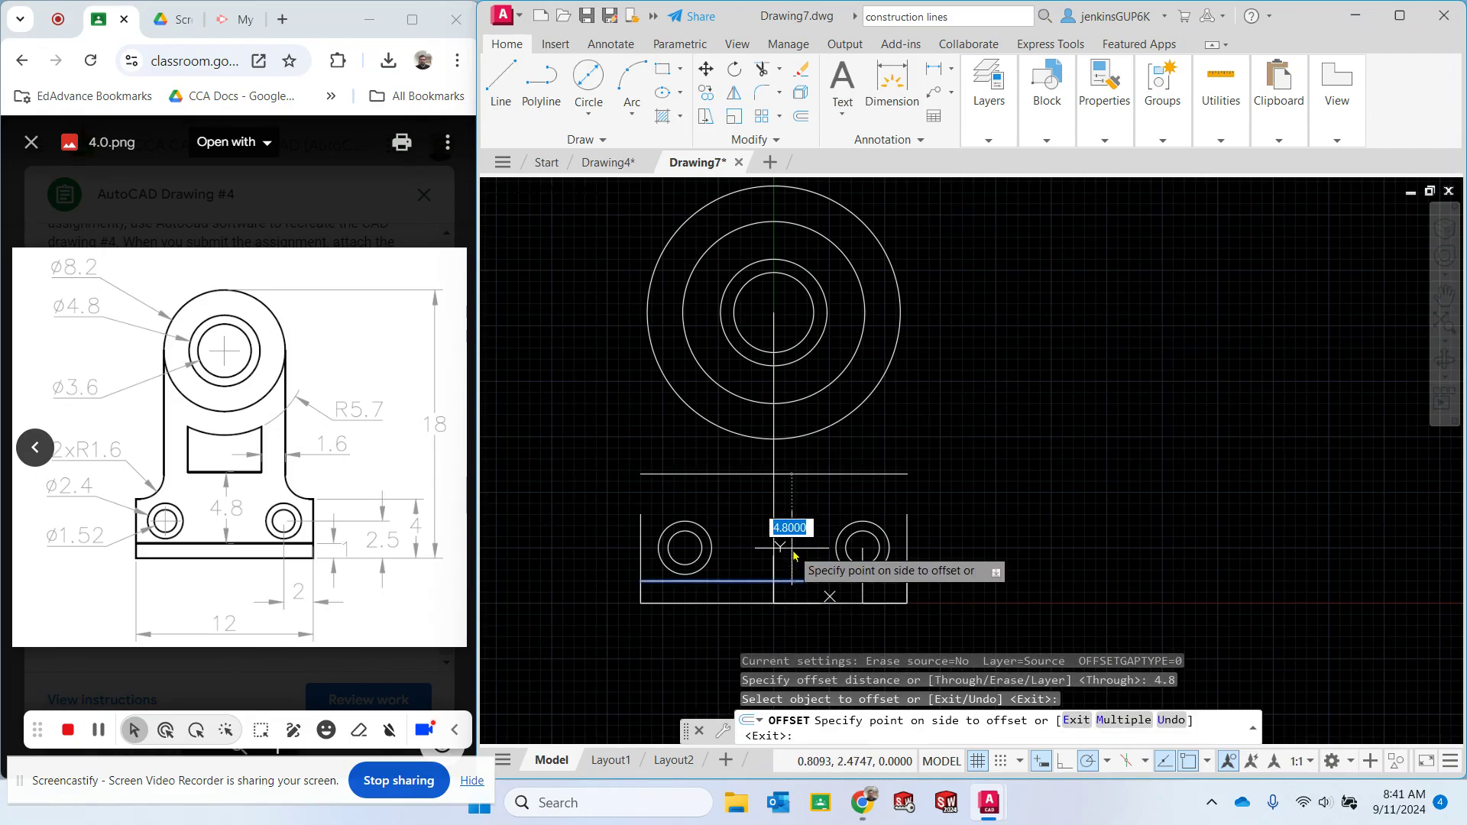
key(Return)
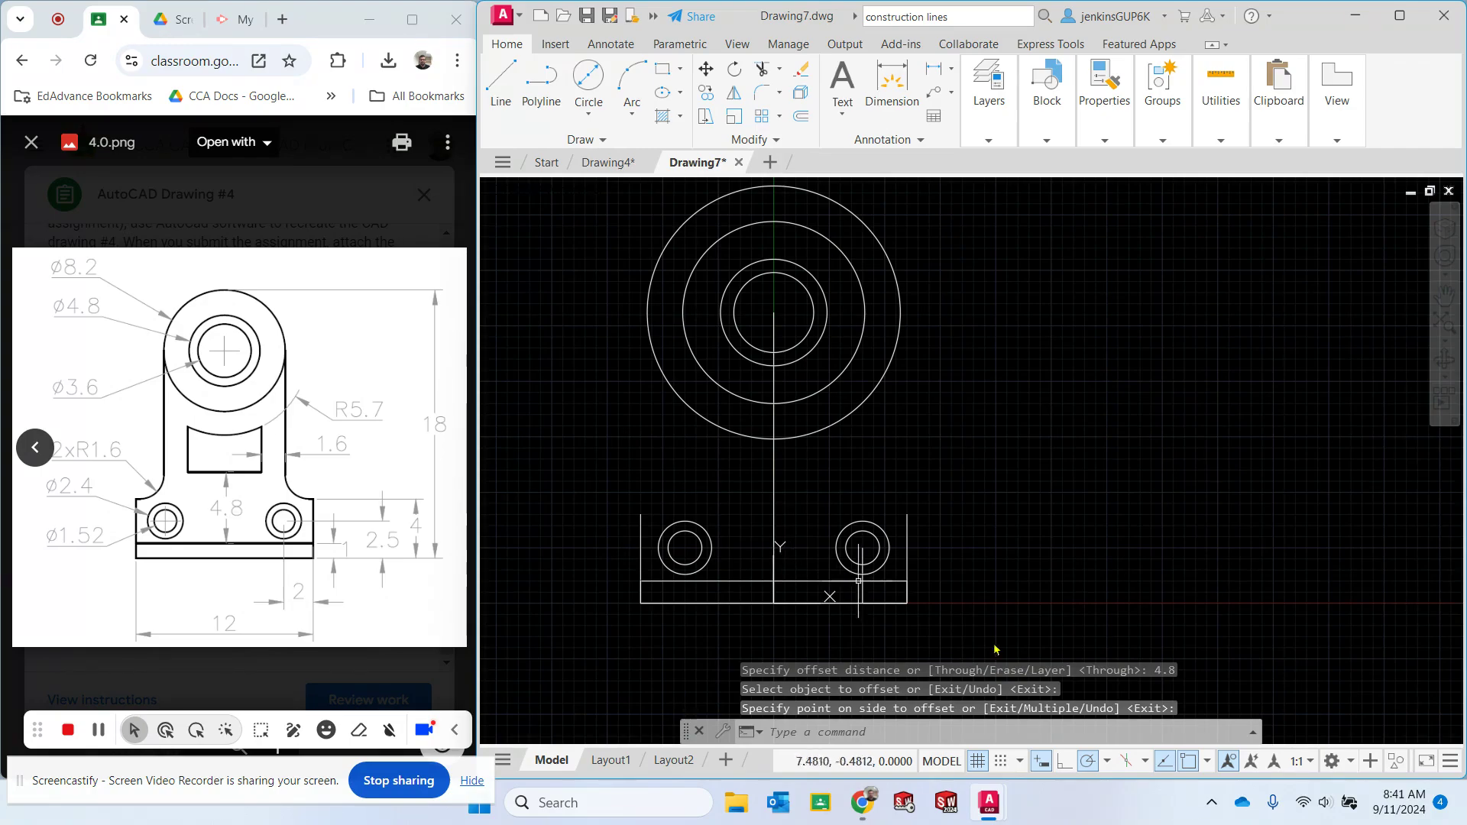
click(816, 582)
key(Escape)
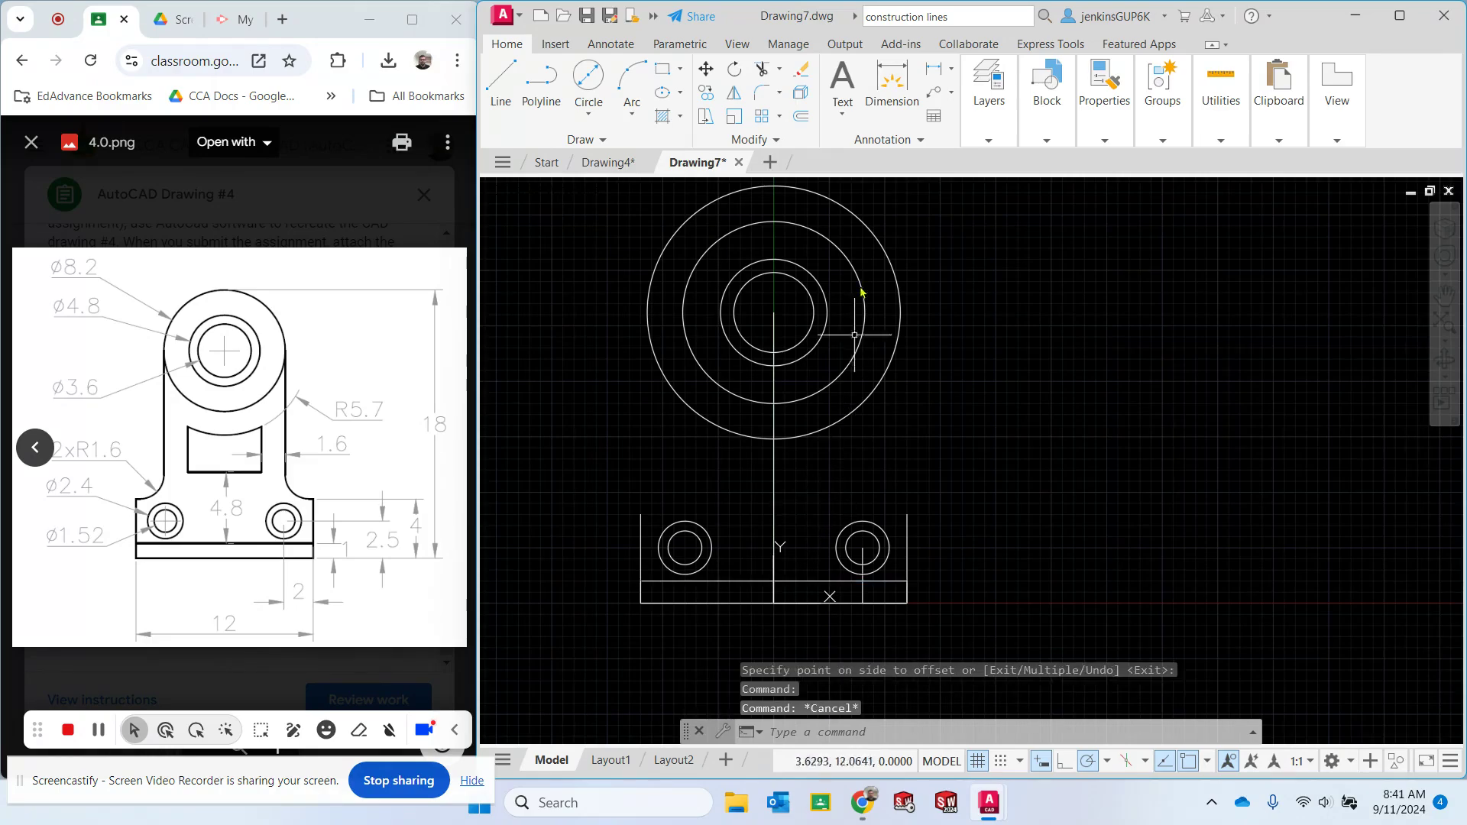
click(801, 116)
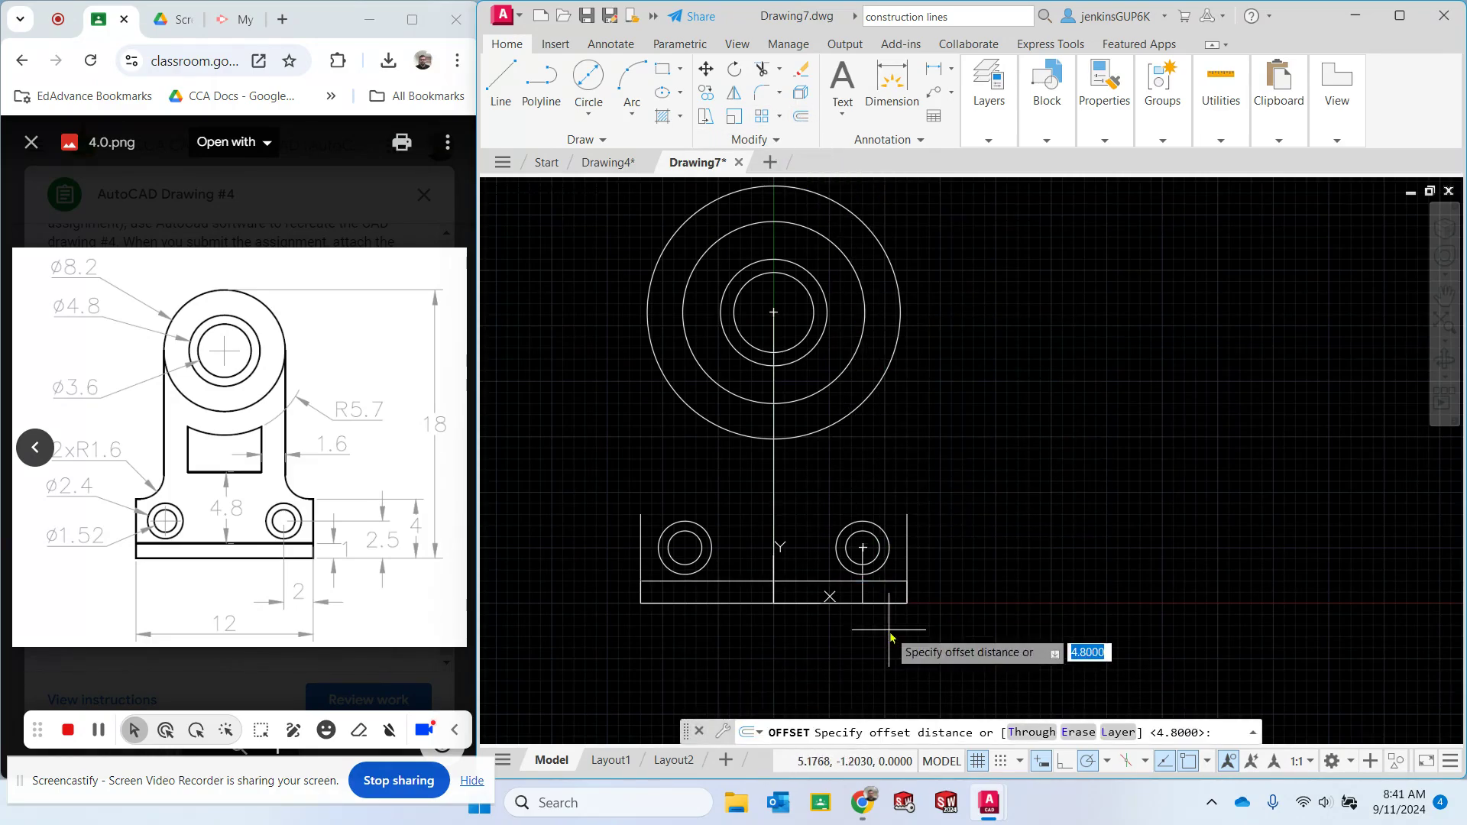
click(794, 582)
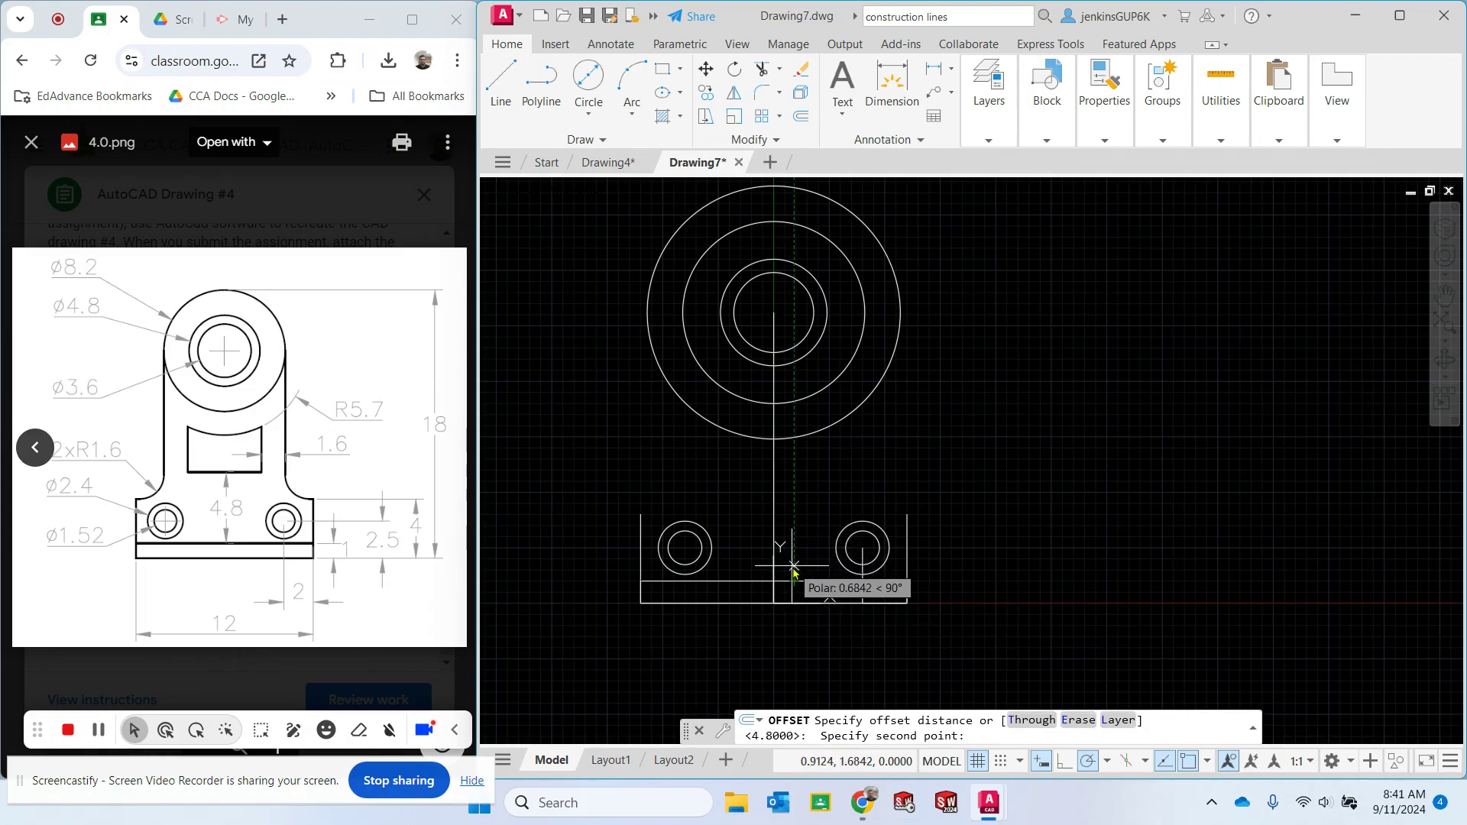
key(Escape)
Offset the upper line of the thin base strip upward by the stored distance of 4.8
click(806, 125)
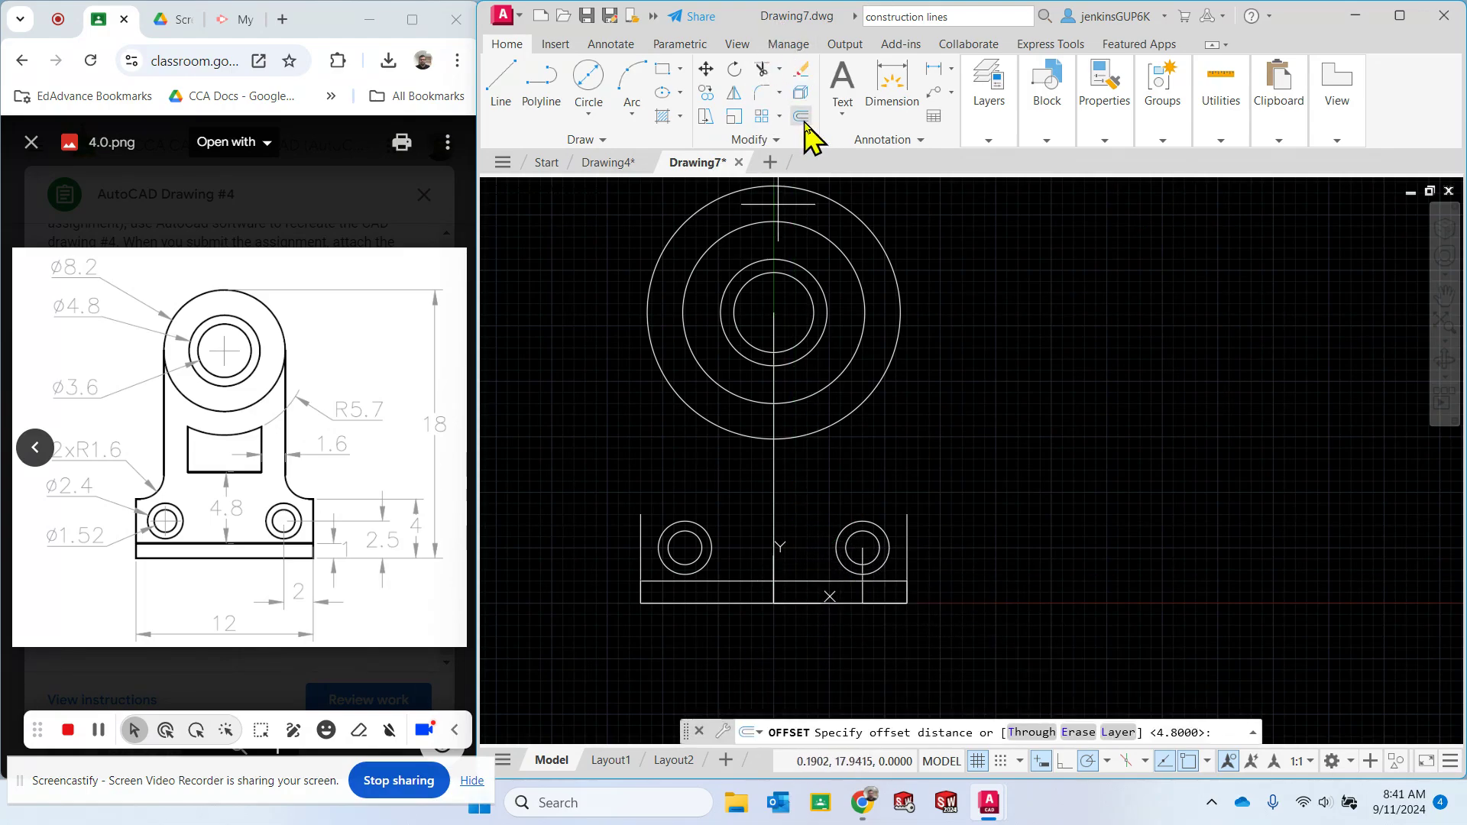
key(Return)
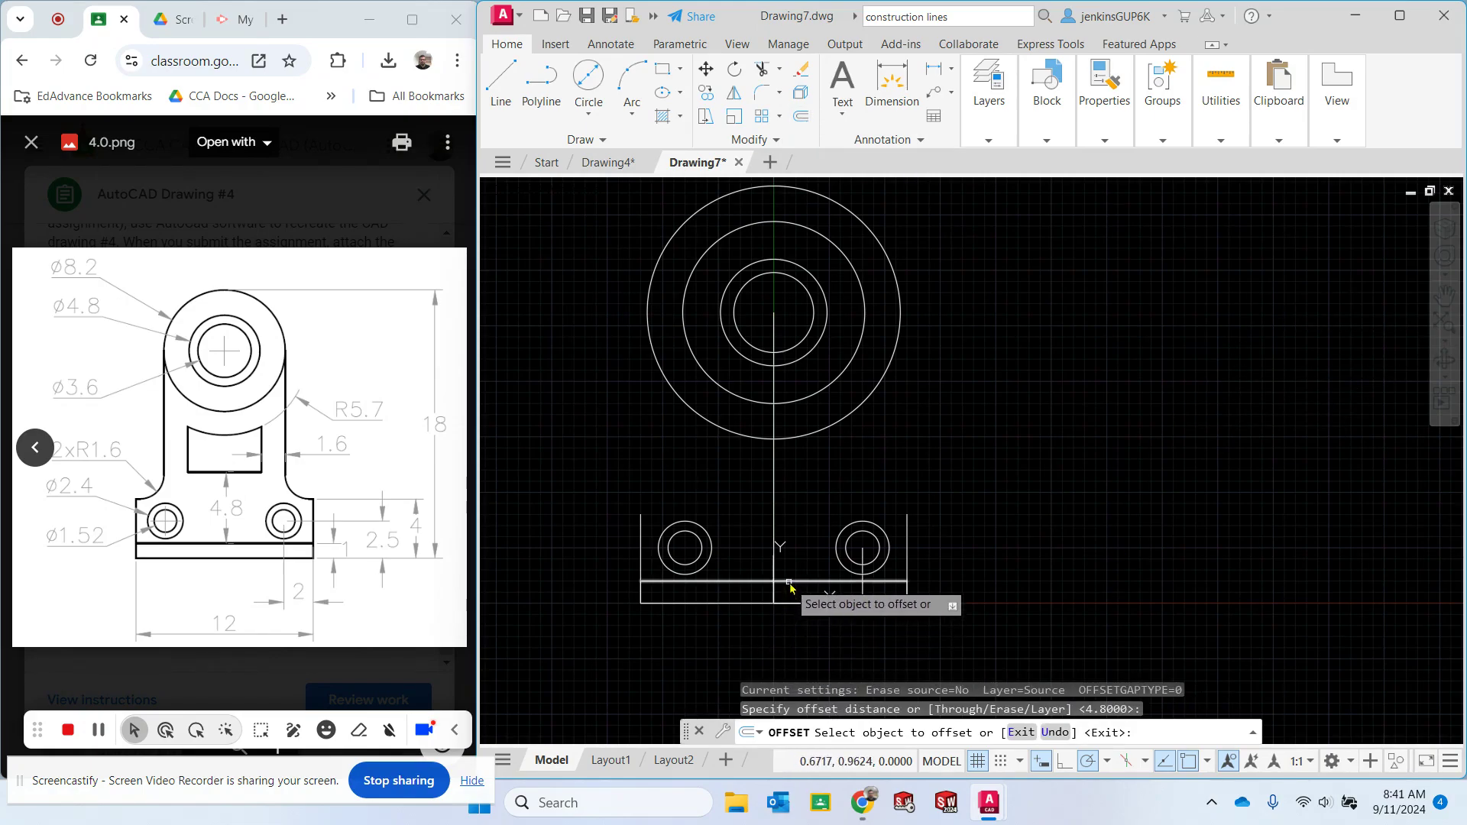
click(787, 583)
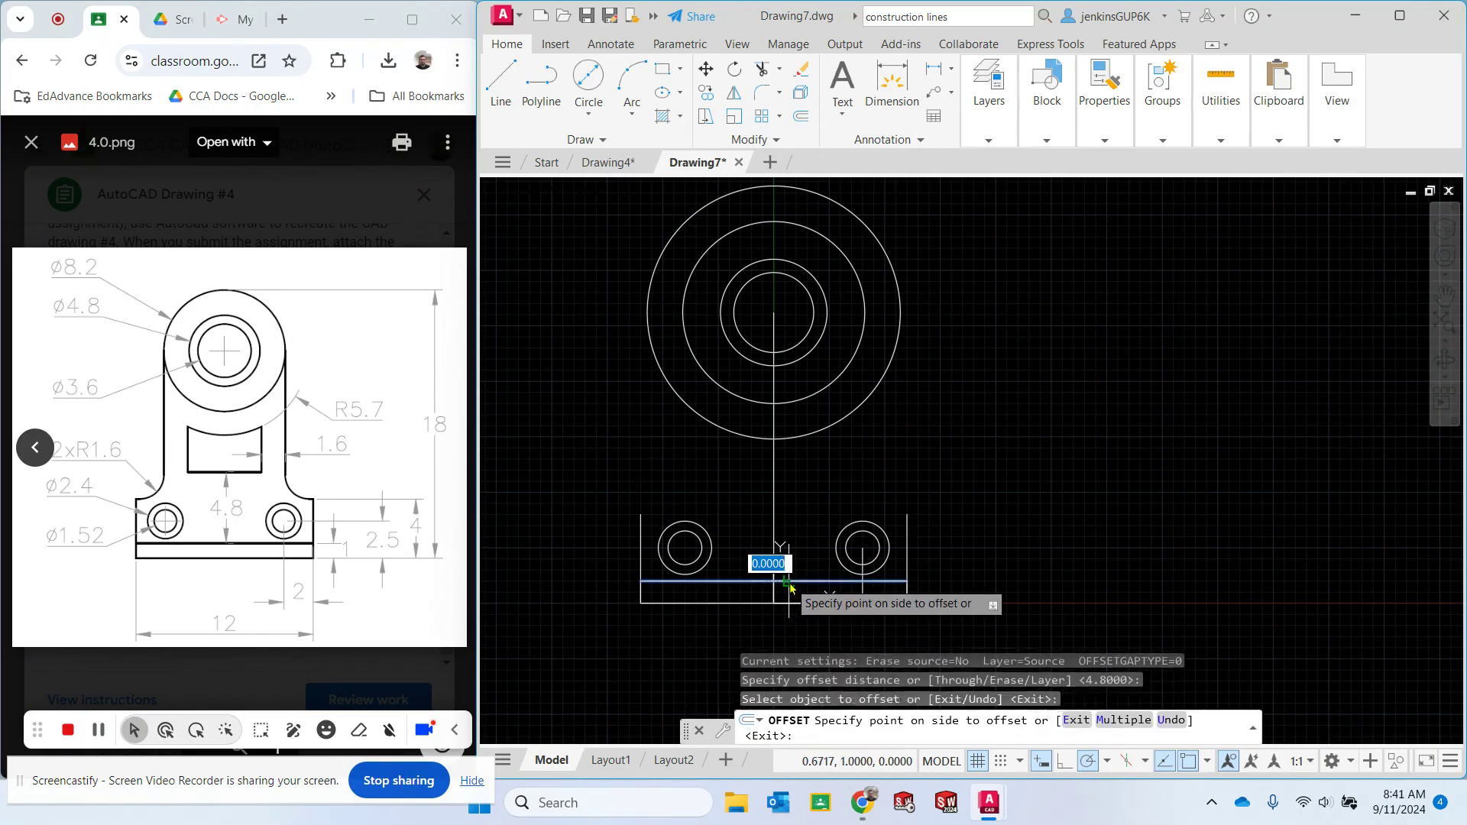
click(796, 527)
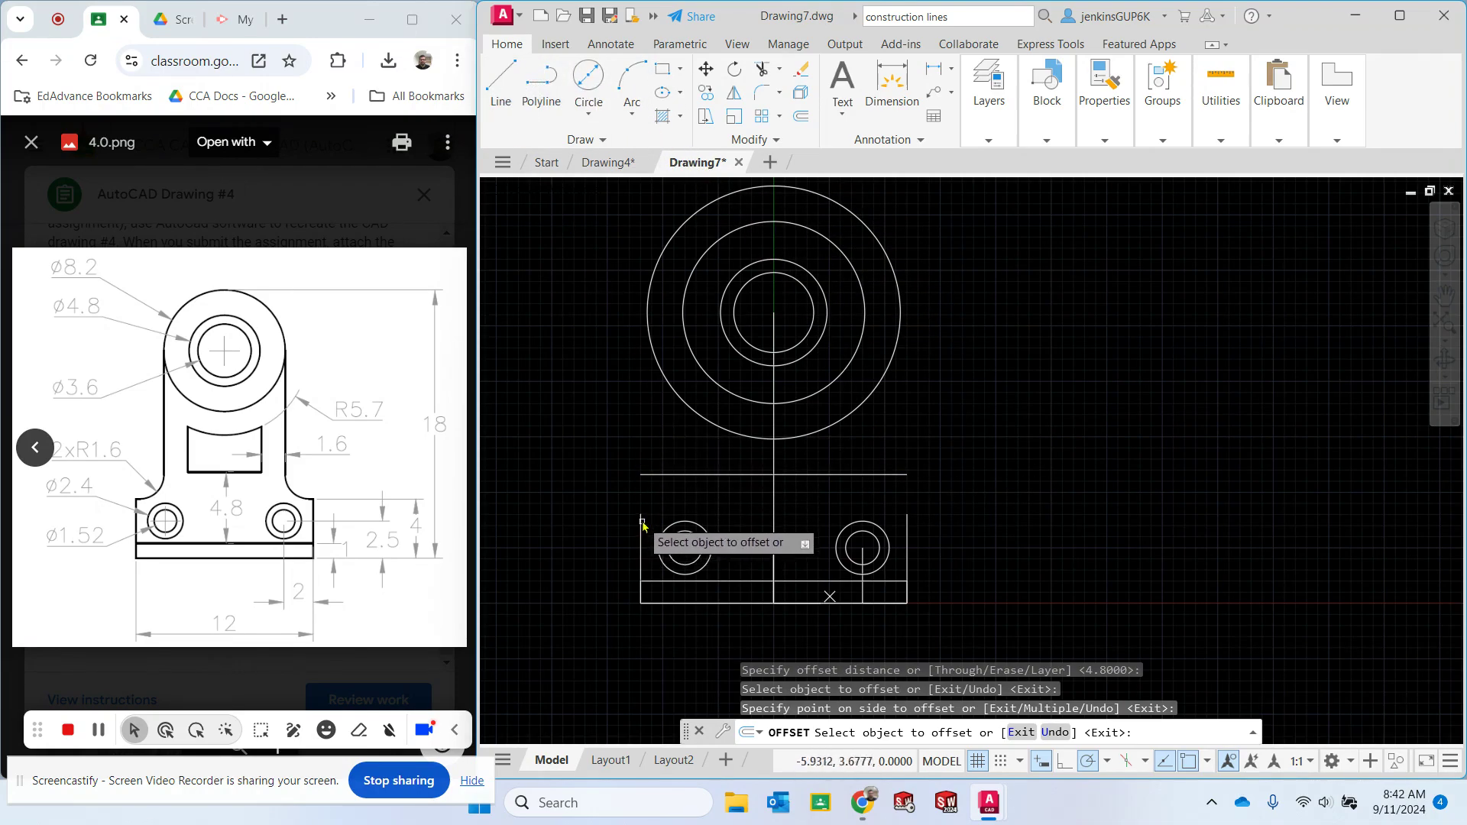
Draw a horizontal line joining the upper ends of the base's left and right side edges
click(501, 88)
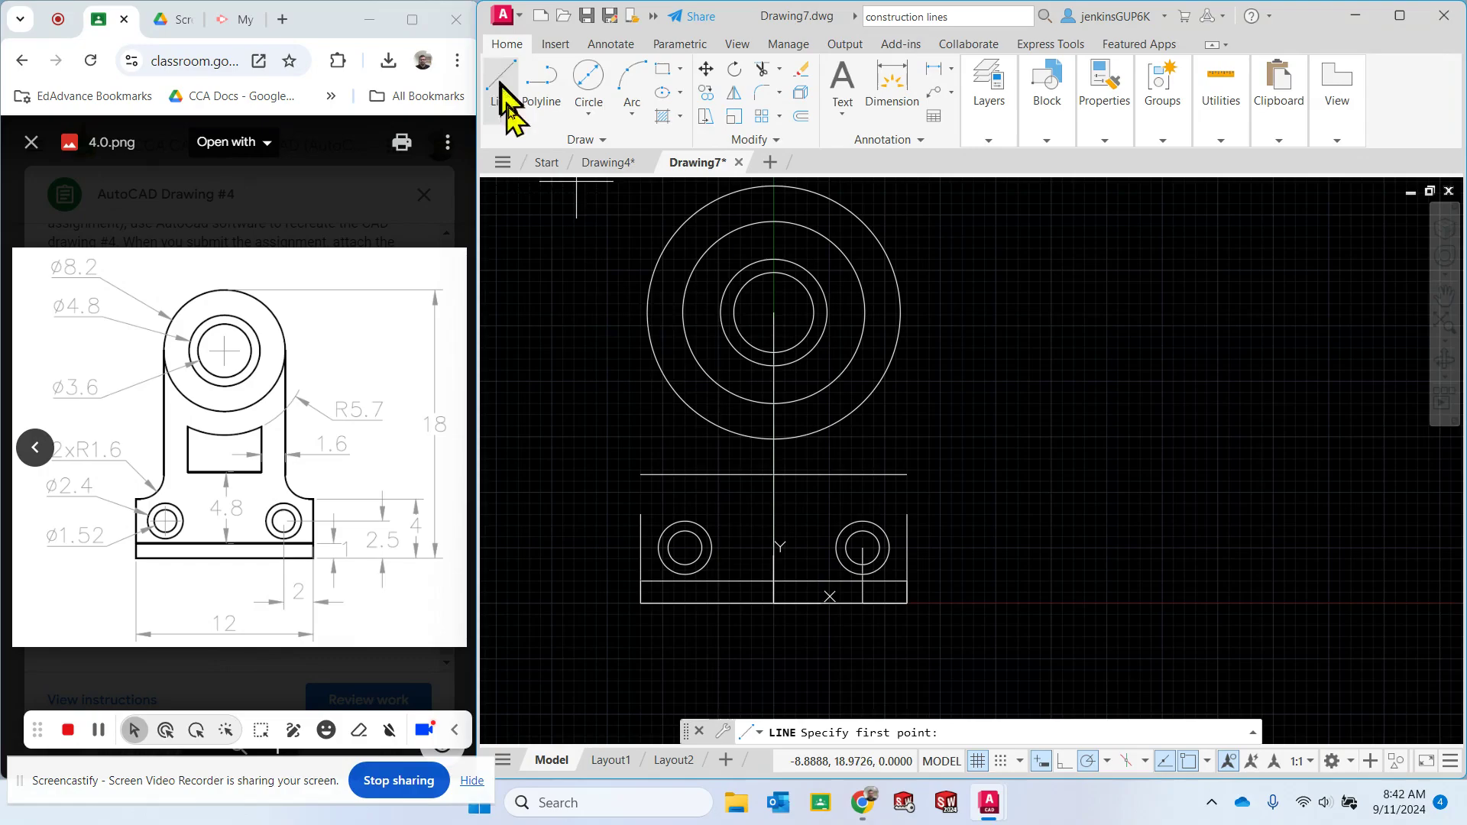
click(642, 514)
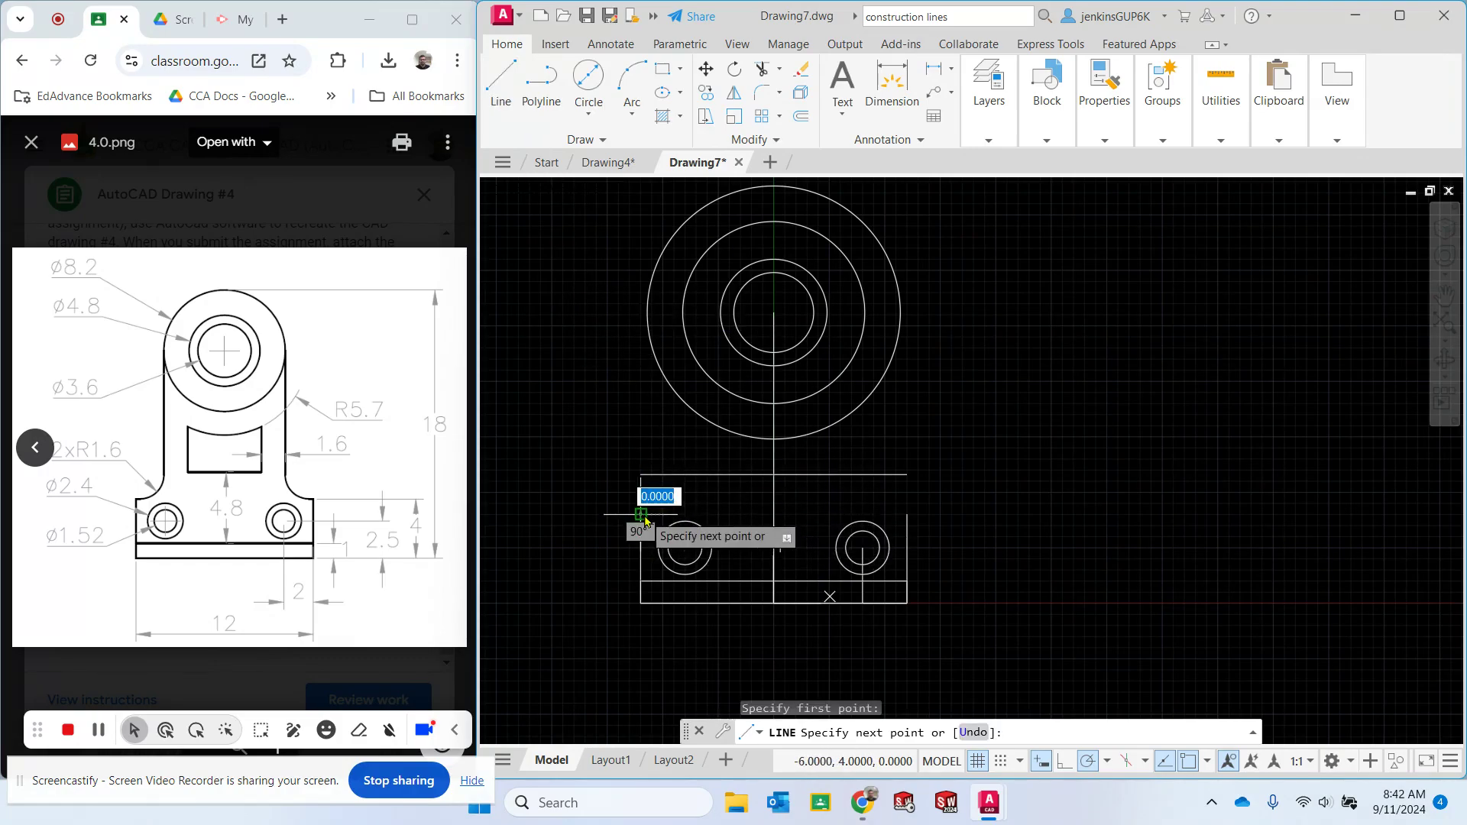
click(907, 514)
key(Escape)
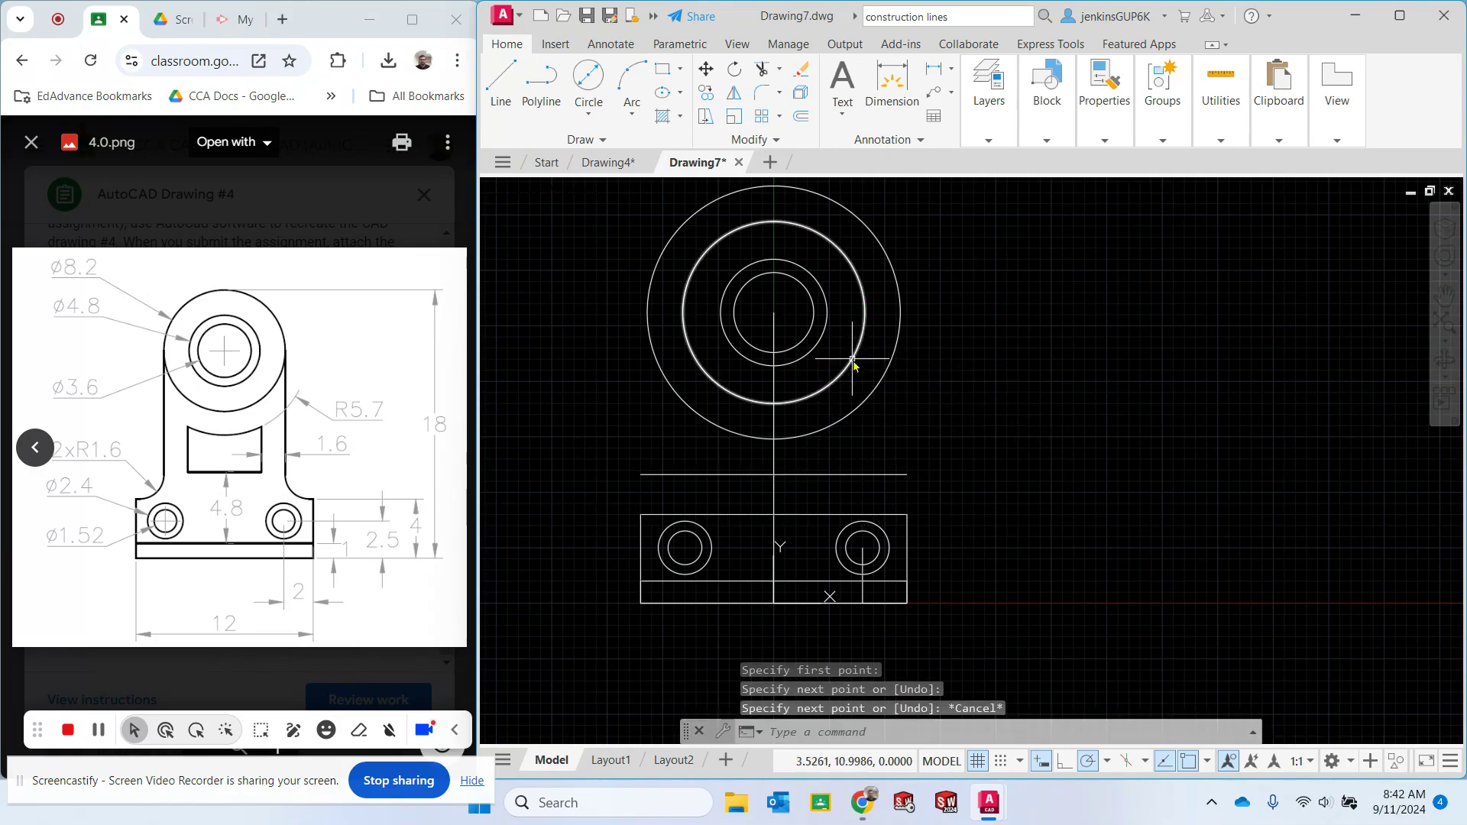
Draw a vertical line from the left quadrant of the 8.2 diameter circle straight down to the upper edge of the base
click(499, 81)
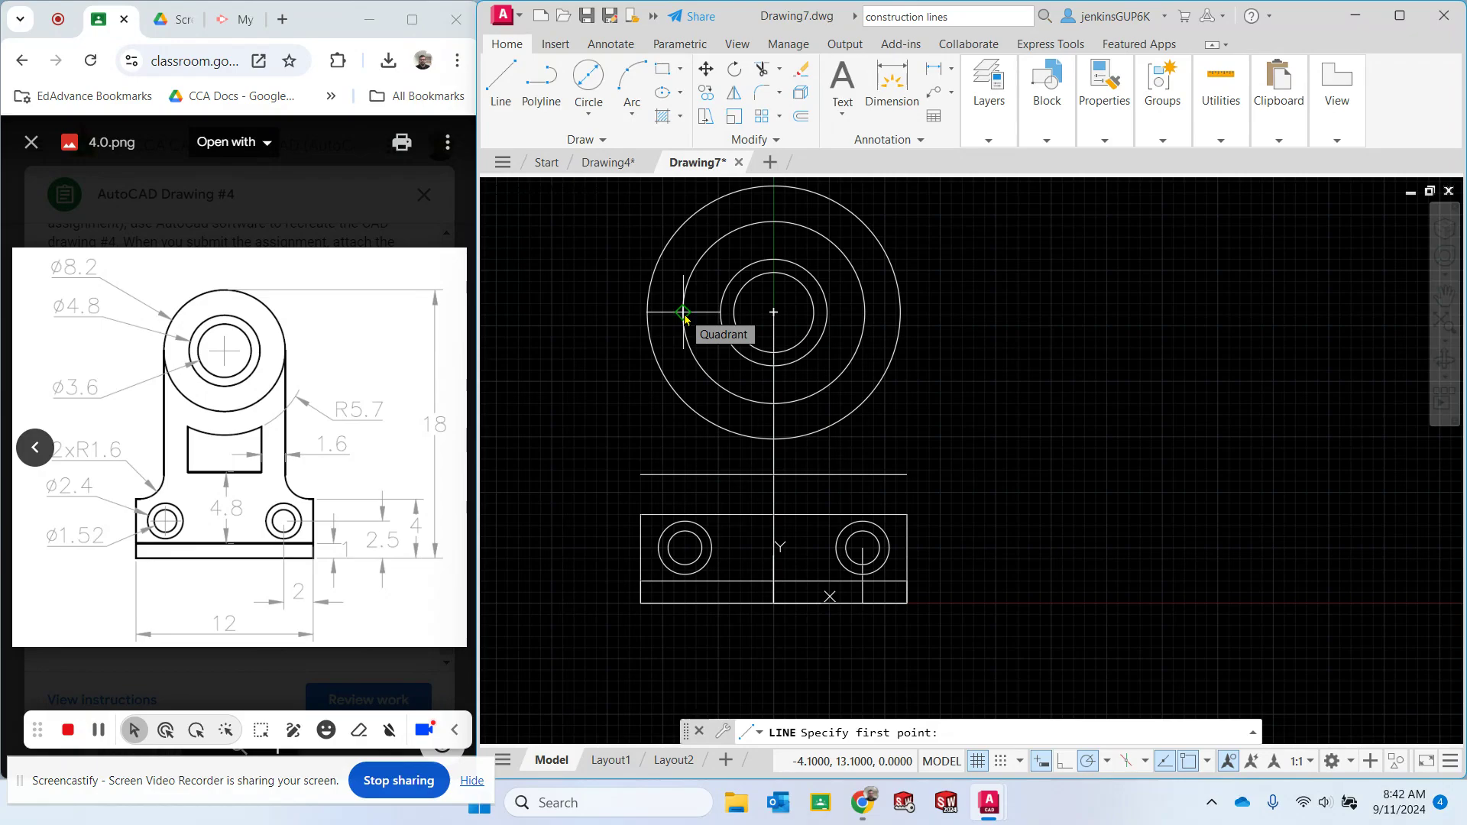
click(1208, 761)
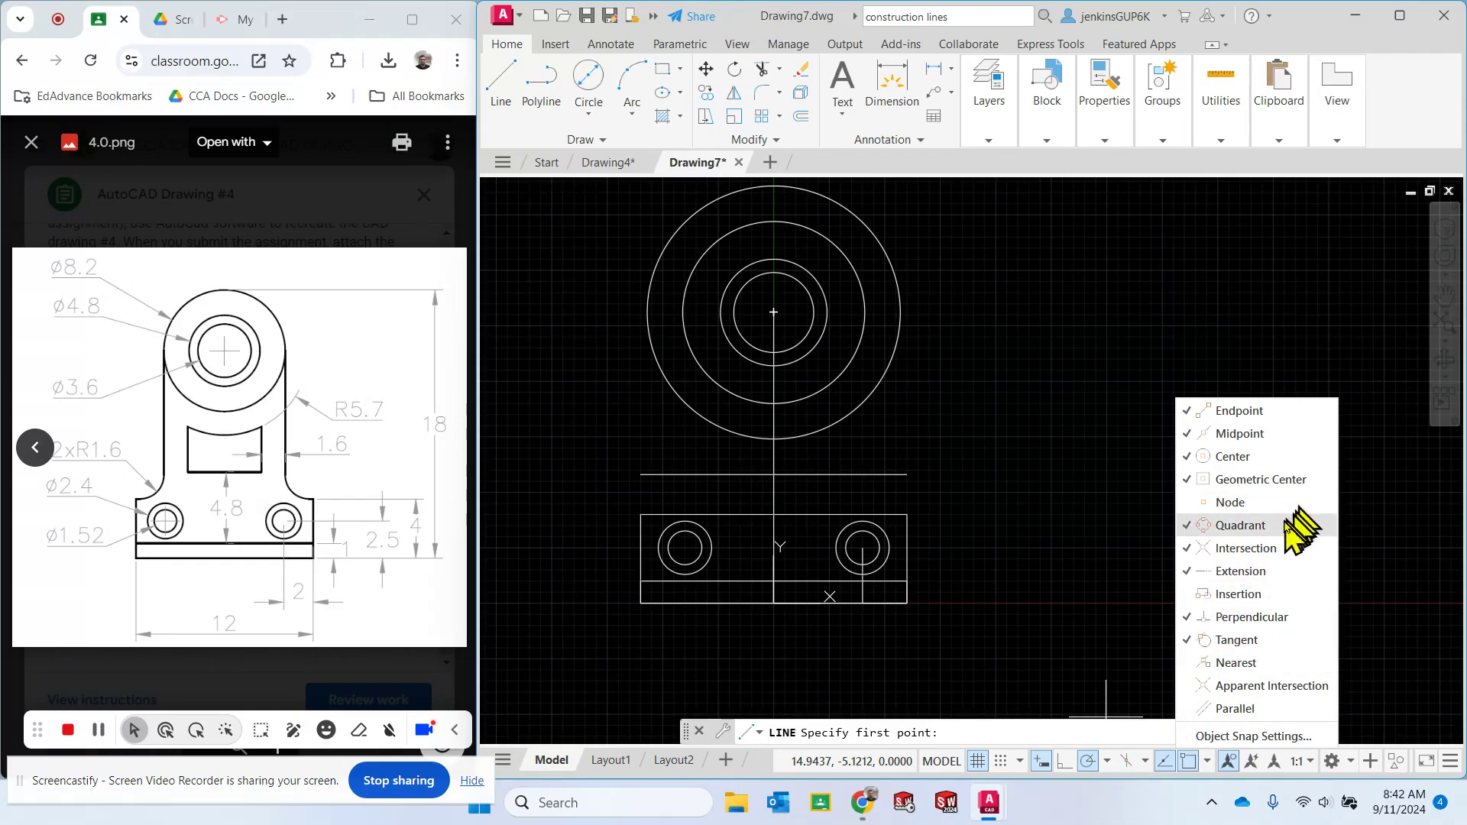
click(1205, 764)
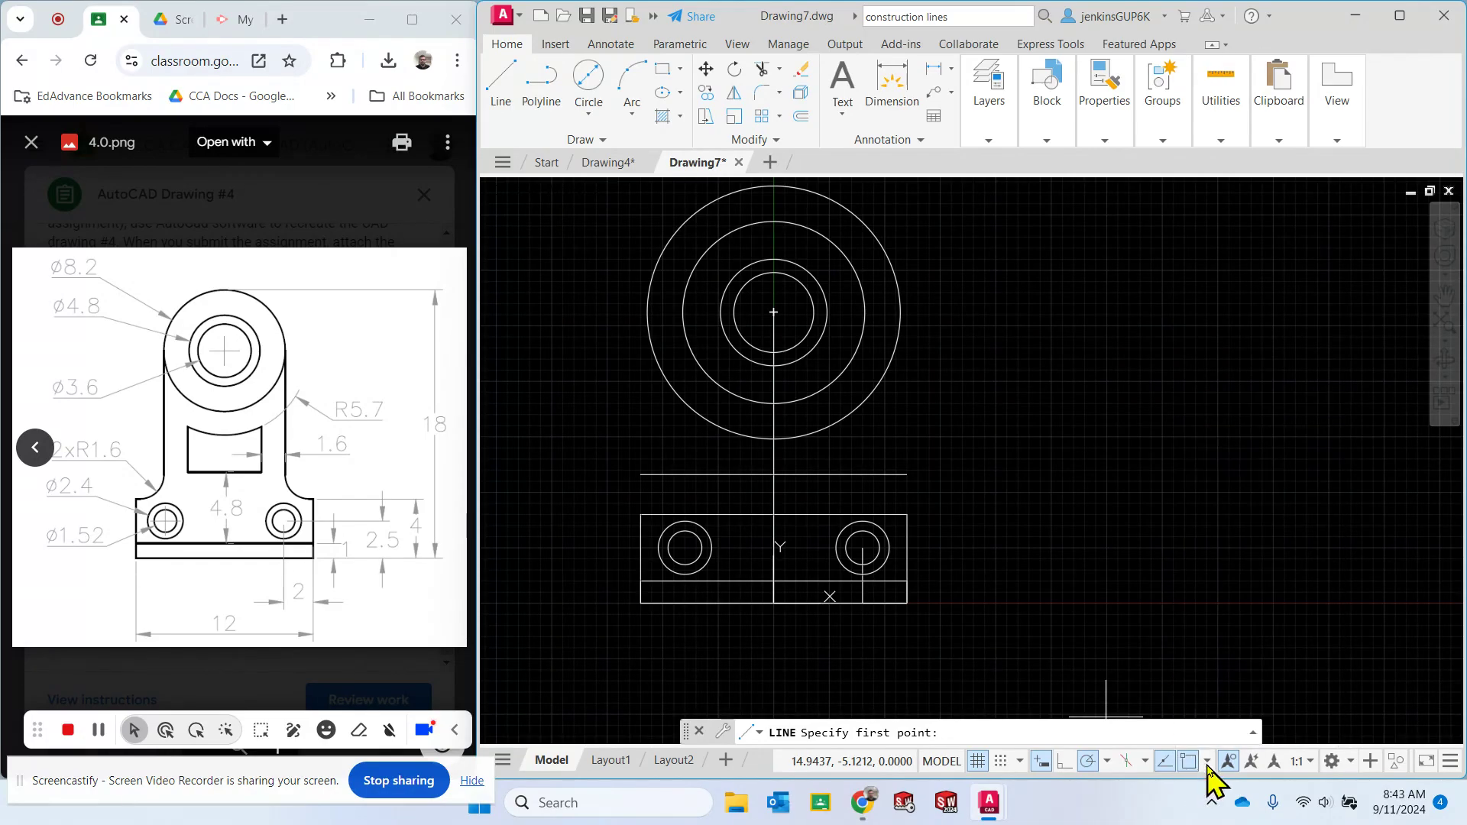
click(681, 314)
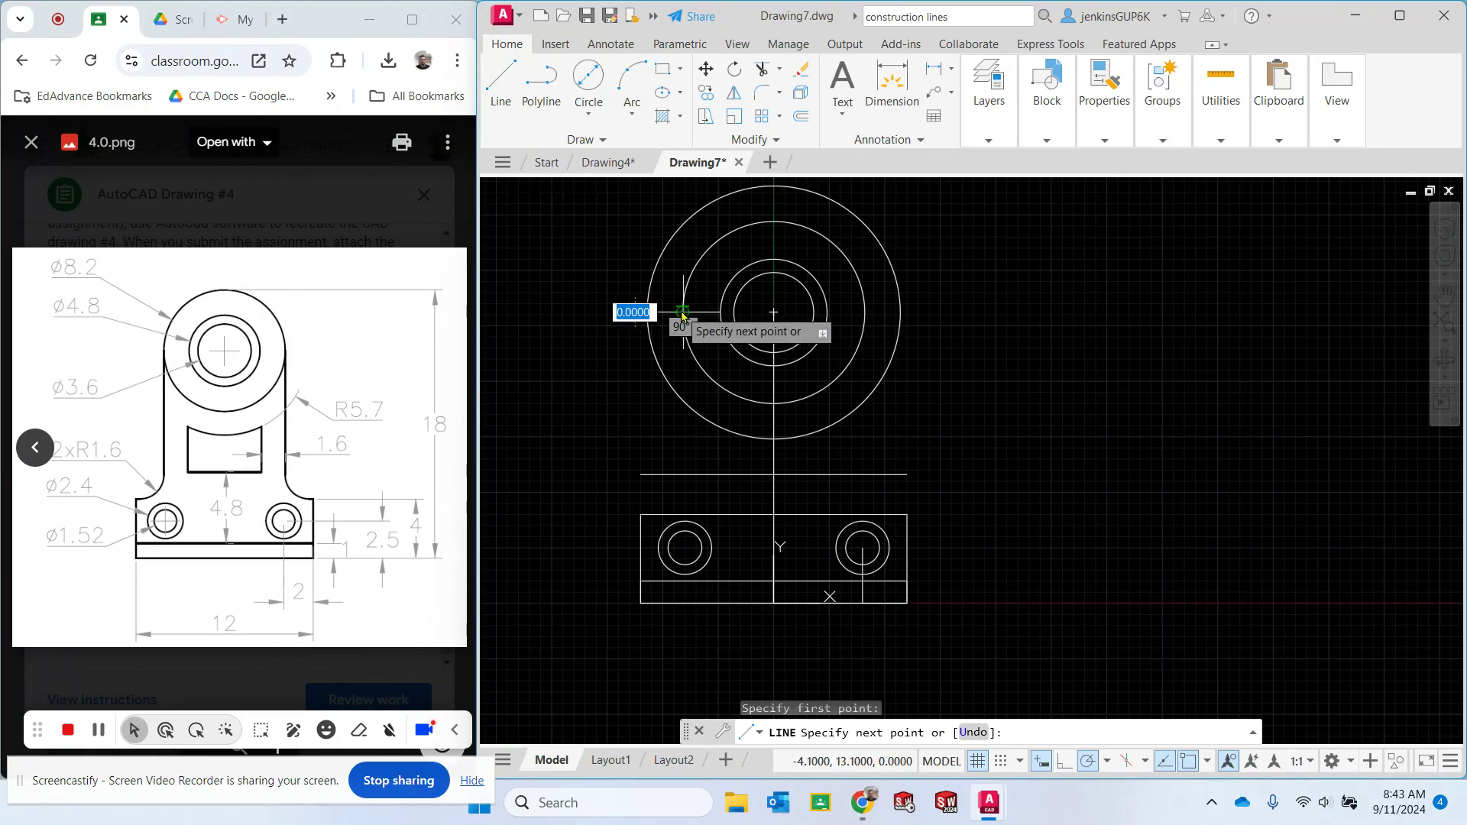
click(684, 516)
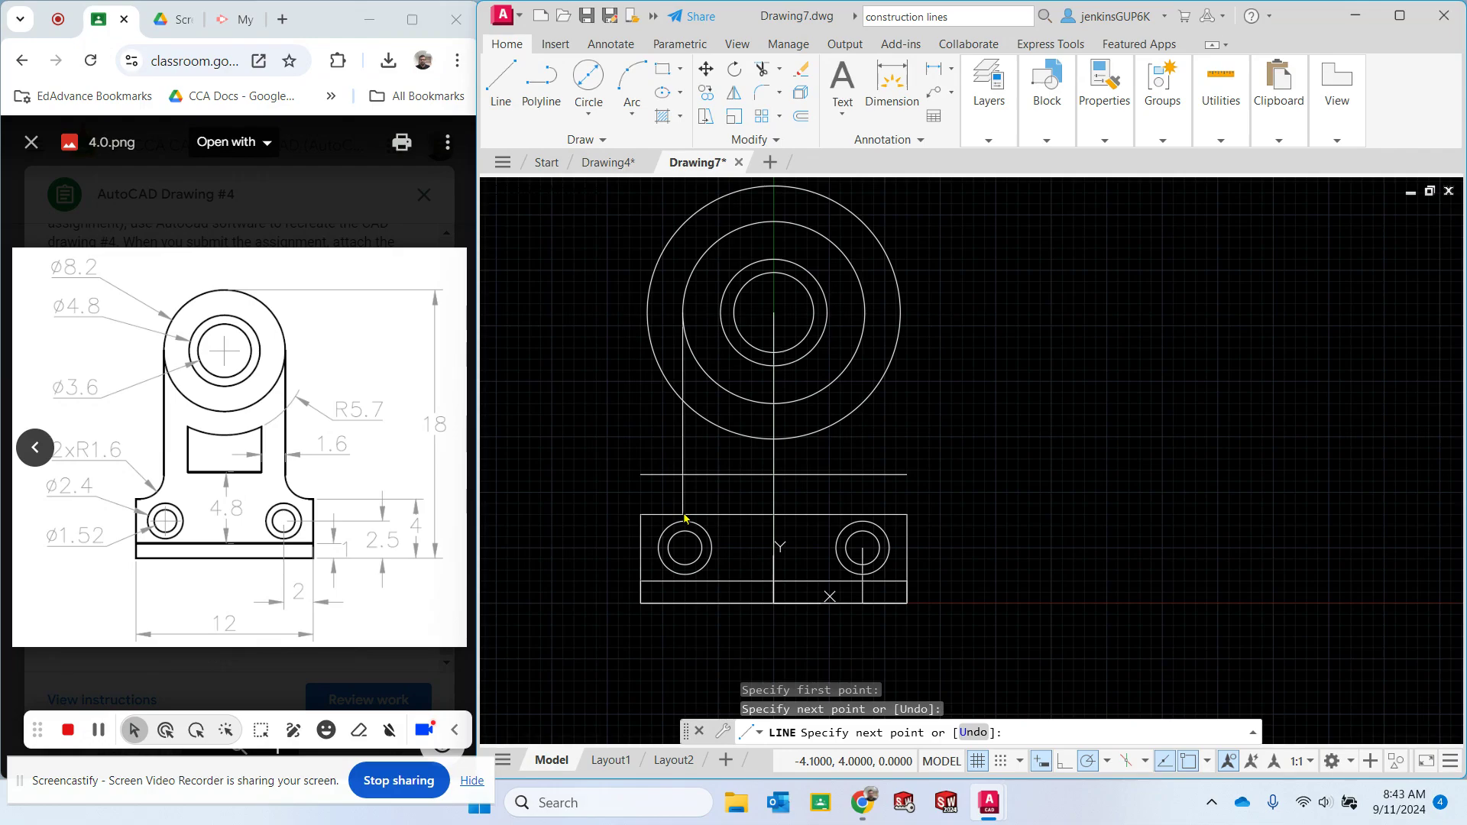
key(Escape)
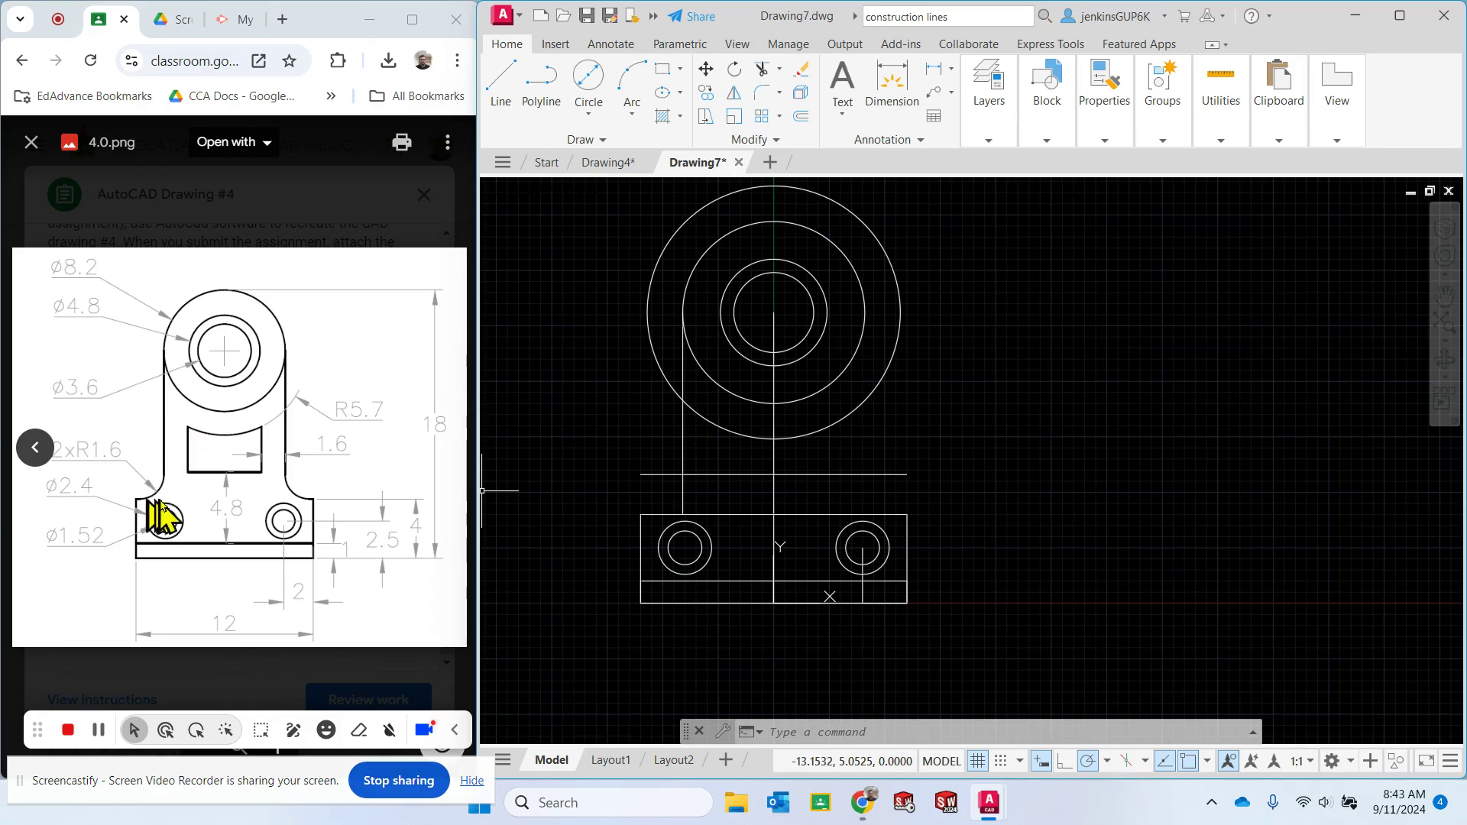
Try a 1.6 radius fillet between the left vertical line and the offset horizontal line above the base, and undo it
click(764, 95)
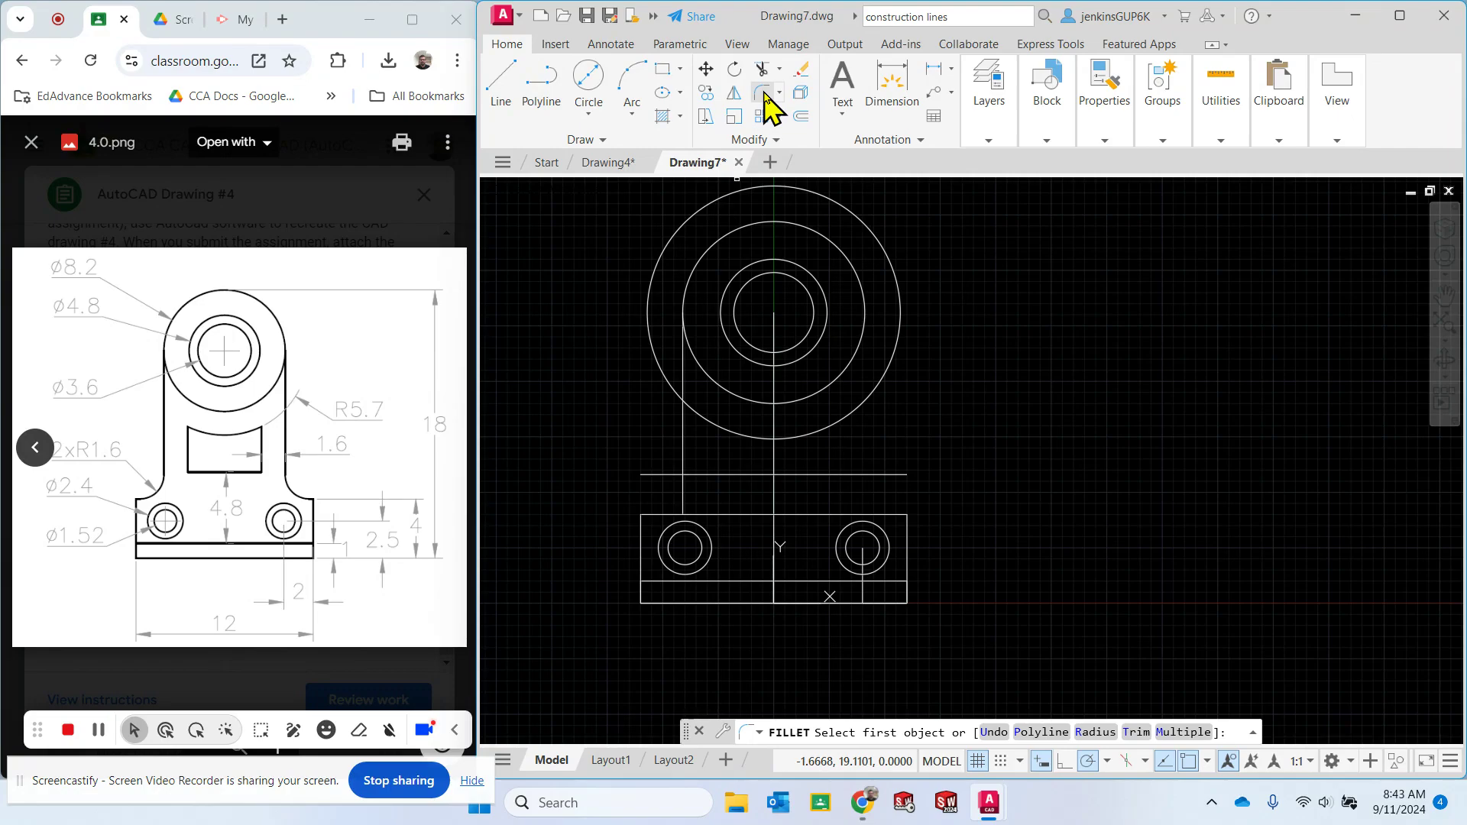
text(r)
key(Return)
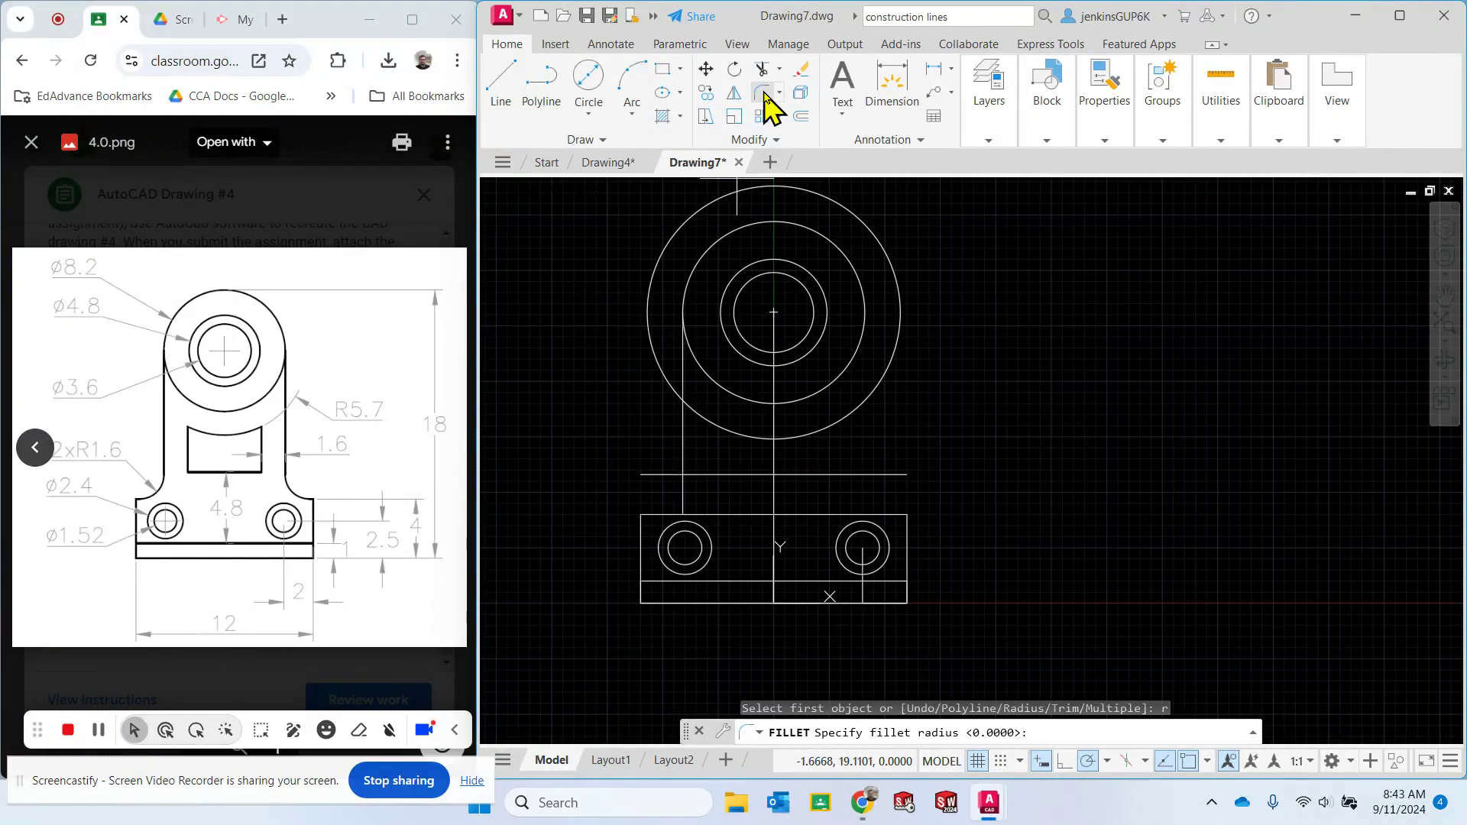
key(Return)
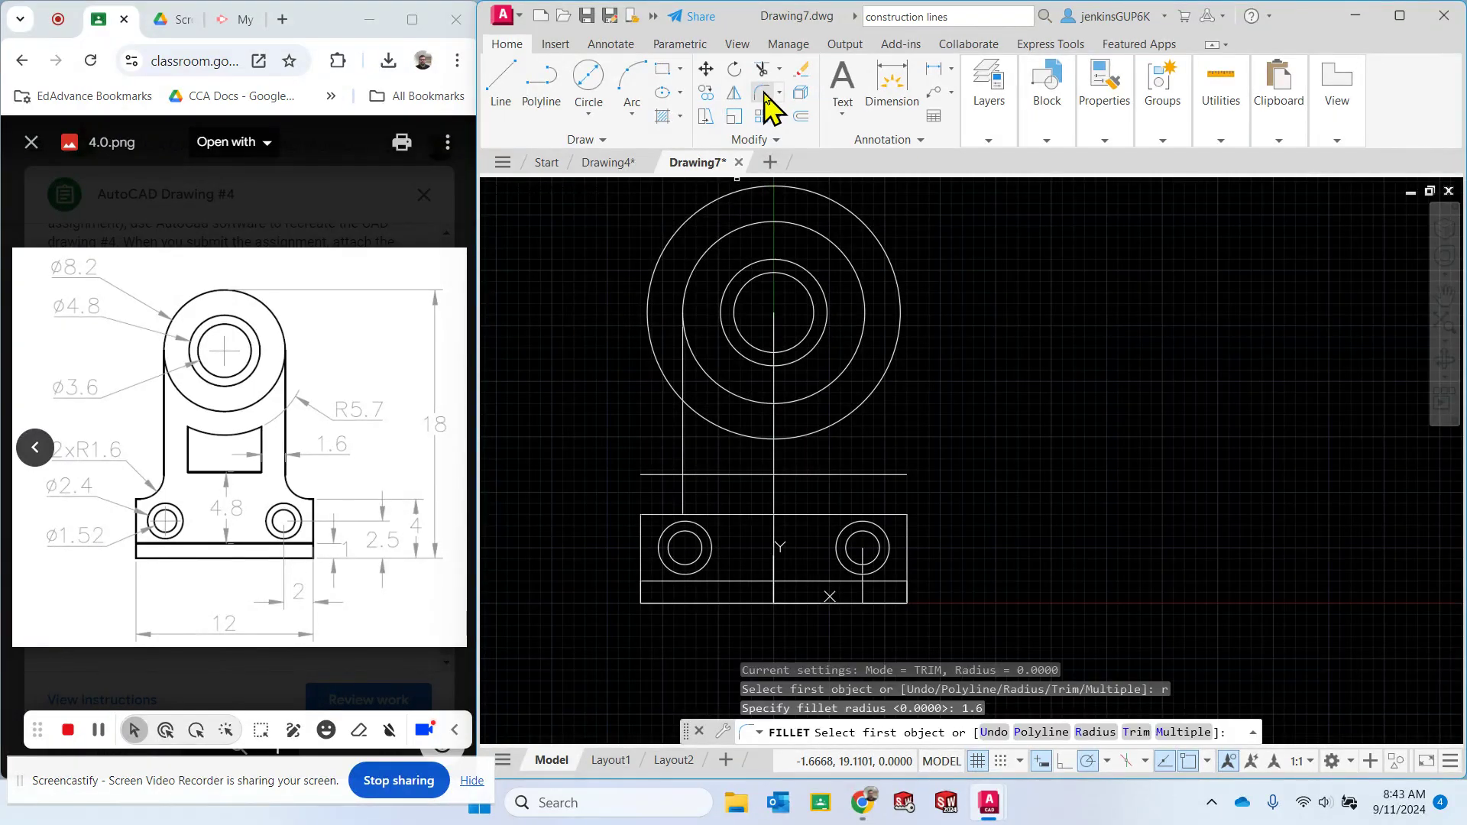
click(682, 462)
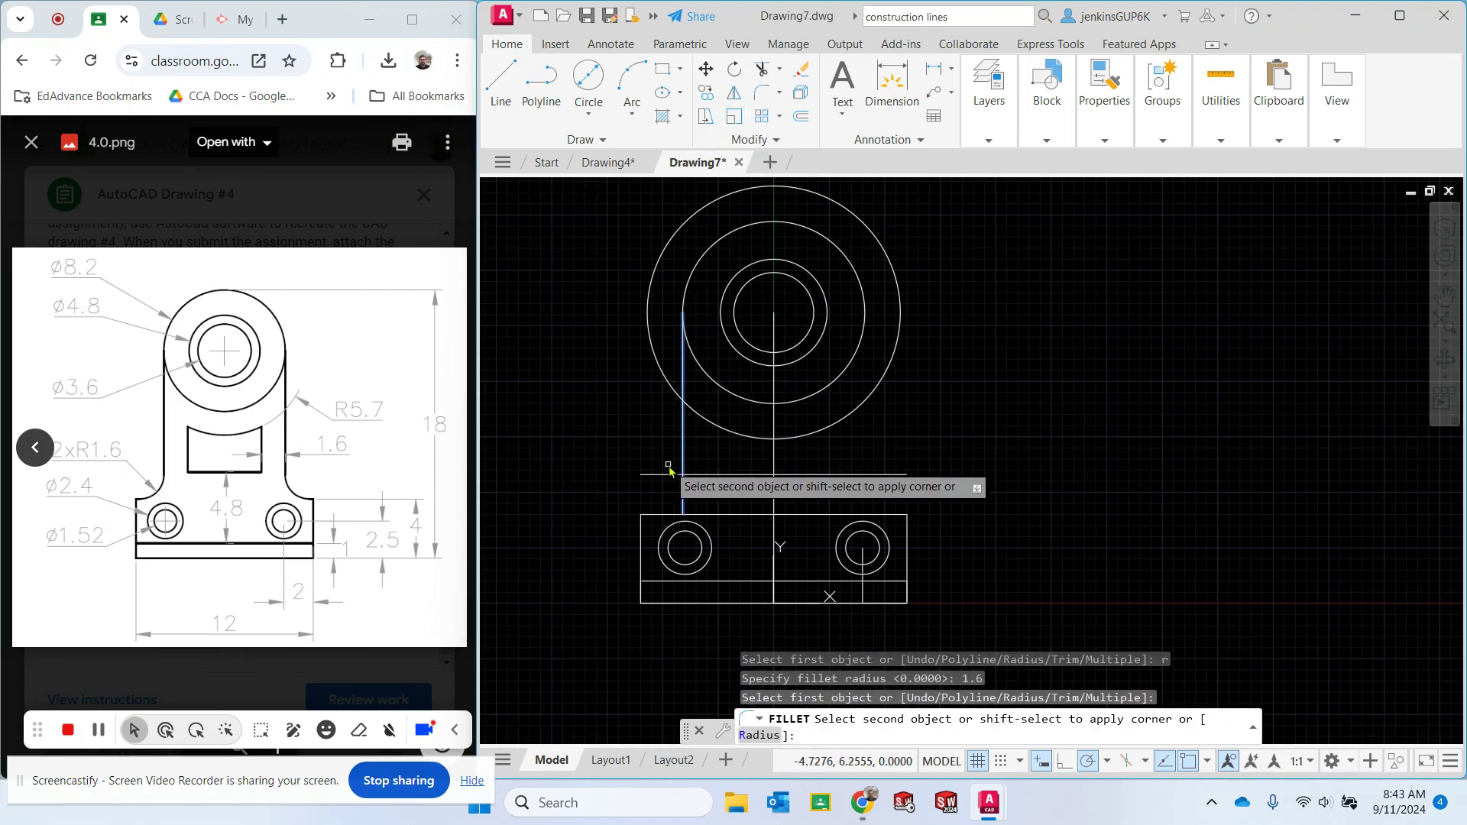
click(656, 474)
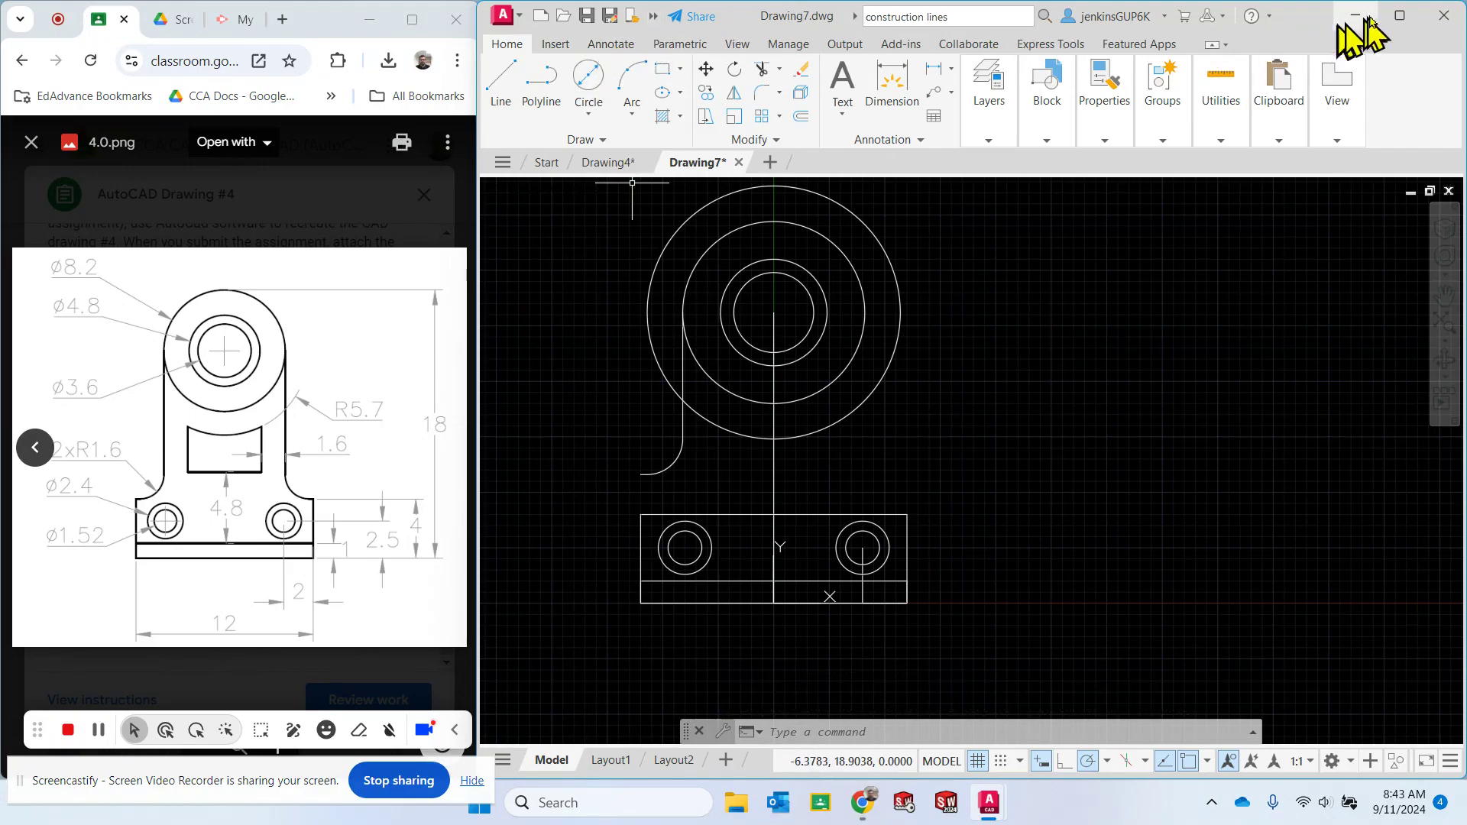
click(1401, 15)
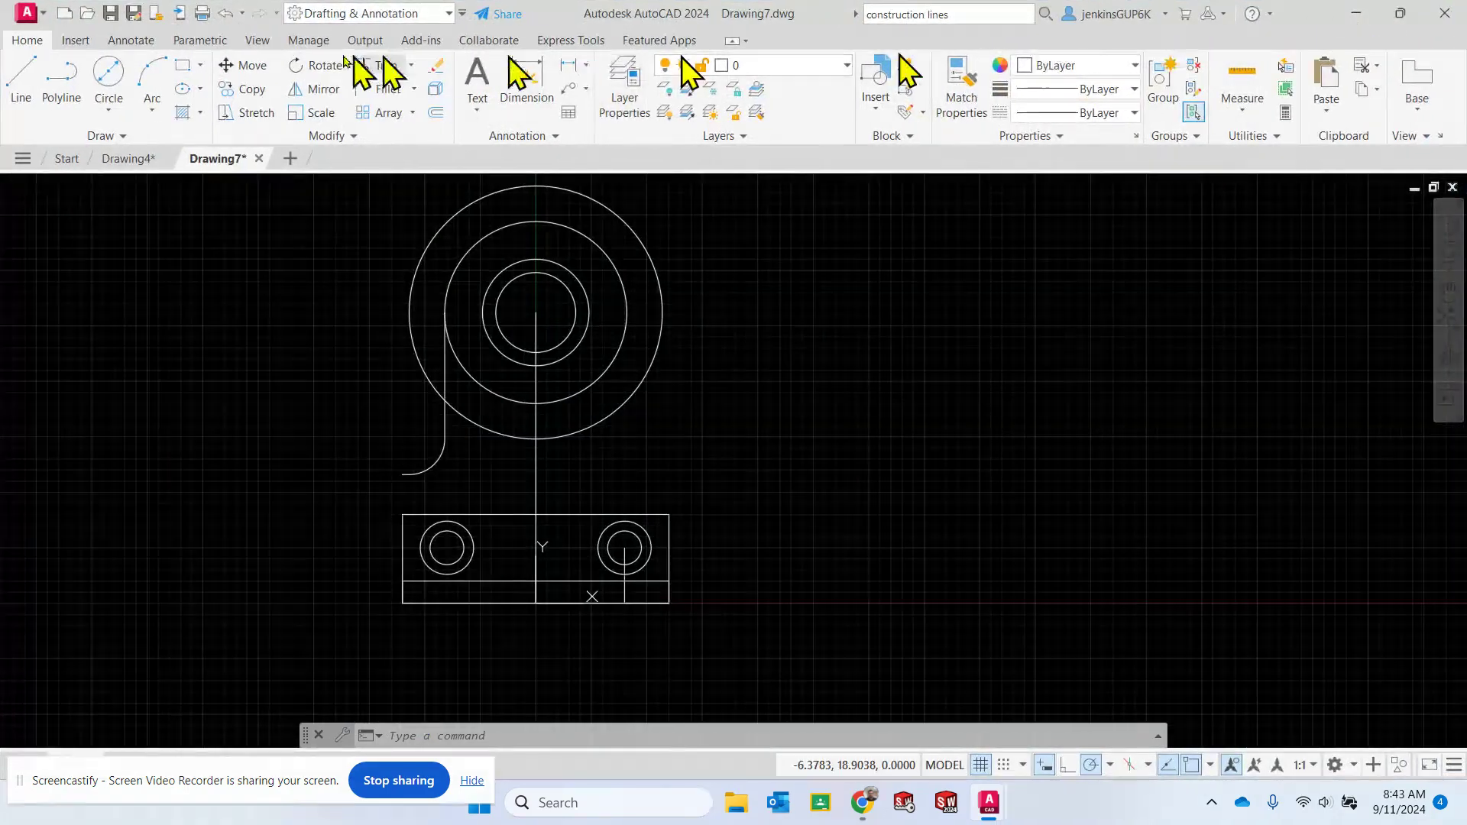
click(226, 14)
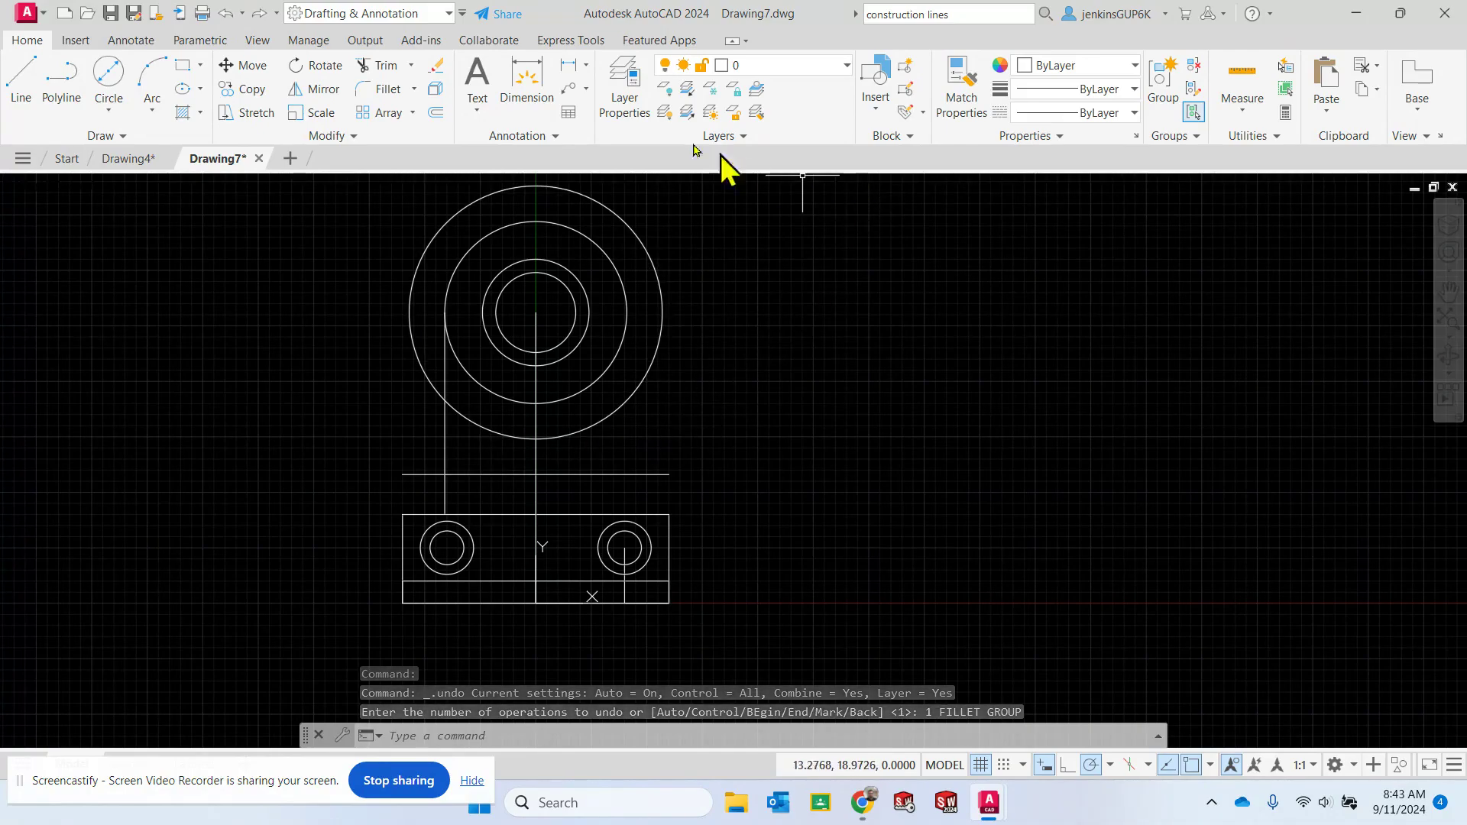
Trim the part of the offset horizontal line that extends left of the vertical line, and return the window to its side-by-side size
click(401, 72)
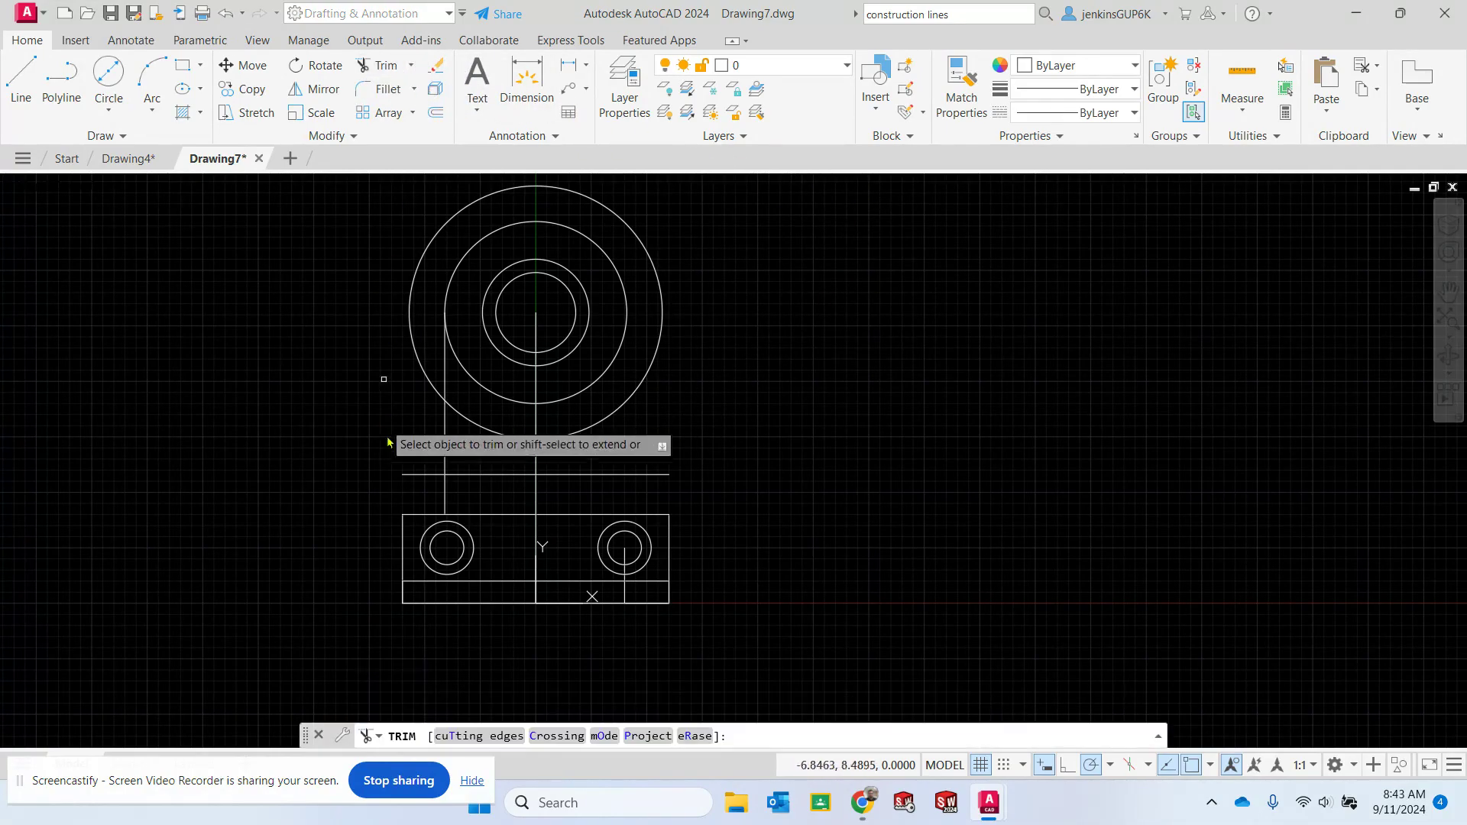
drag(413, 456, 422, 510)
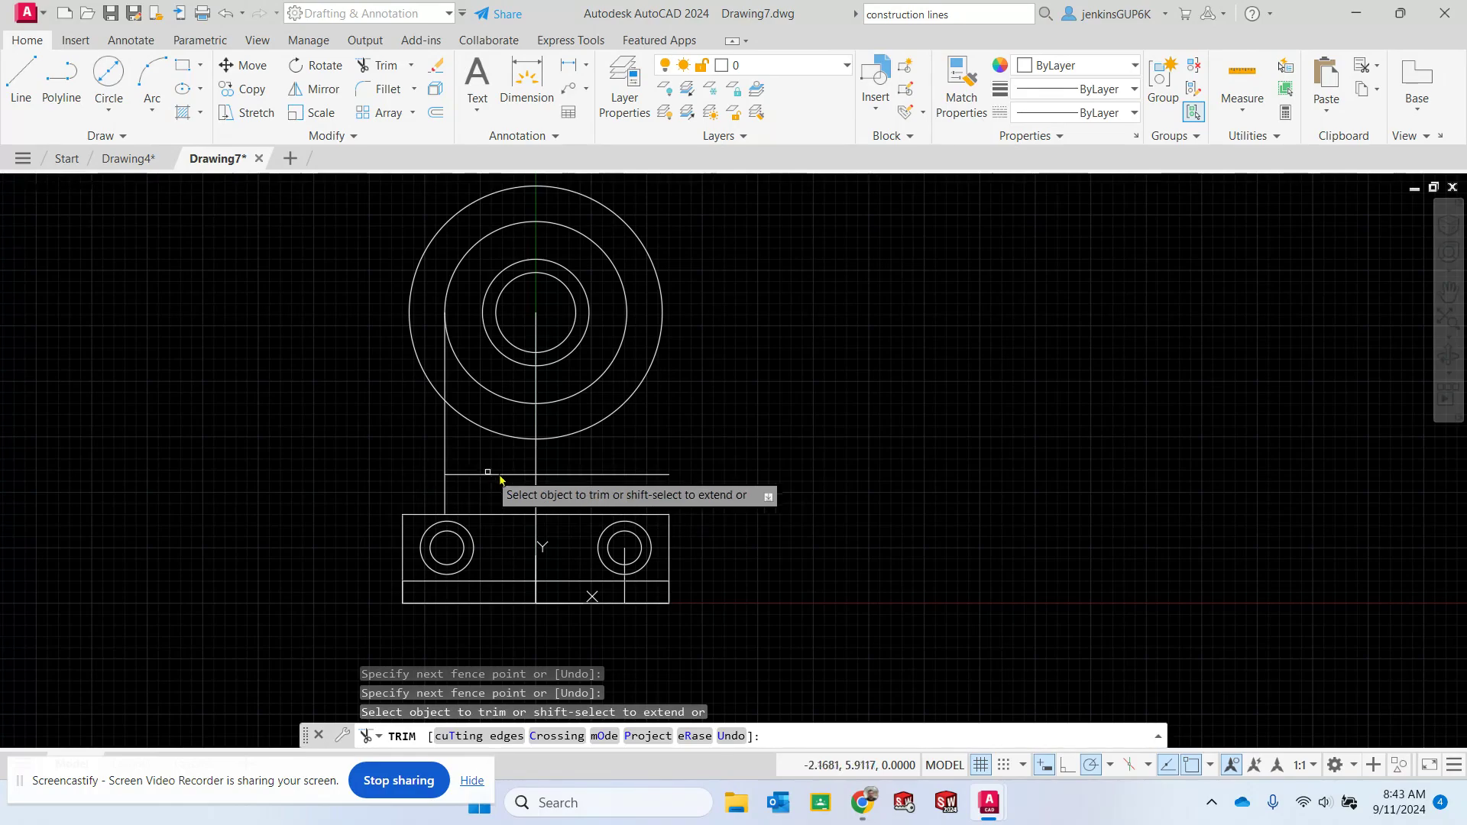
click(1399, 13)
key(Escape)
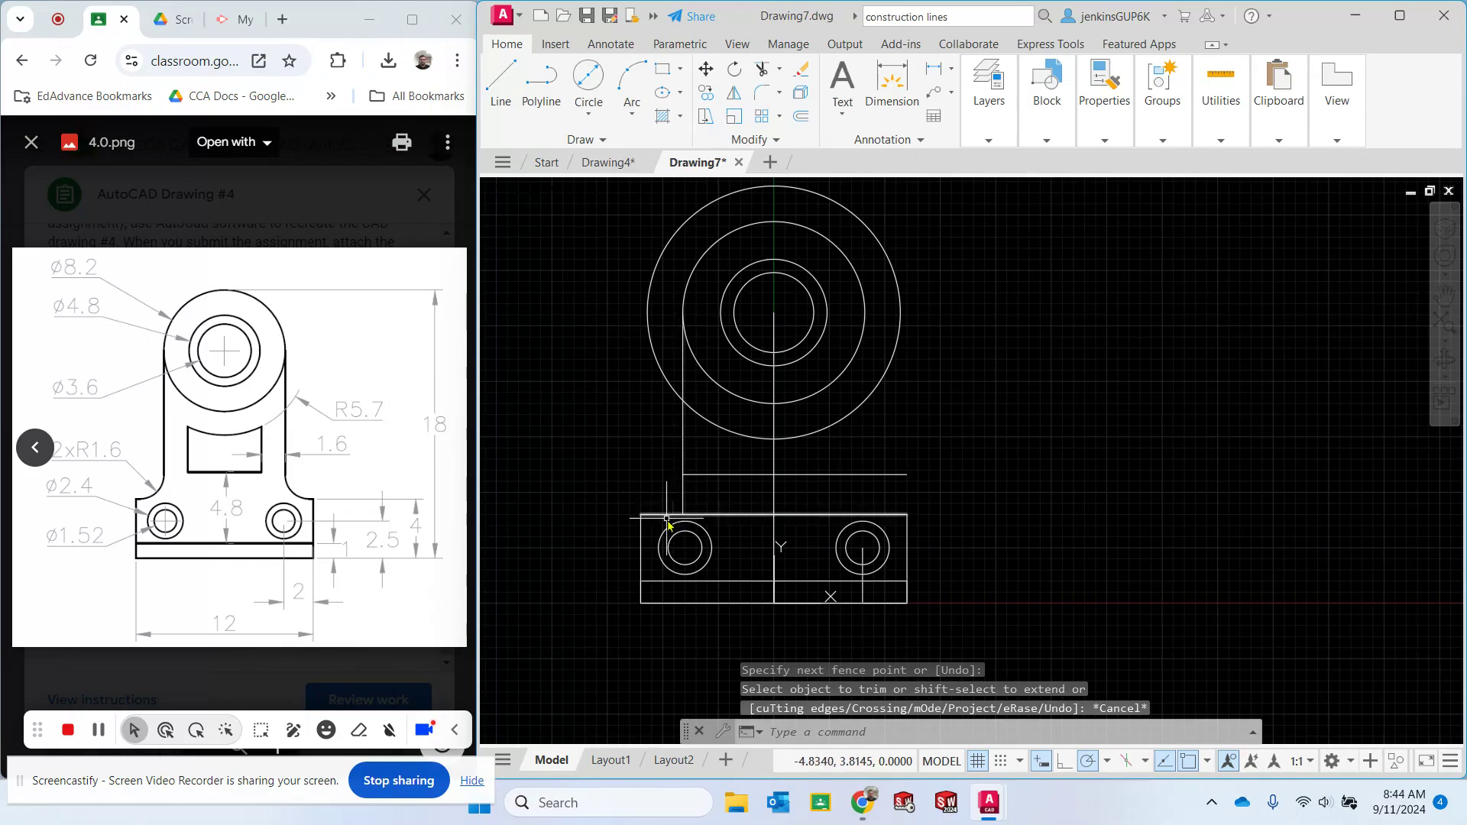
Fillet the corner between the left vertical line and the base's upper edge with a radius of 1.6
click(762, 93)
text(r)
key(Return)
text(1.6)
key(Return)
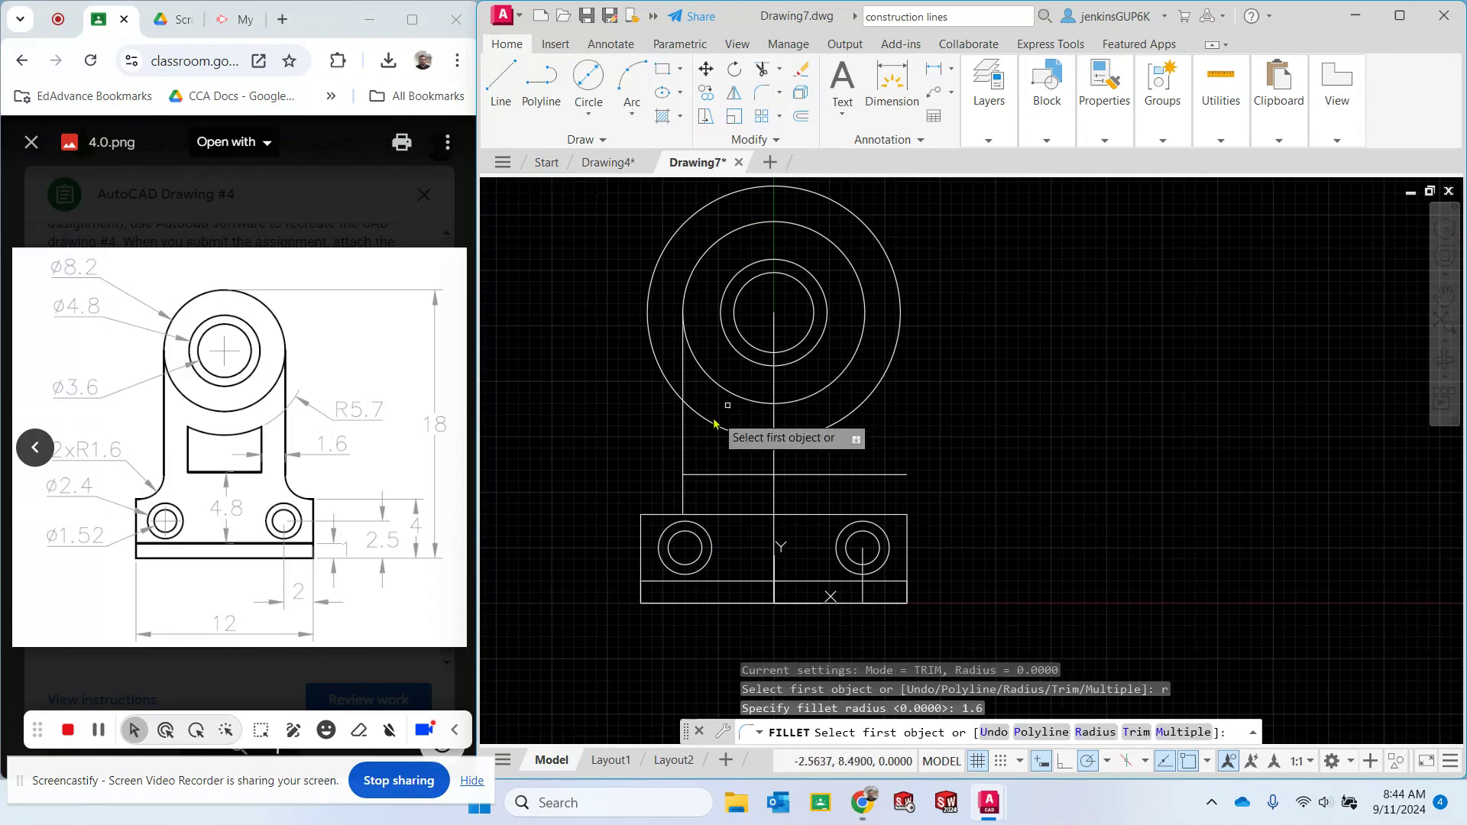
click(683, 504)
click(661, 516)
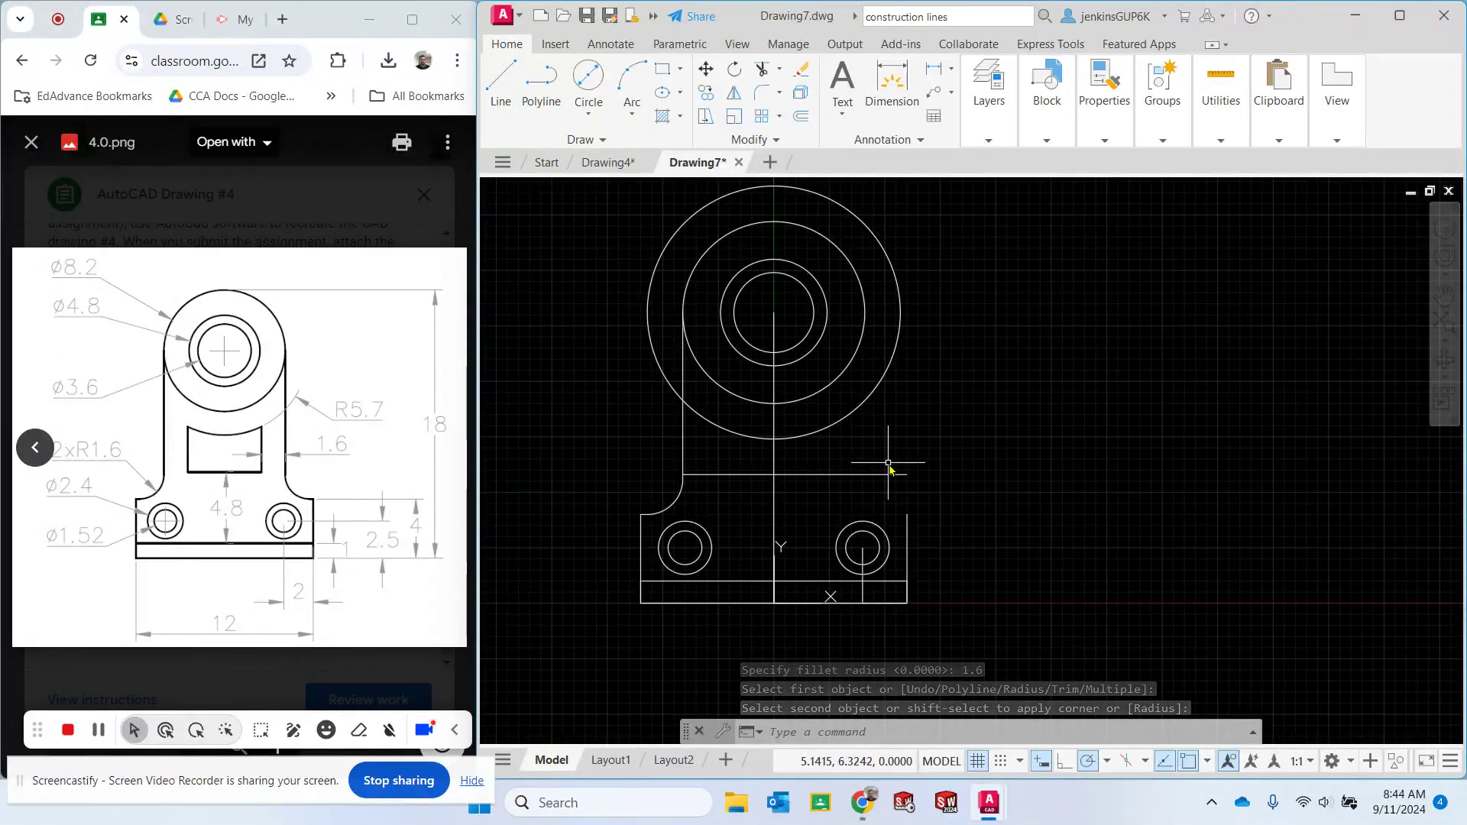
key(Escape)
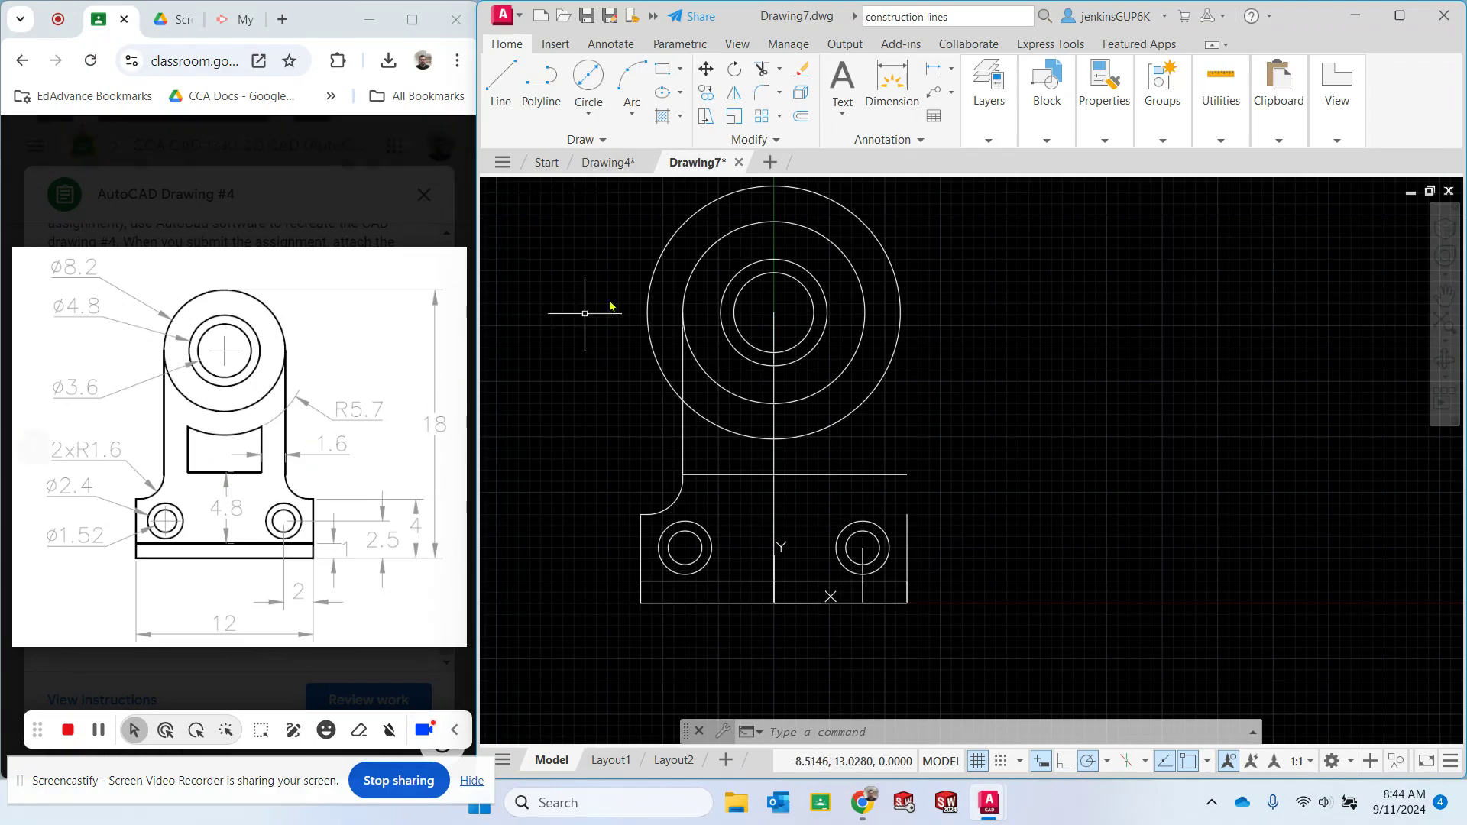
Offset the left vertical side line 1.6 inward toward the centre of the bracket
click(801, 116)
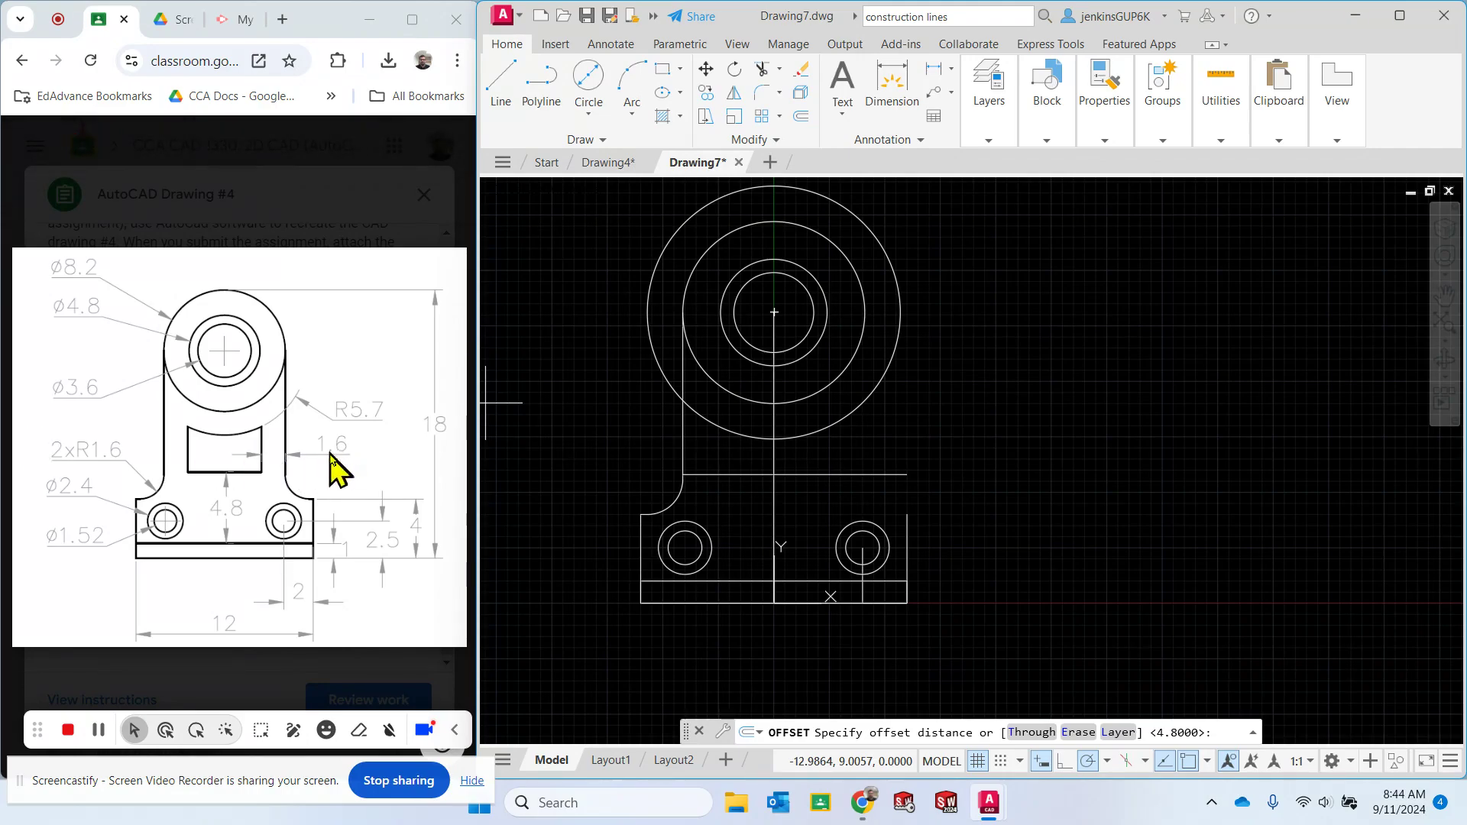
text(1)
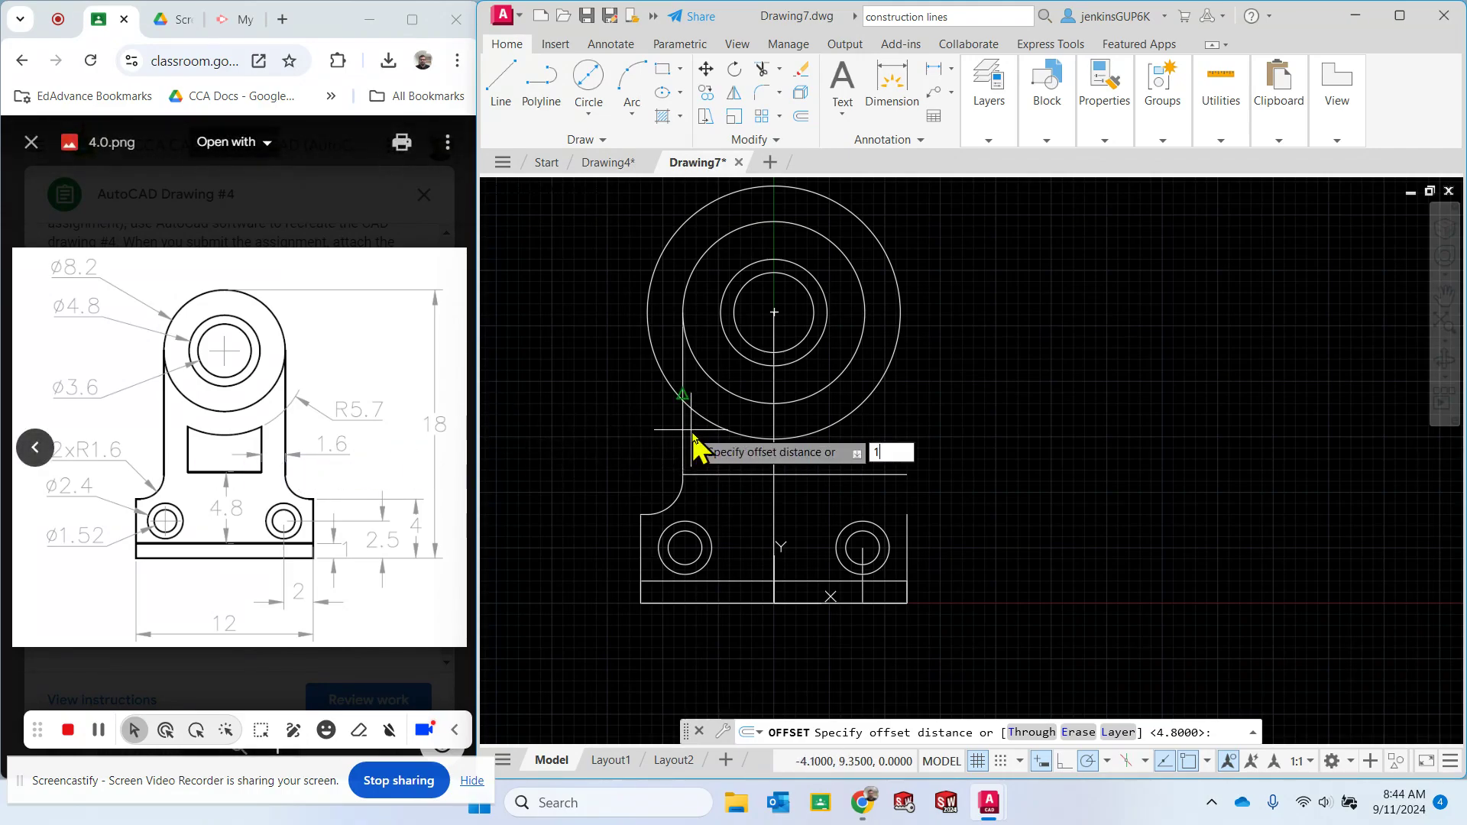
text(.6)
key(Return)
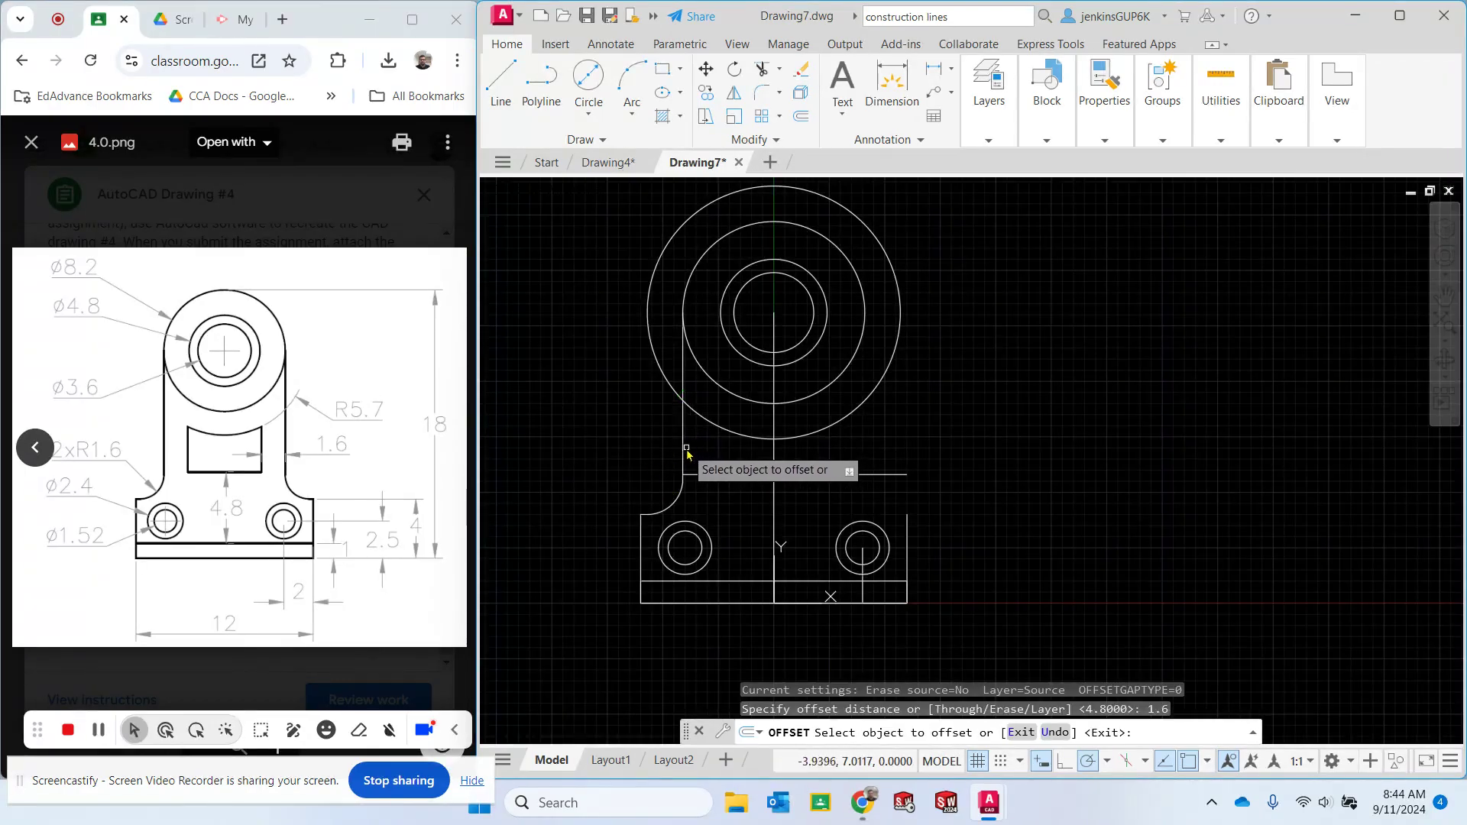
click(683, 452)
click(710, 455)
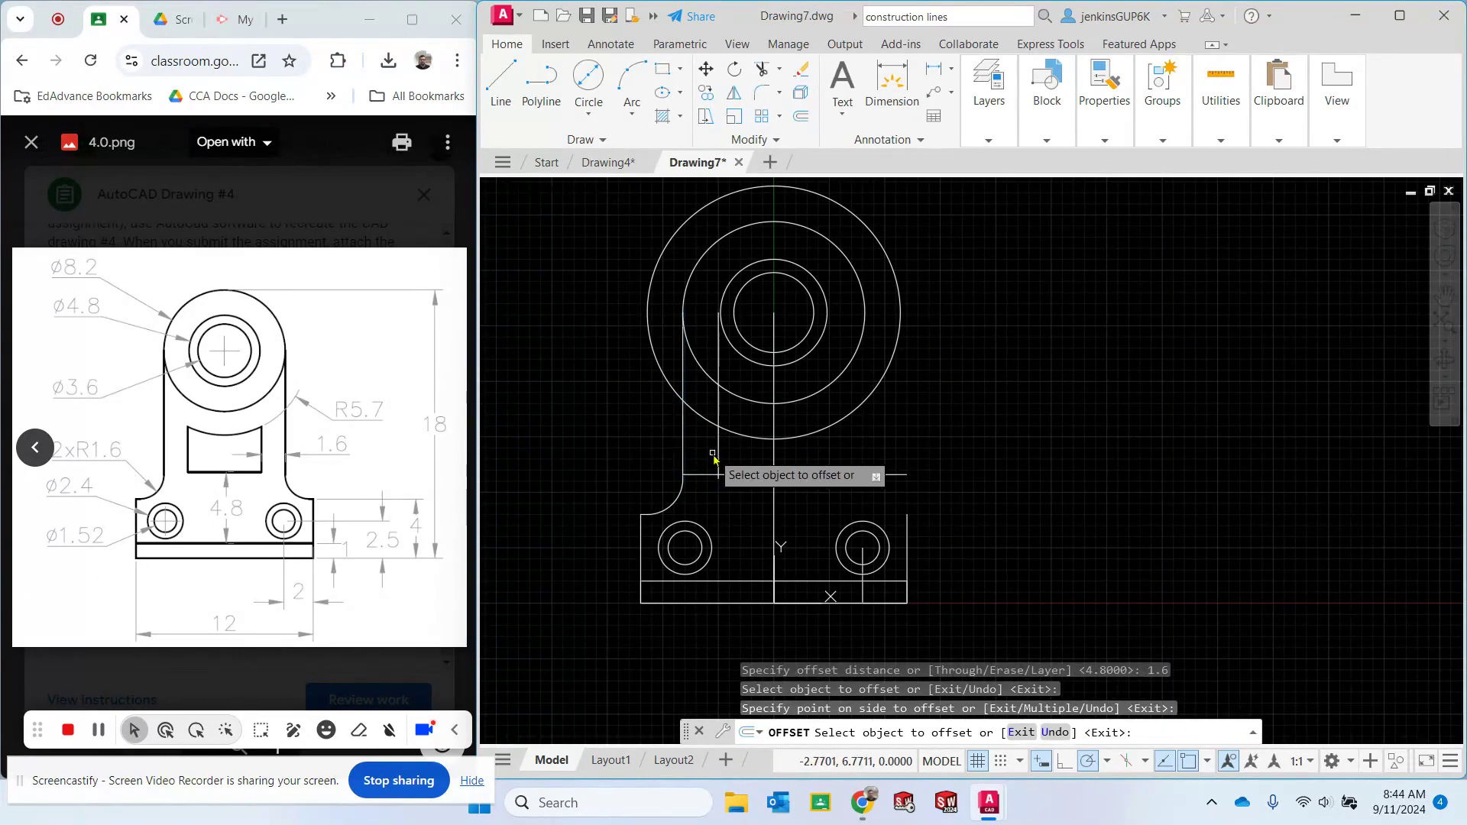
key(Escape)
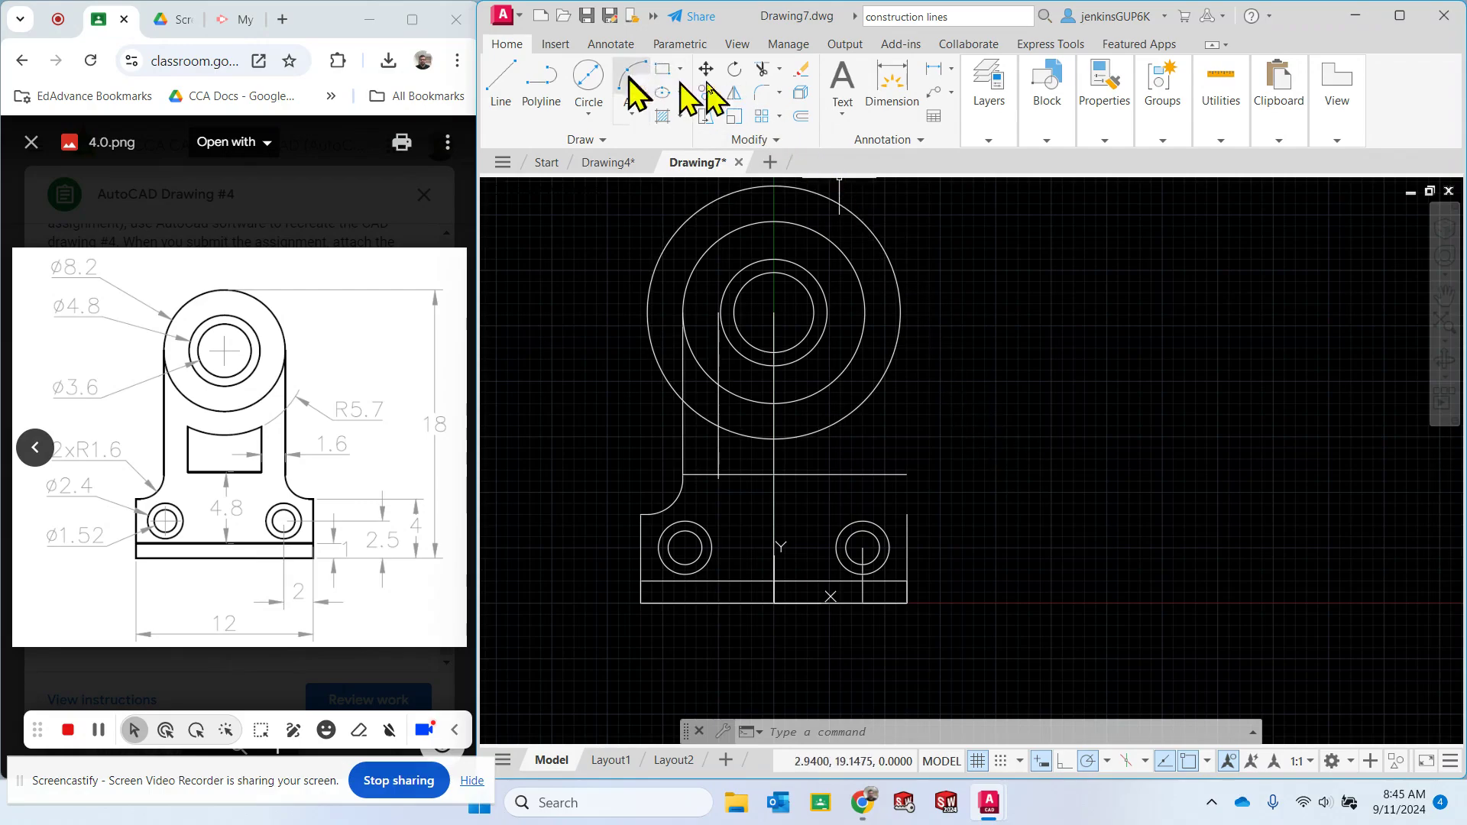
Mirror the left side line, its inner offset line, the fillet arc and the short base edge across the vertical centreline, keeping the source objects
click(735, 95)
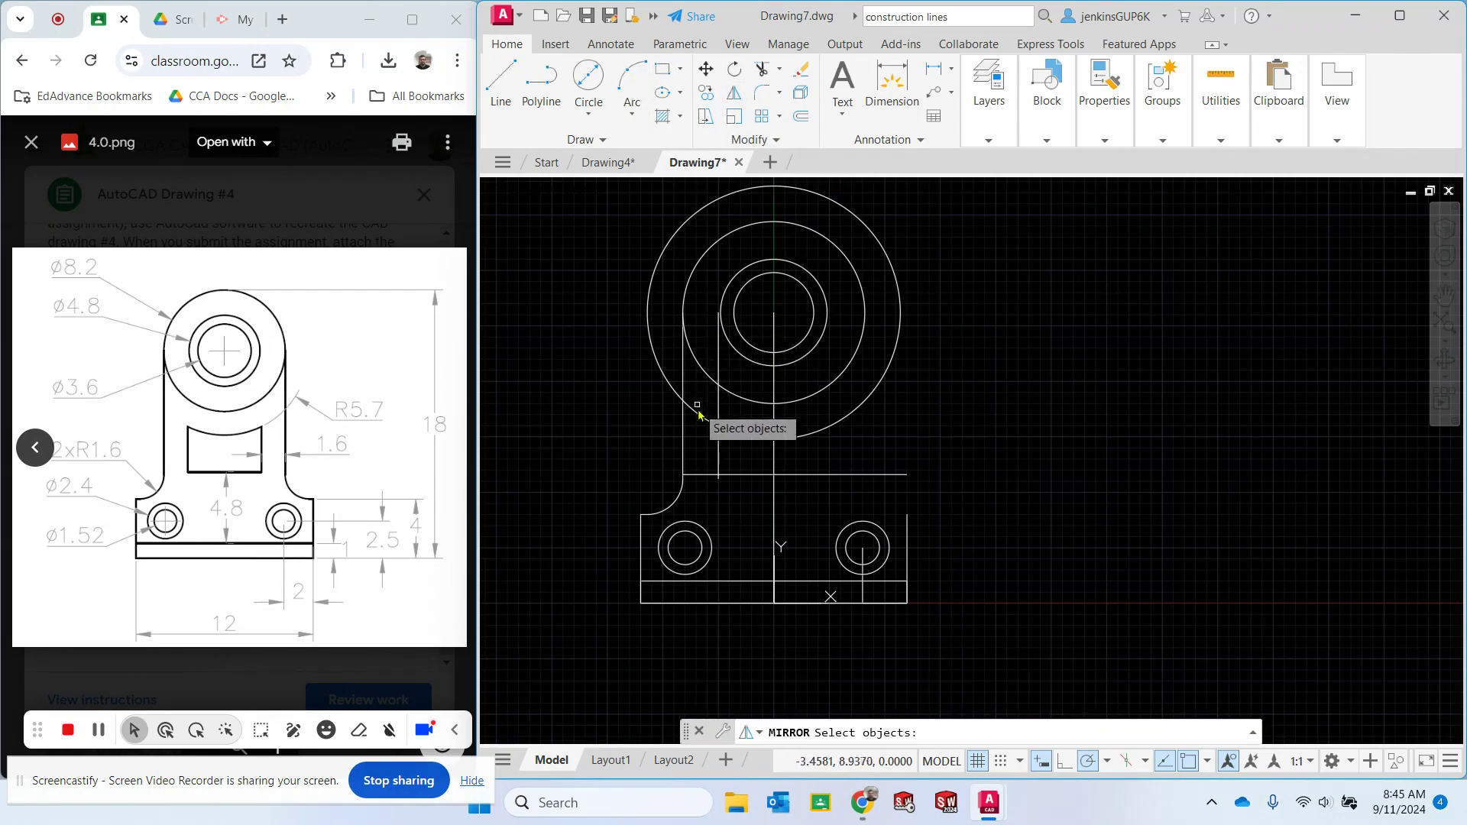
click(684, 455)
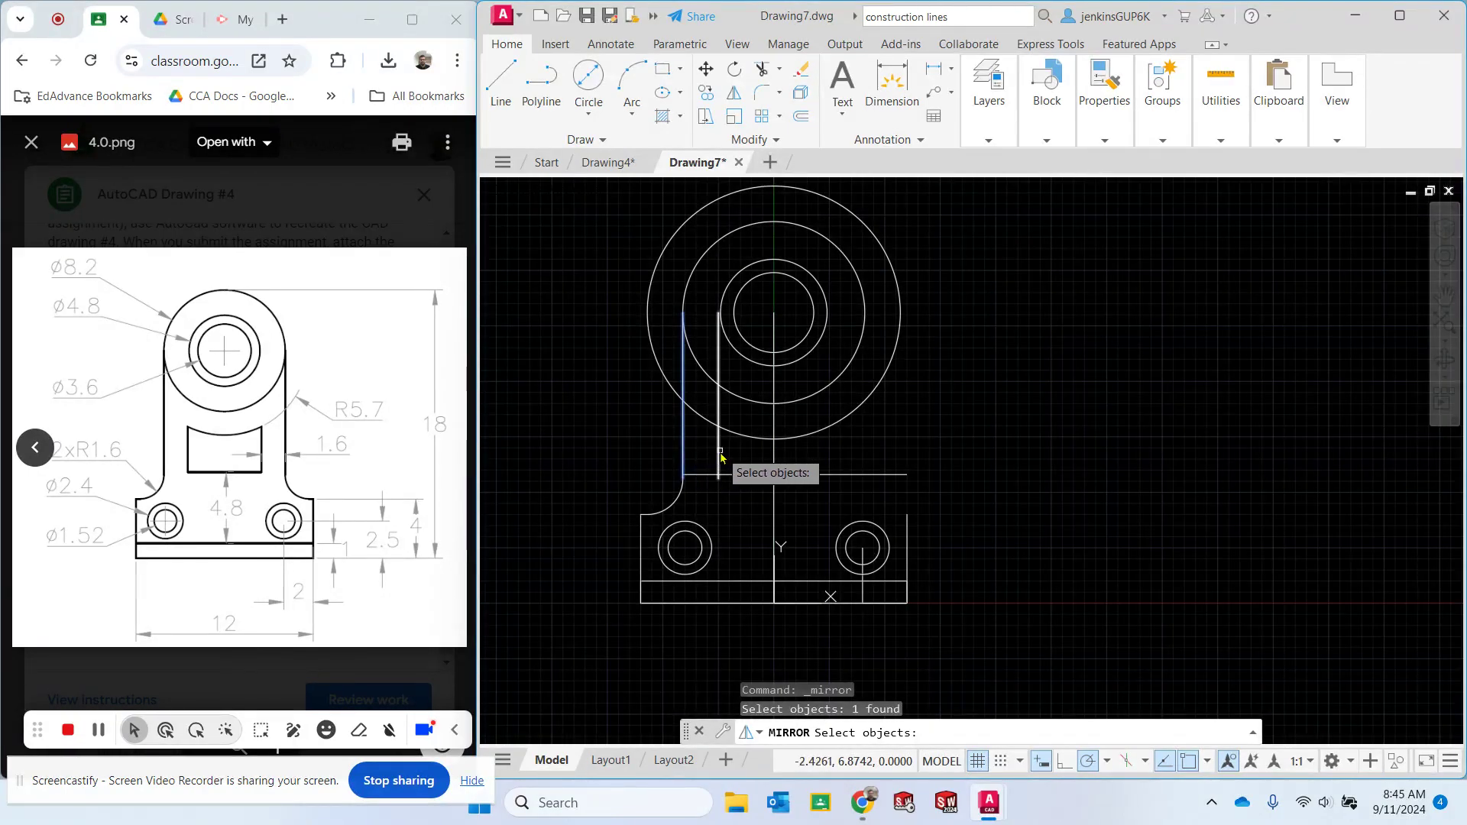
click(719, 455)
click(675, 502)
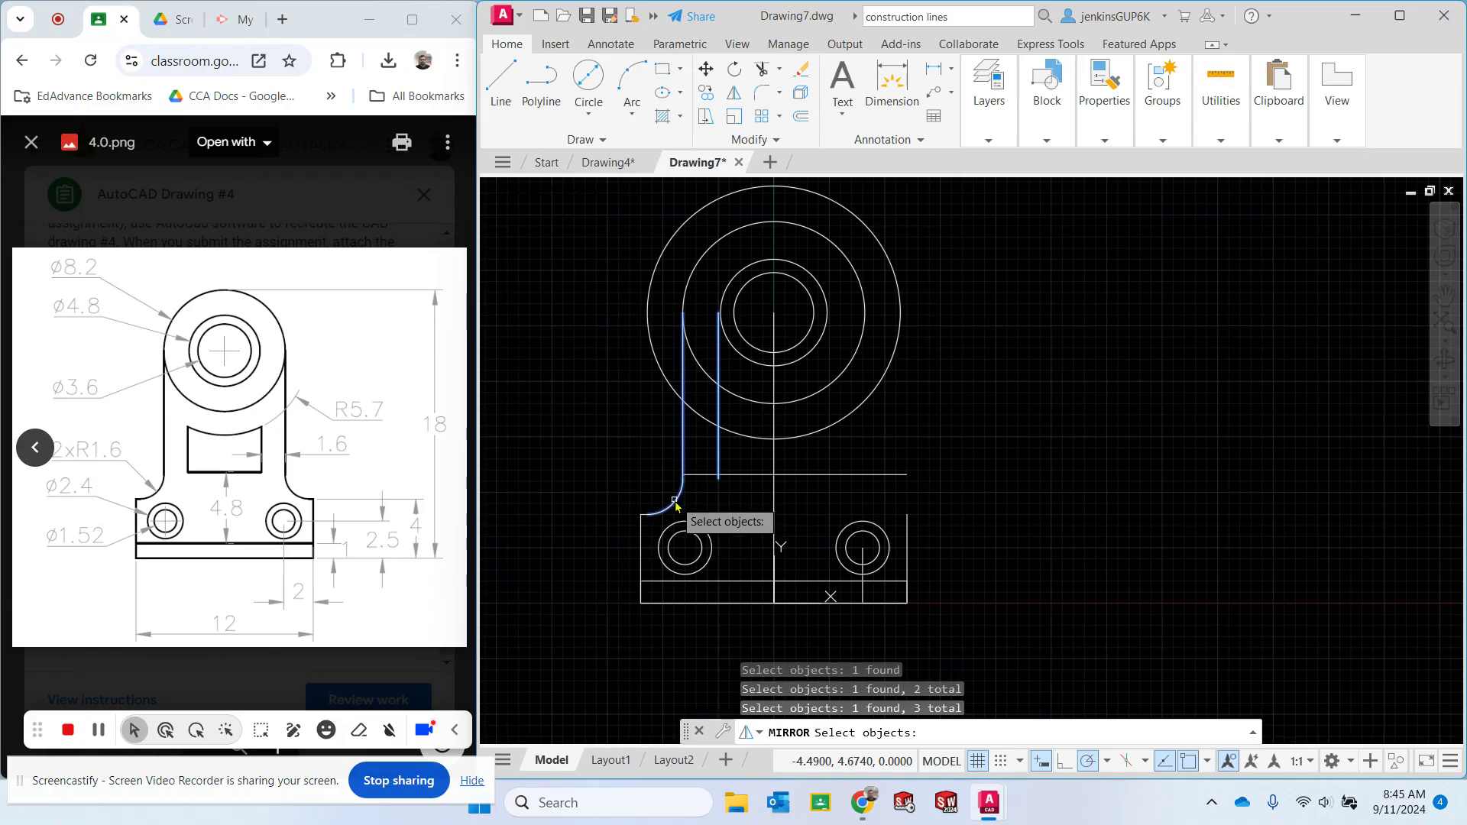
scroll(646, 529, up, 4)
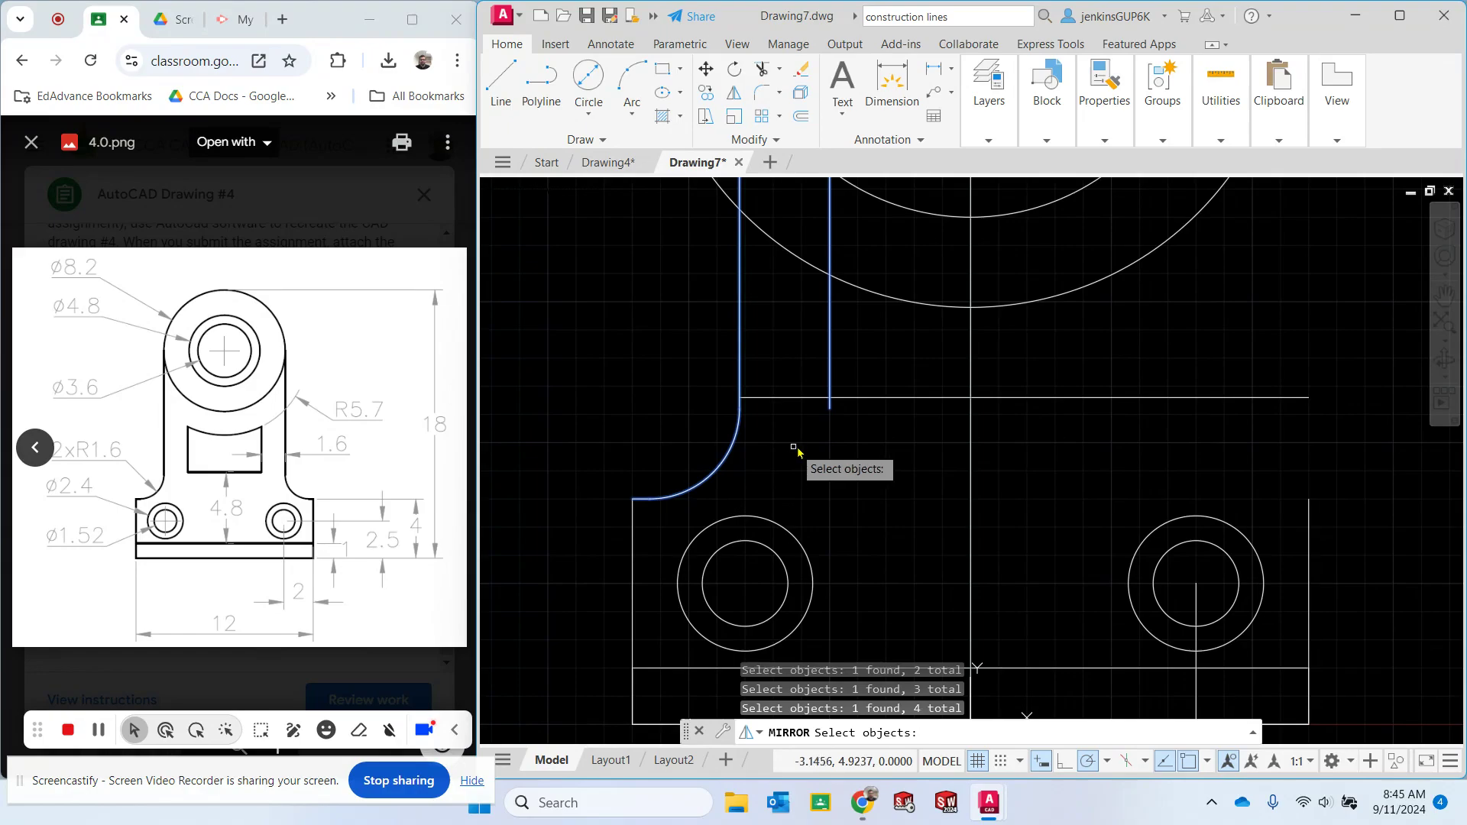
scroll(799, 452, down, 2)
scroll(797, 453, down, 2)
middle_drag(1035, 321, 947, 382)
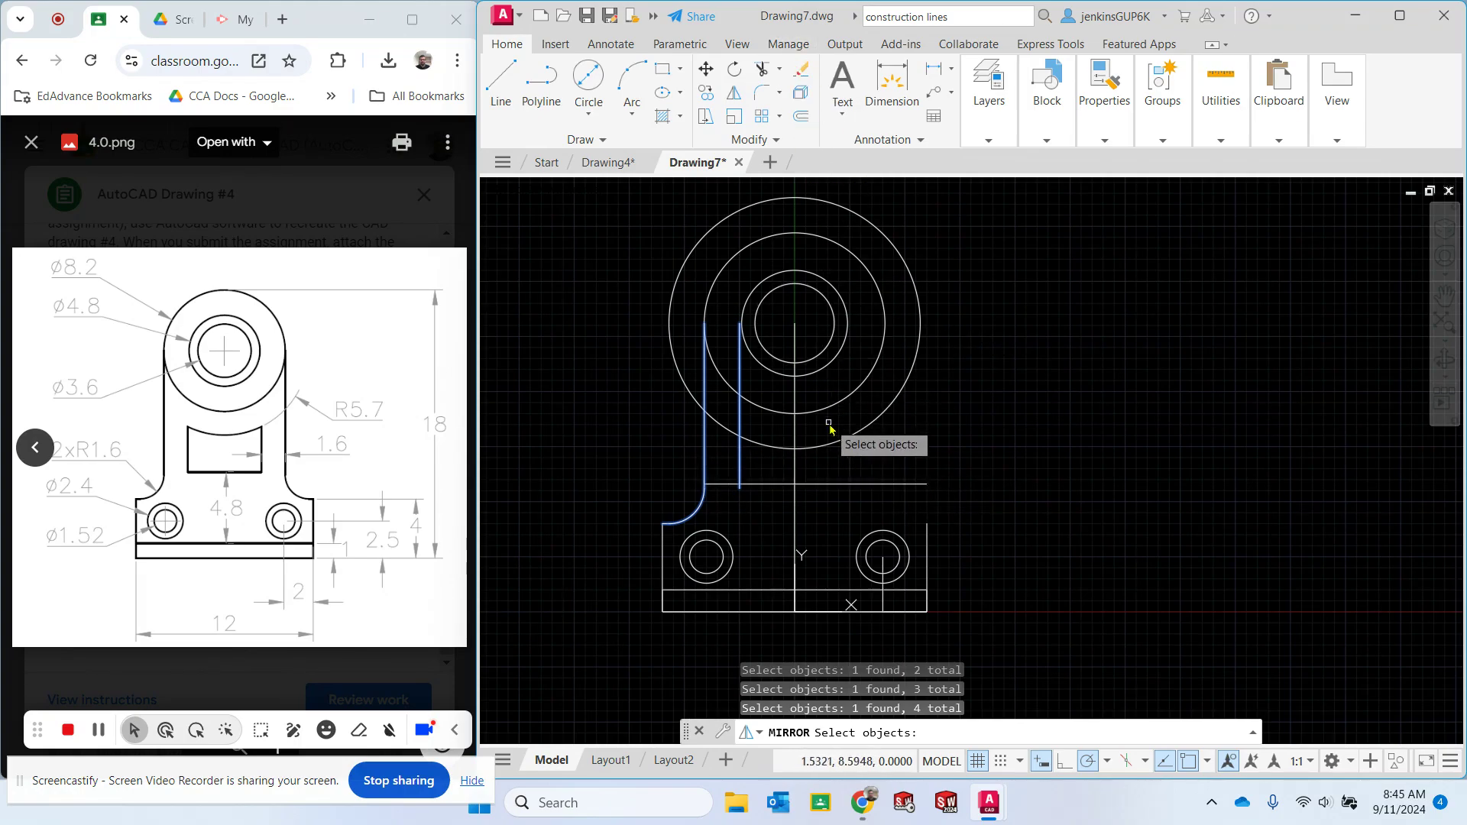
key(Return)
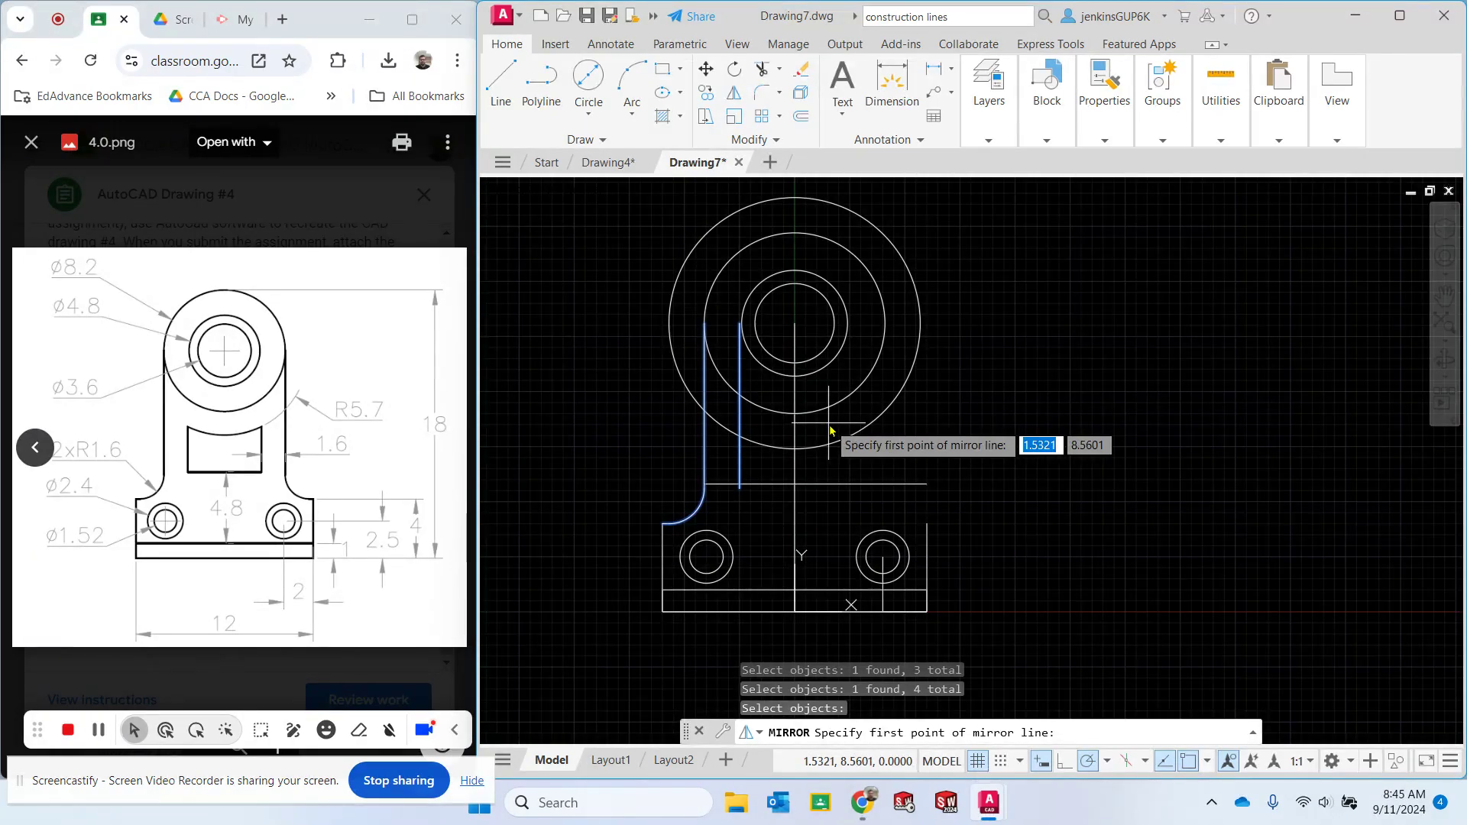
click(795, 323)
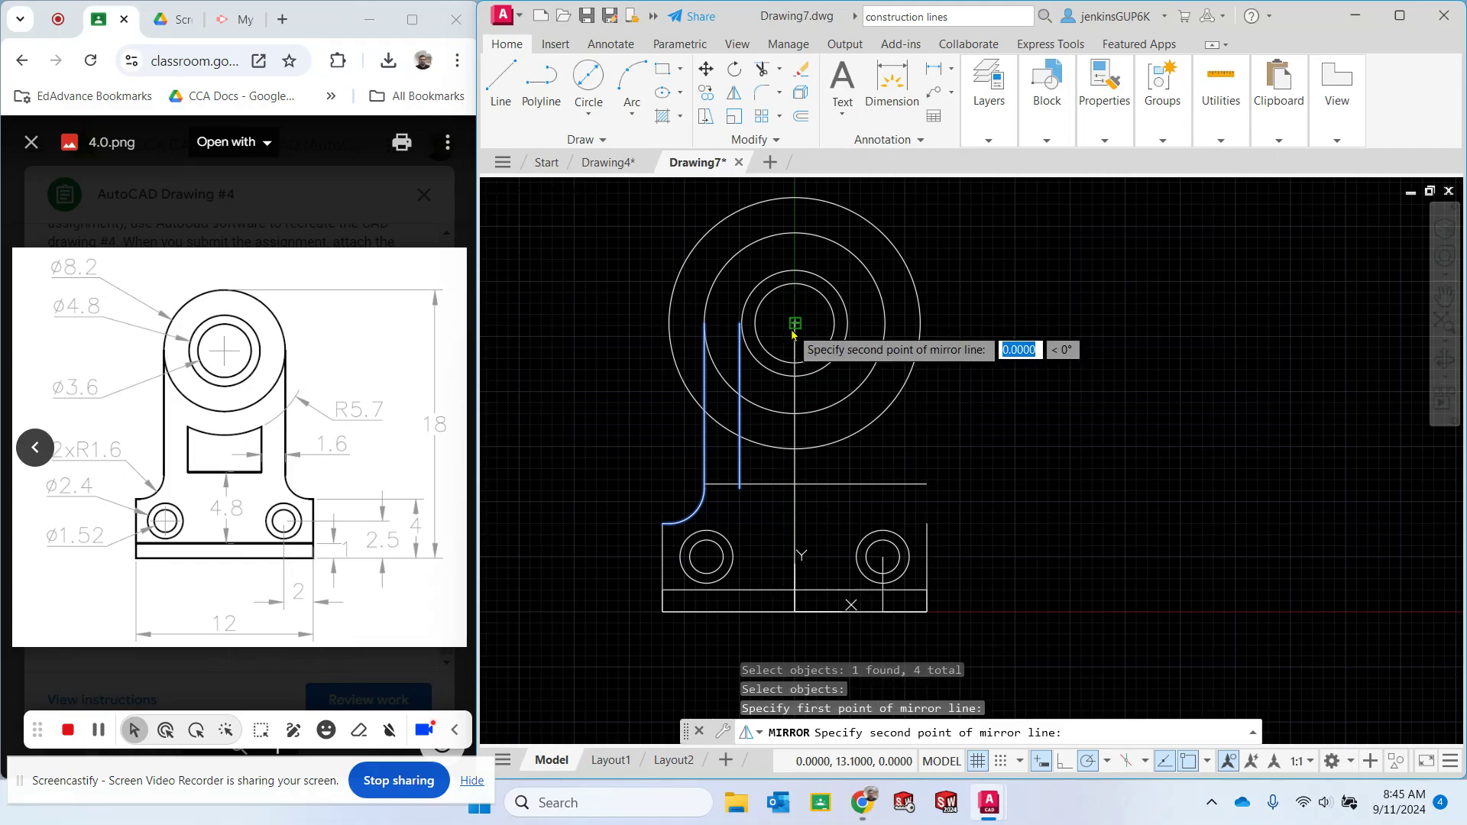
click(795, 571)
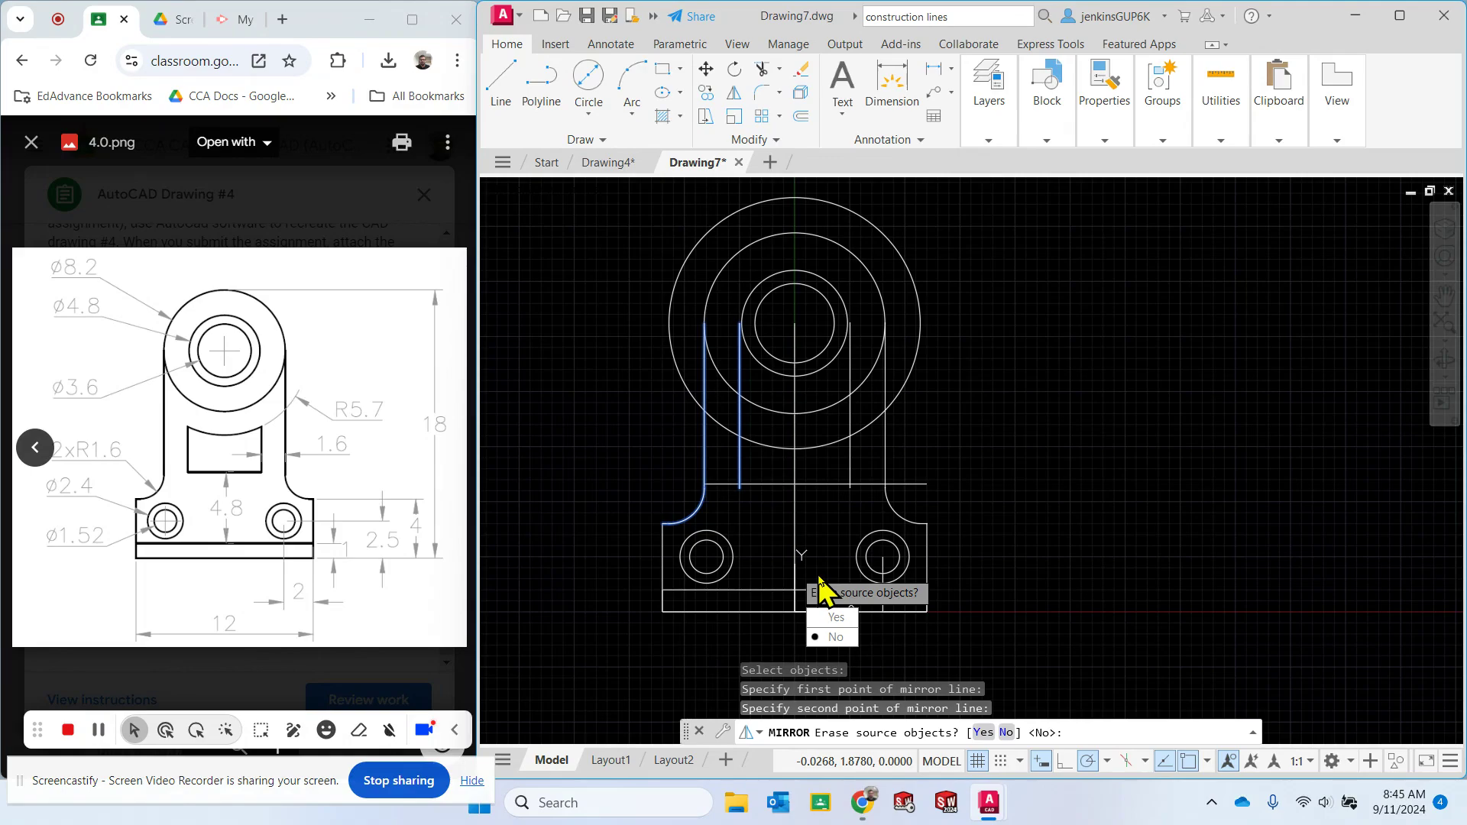
click(834, 637)
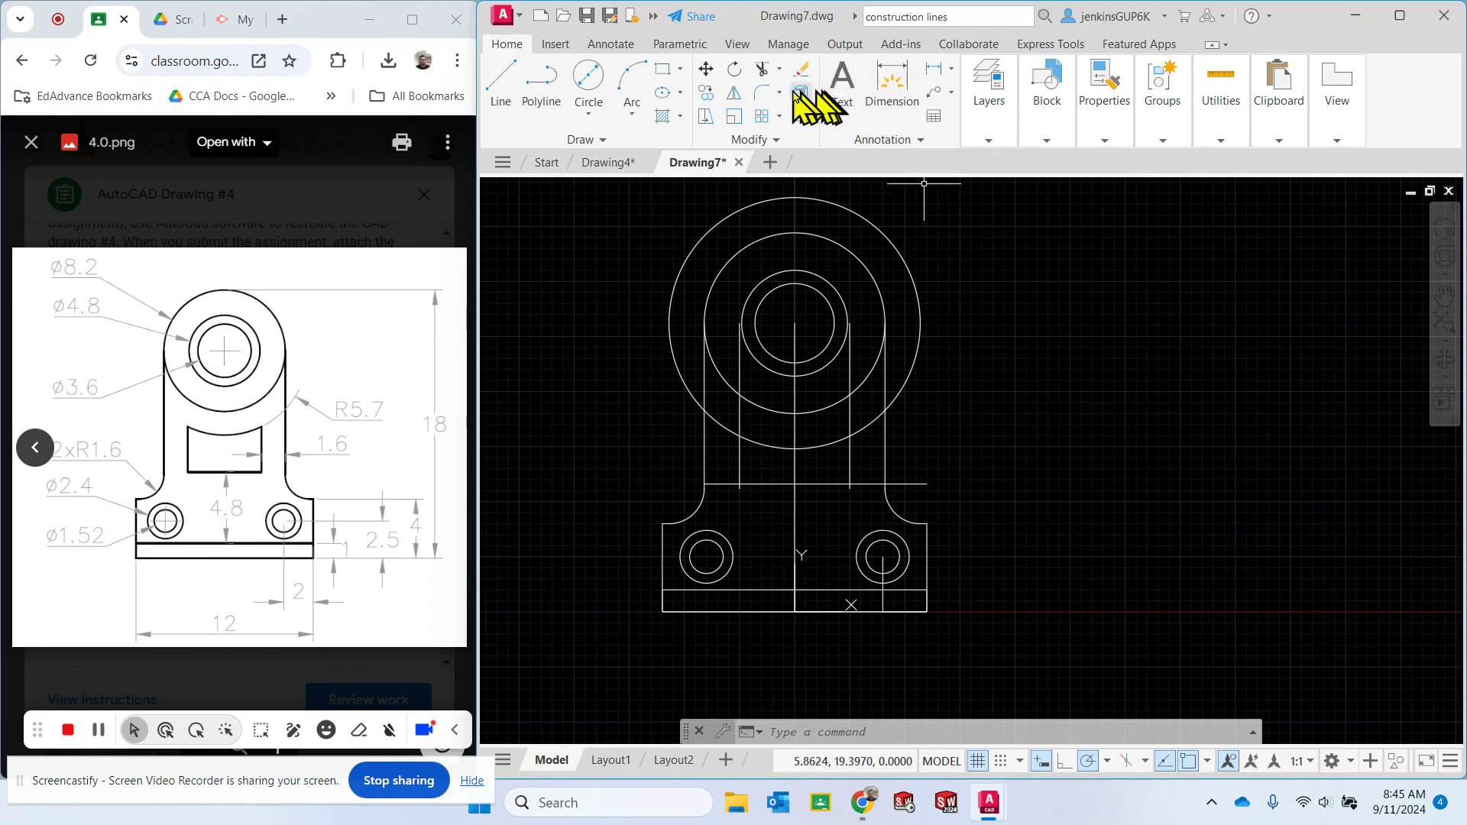
Trim the outermost circle so only the lower arc between the two inner vertical lines remains
click(762, 69)
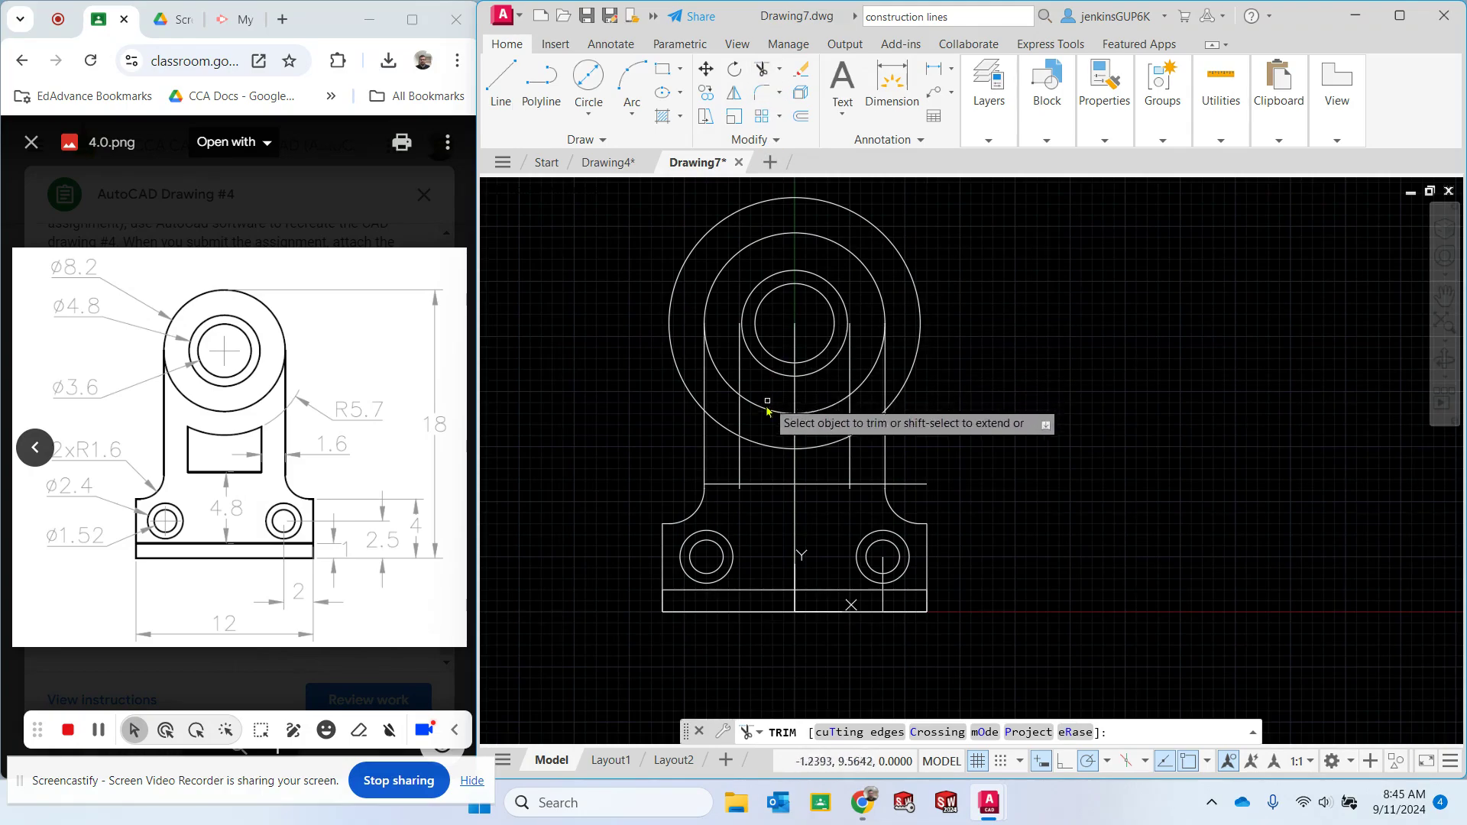
click(686, 391)
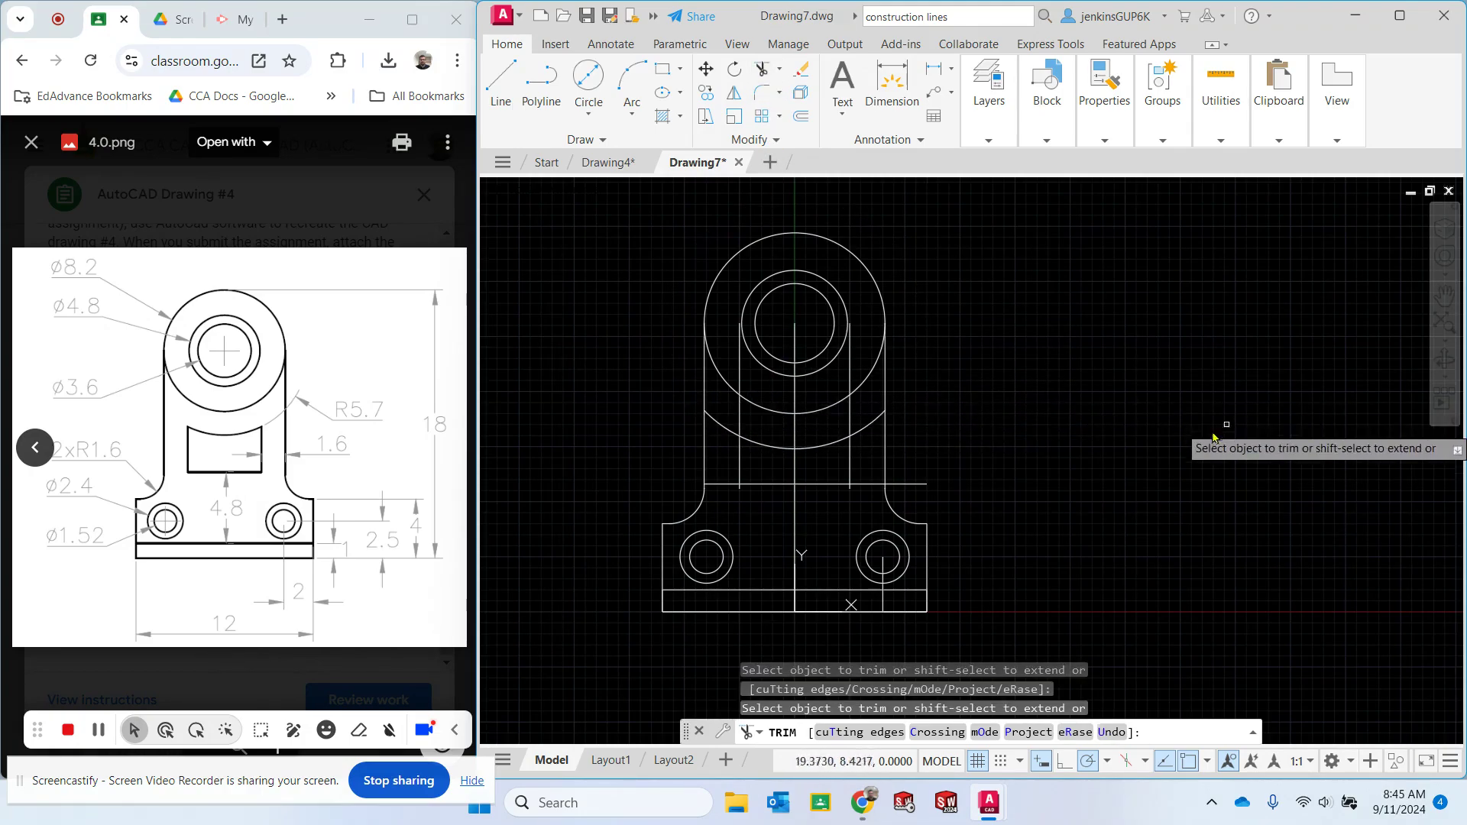
click(871, 426)
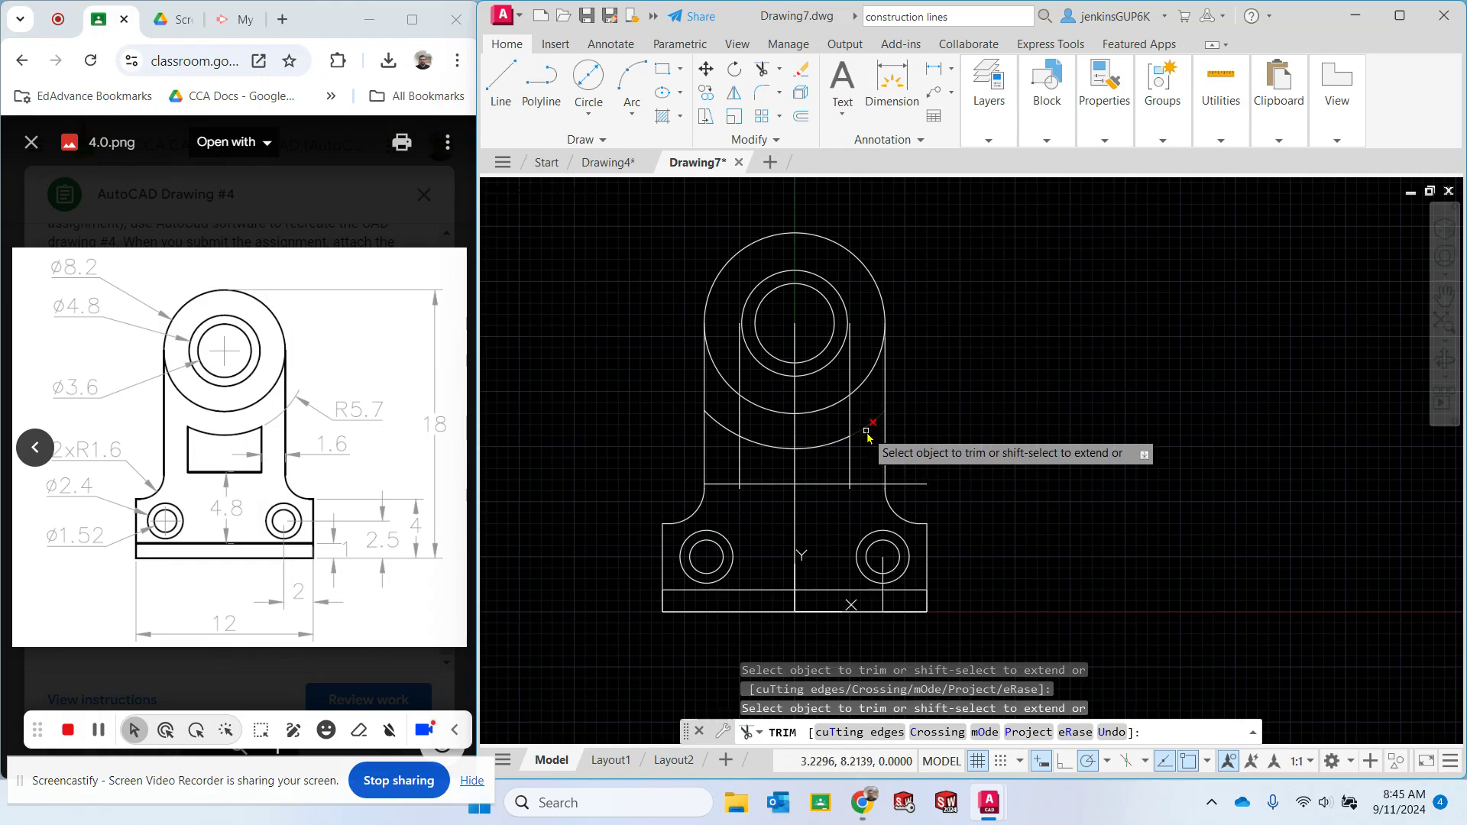
click(718, 425)
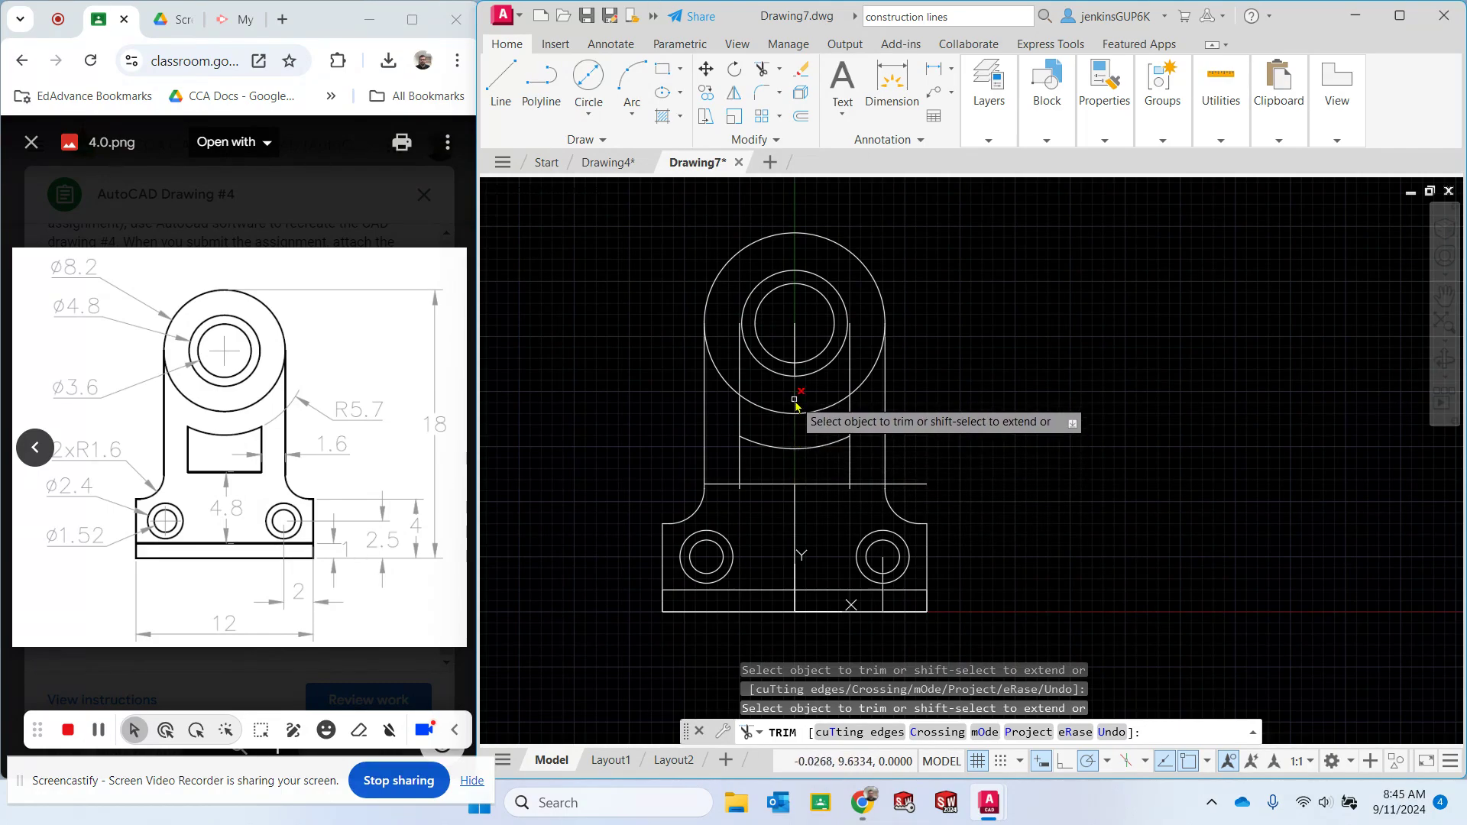
Trim both inner vertical lines above the window's arc, including their parts inside the 8.2 diameter circle
scroll(820, 379, up, 2)
scroll(819, 380, up, 2)
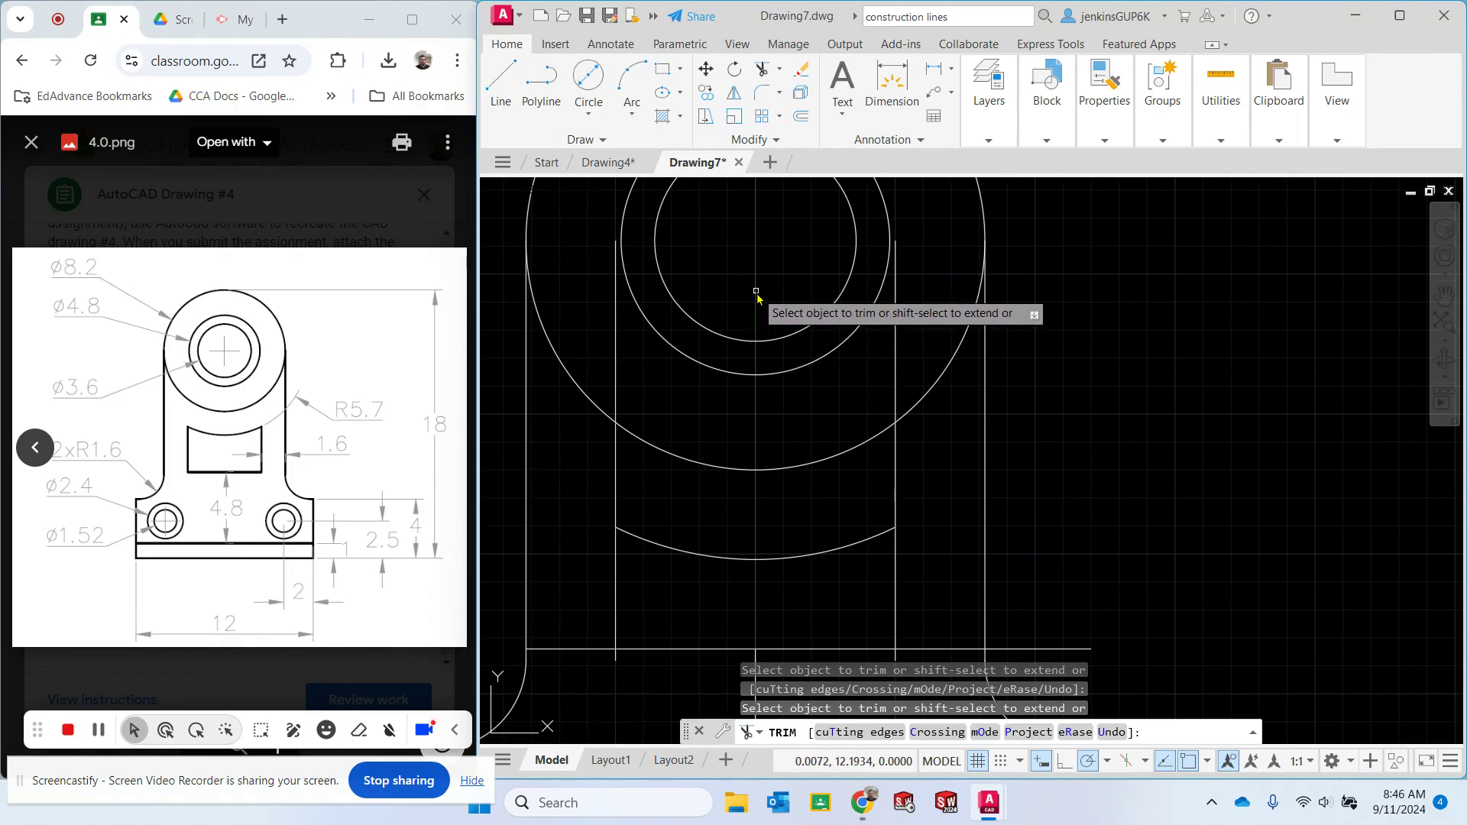
click(617, 378)
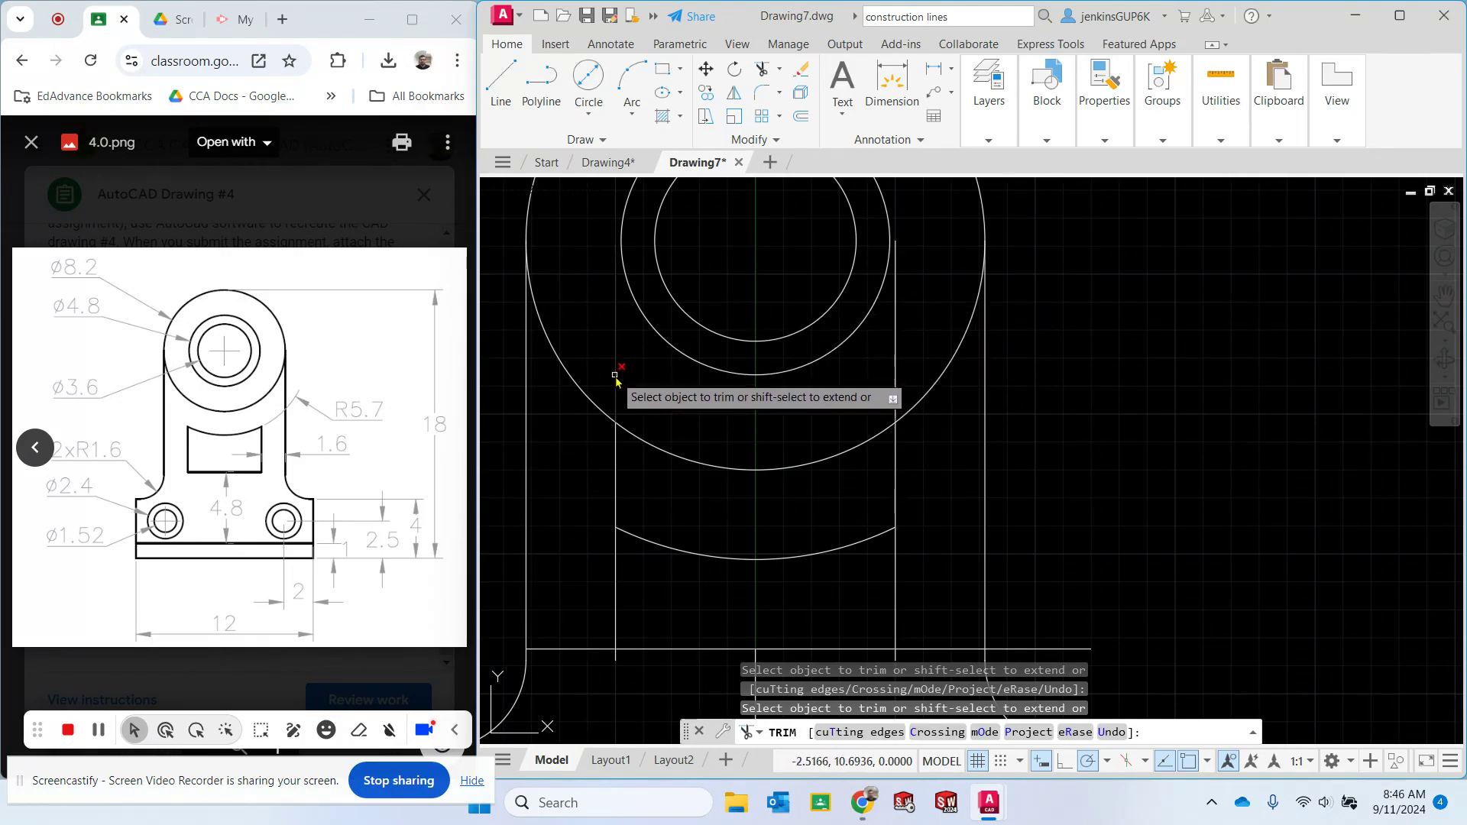
click(616, 482)
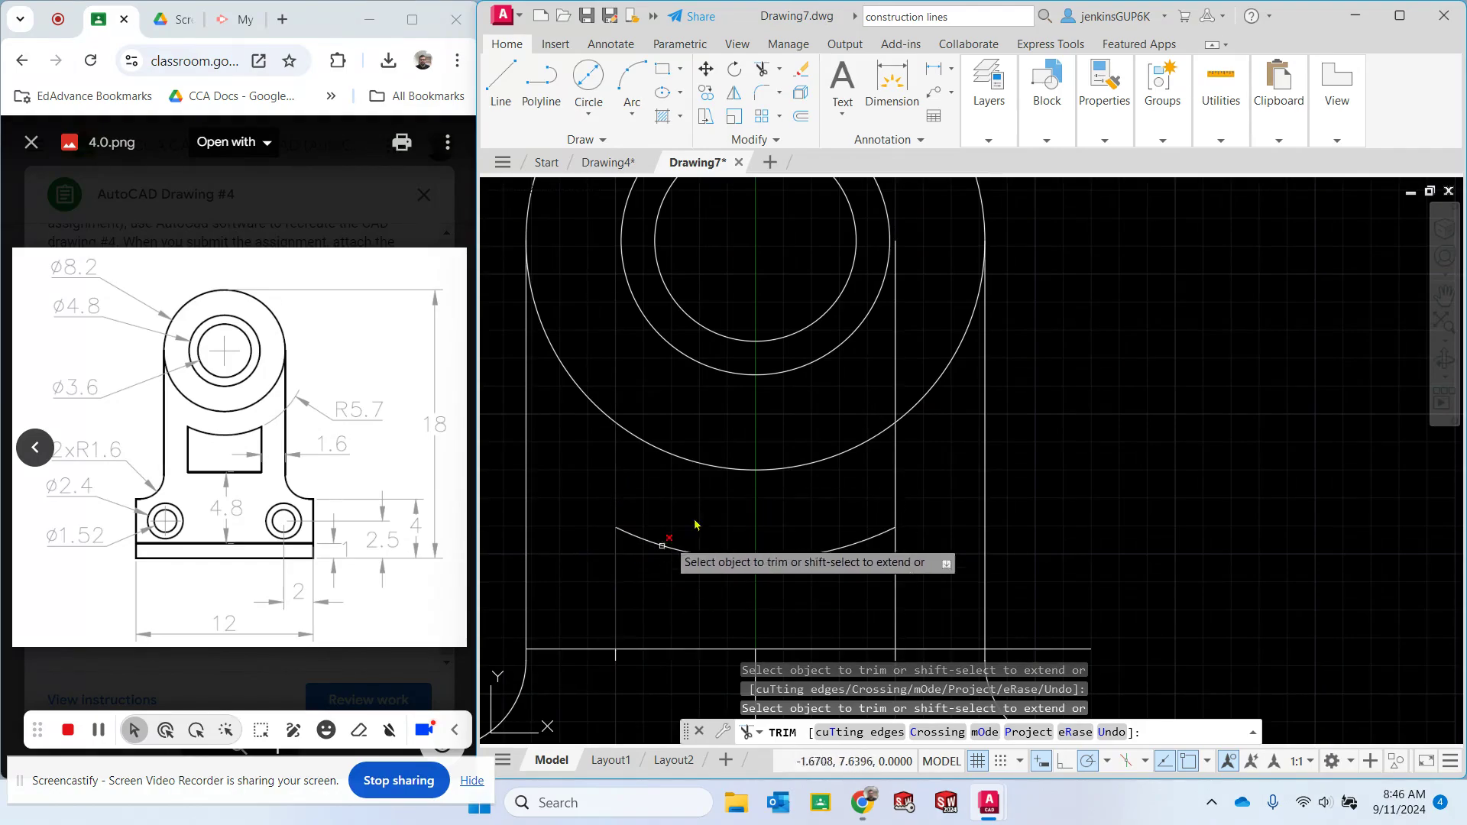
click(892, 343)
click(895, 495)
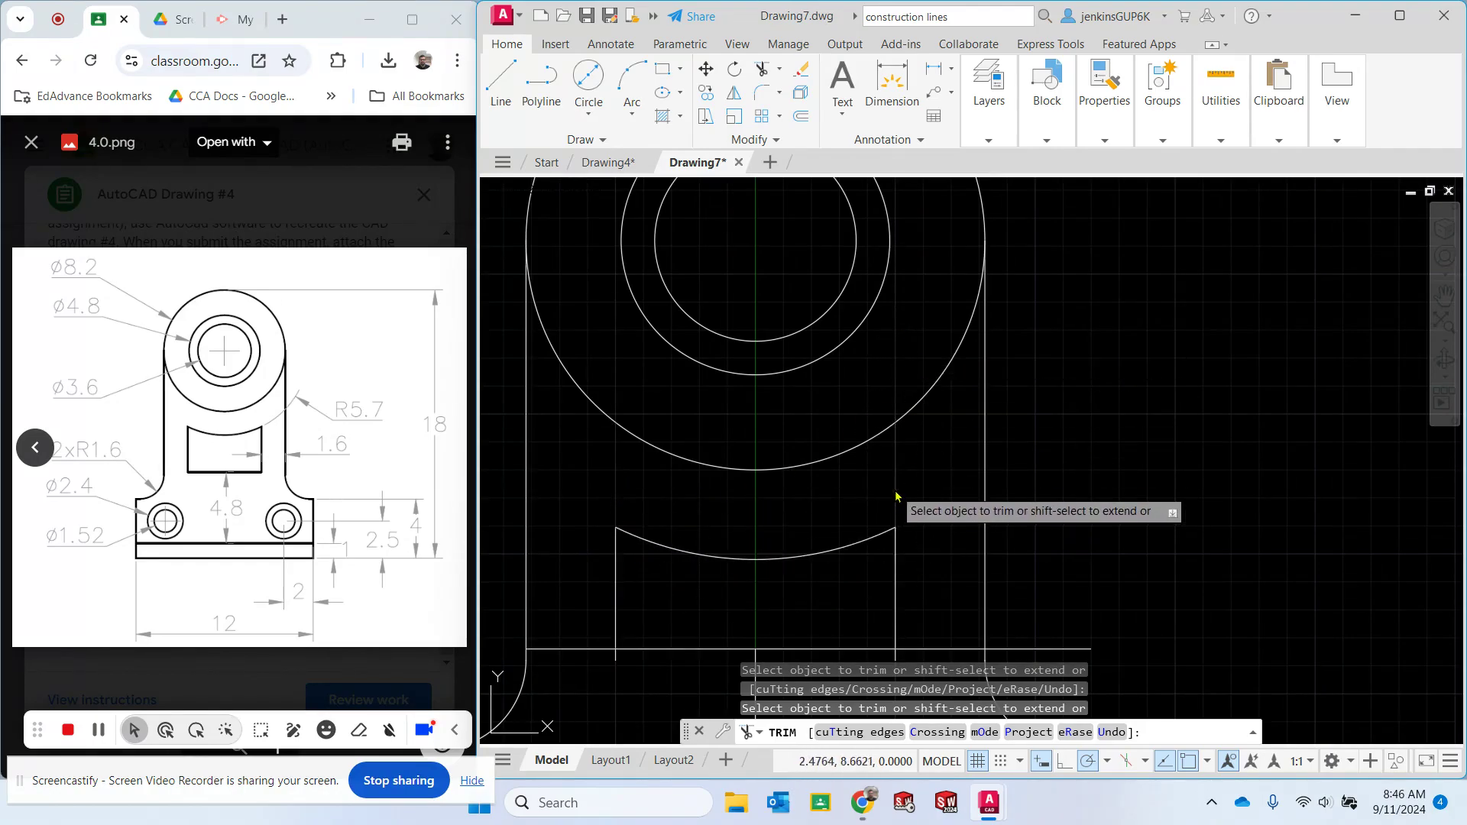
Trim the line ends below the window, the vertical centreline and the horizontal line's overhang beyond the right side line
middle_drag(1139, 449, 1227, 255)
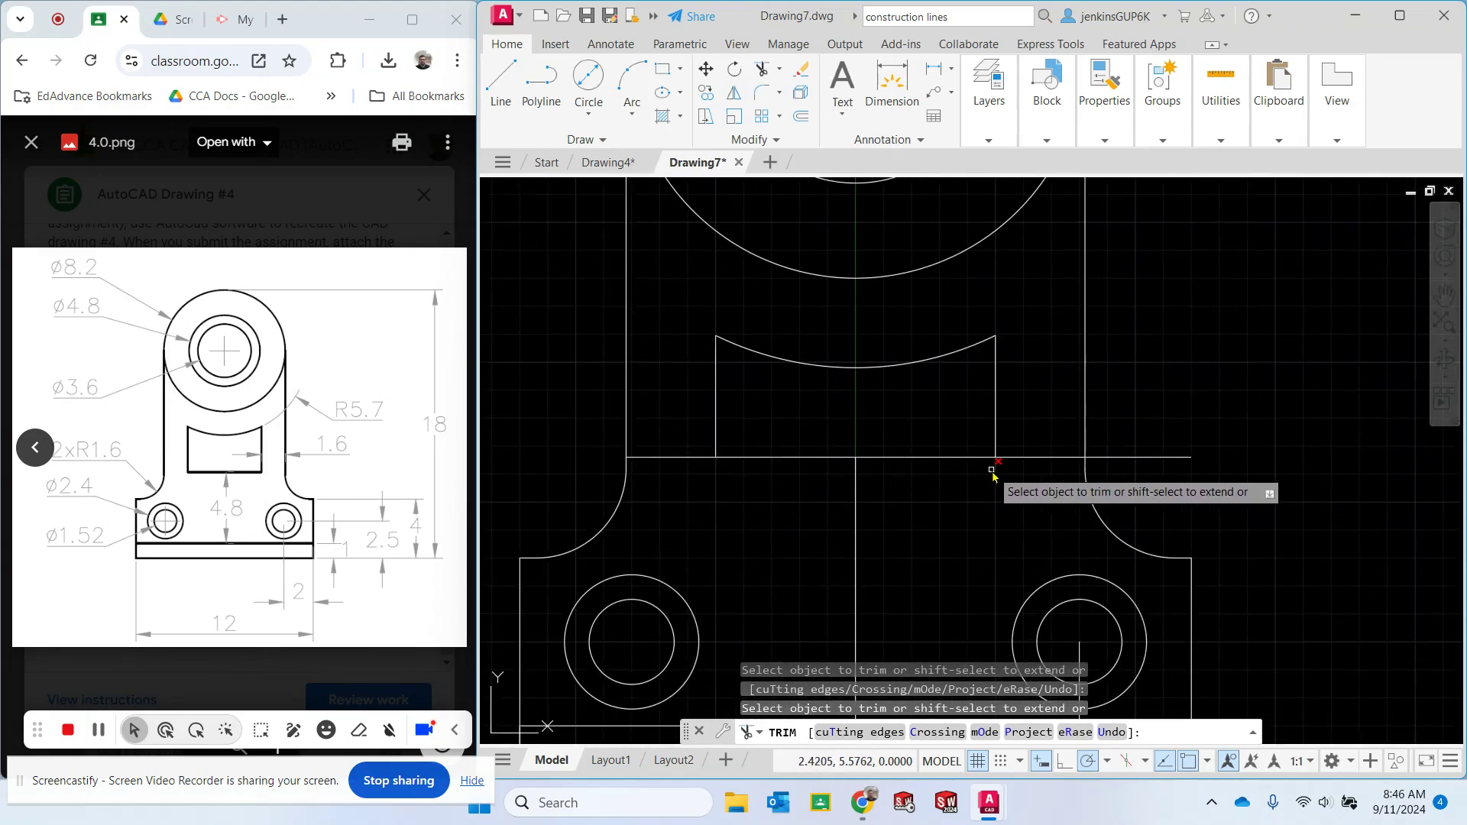
scroll(844, 483, down, 4)
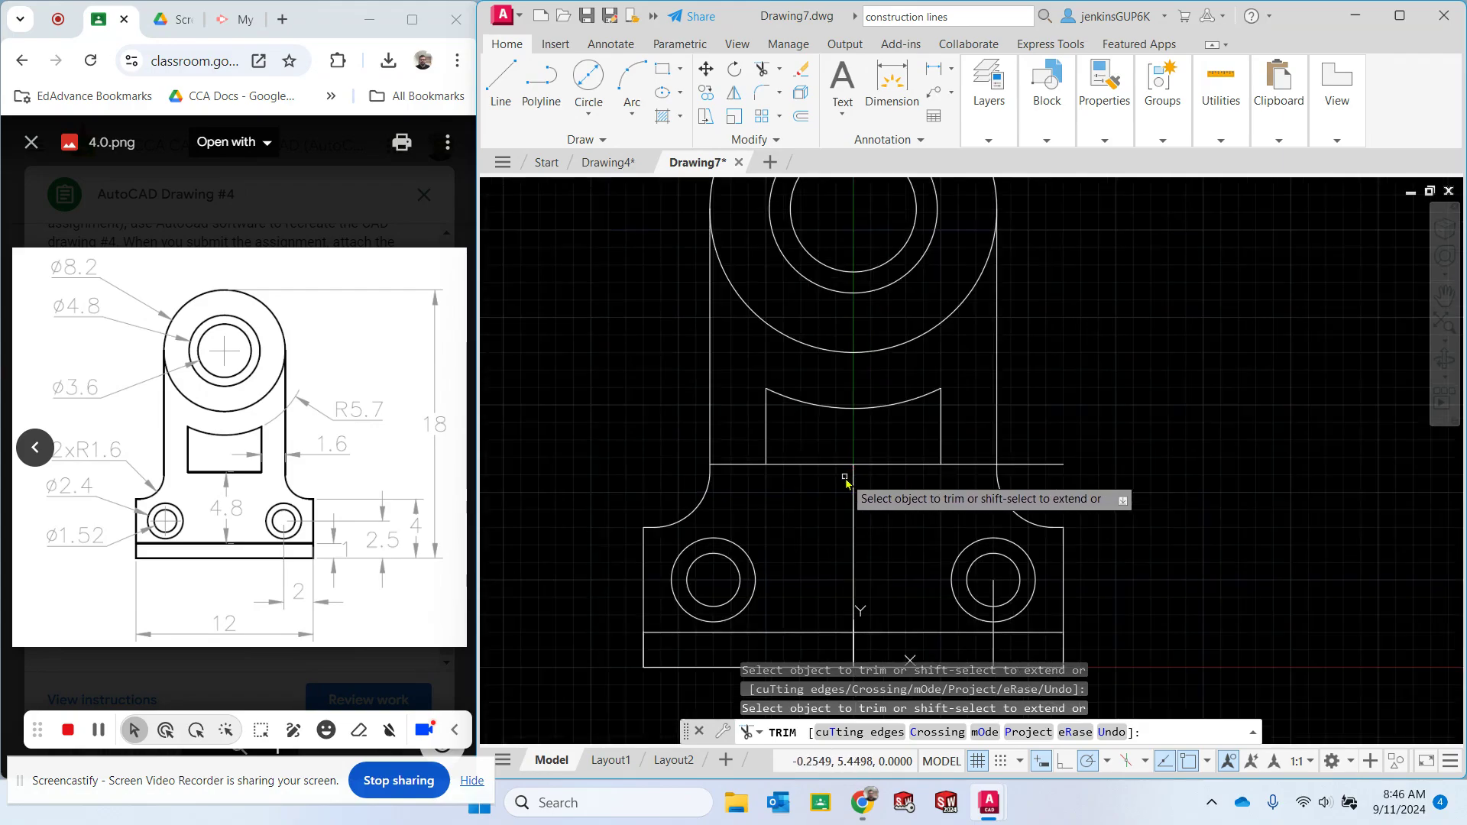
click(843, 477)
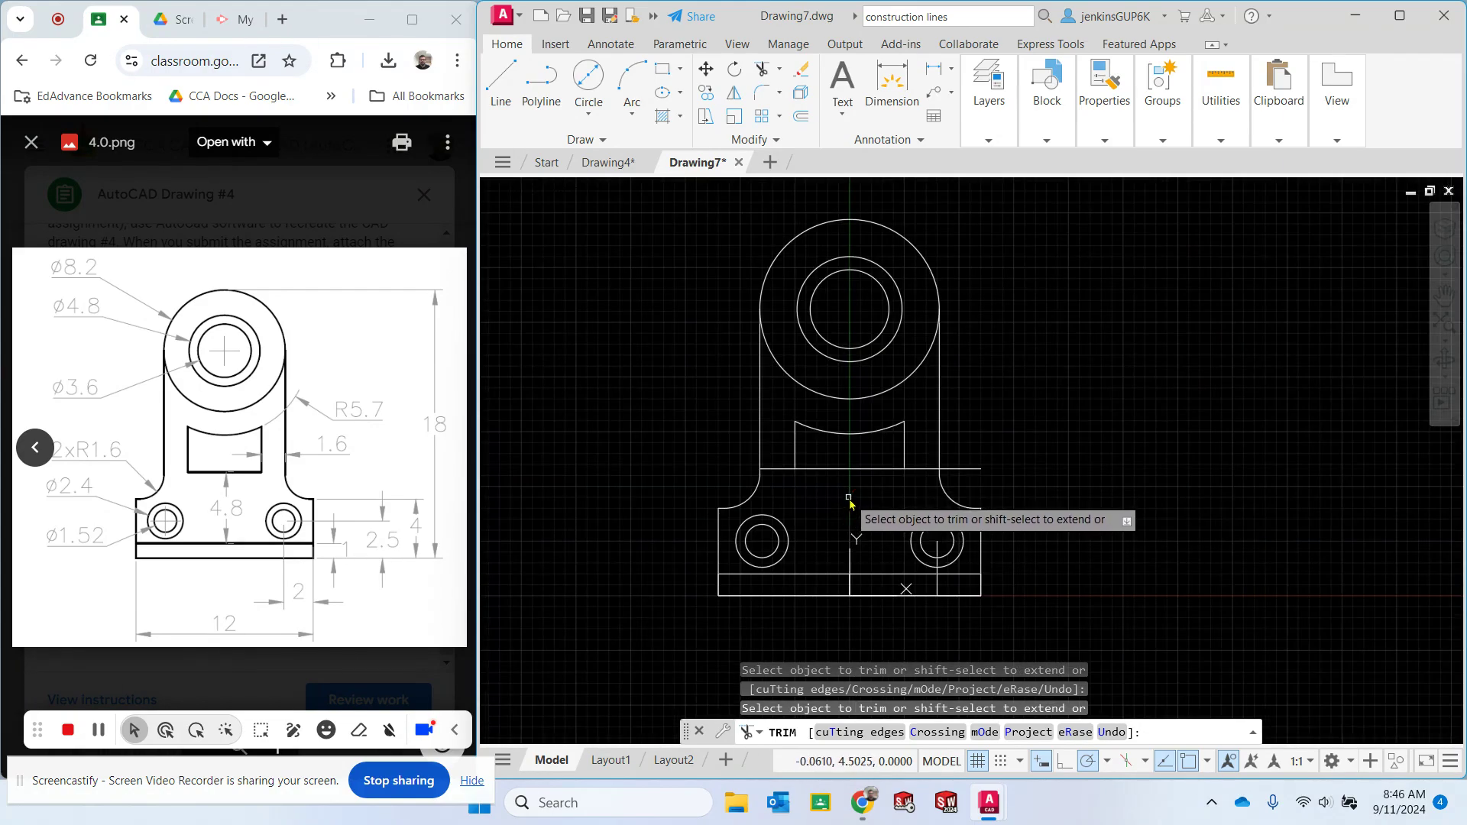
click(972, 471)
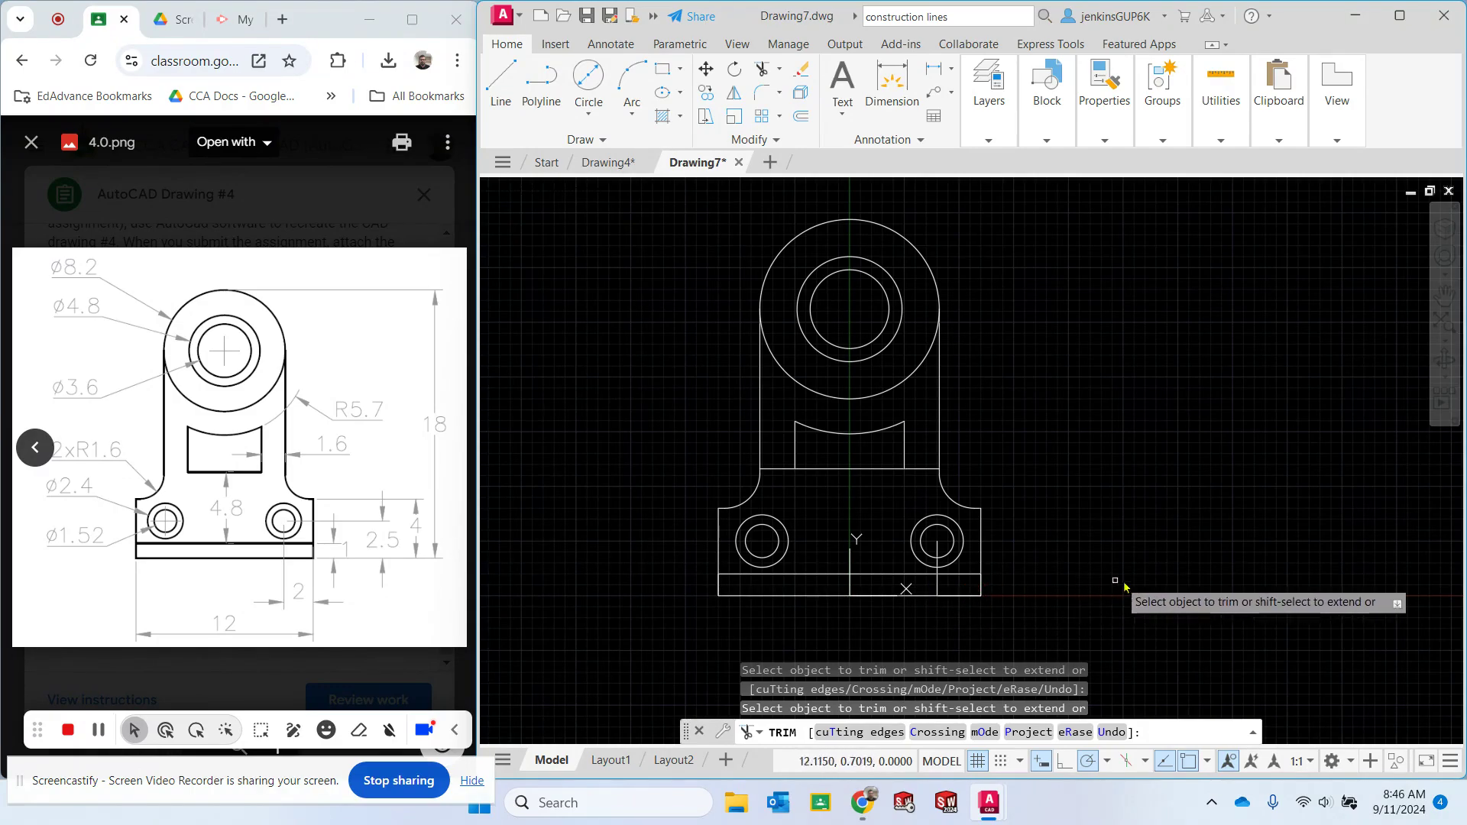
Trim away the vertical construction line running from the base's lower edge to the centre of the right mounting hole
click(940, 593)
scroll(948, 585, up, 2)
scroll(947, 587, up, 2)
click(915, 537)
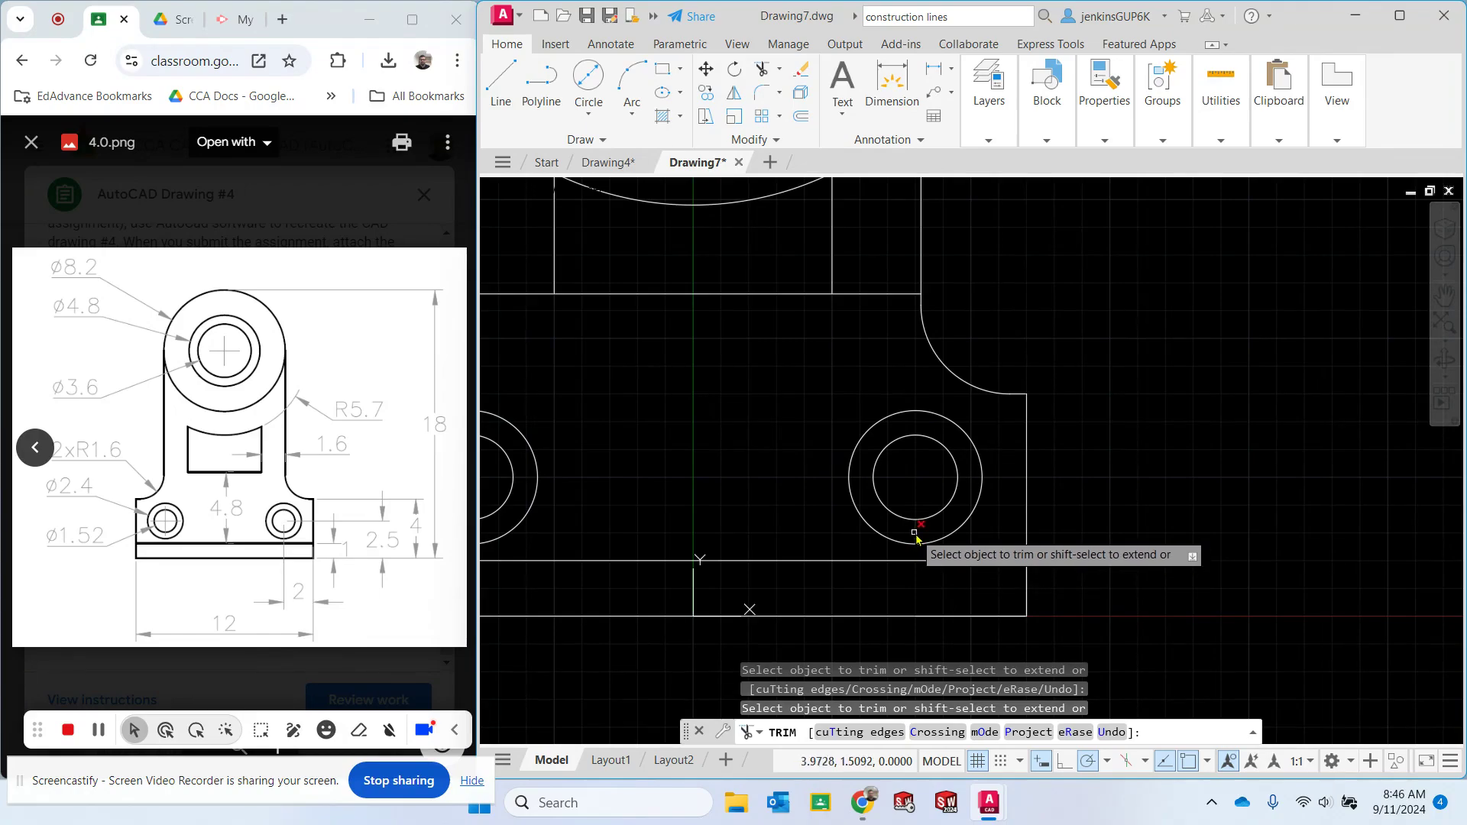
scroll(772, 527, down, 4)
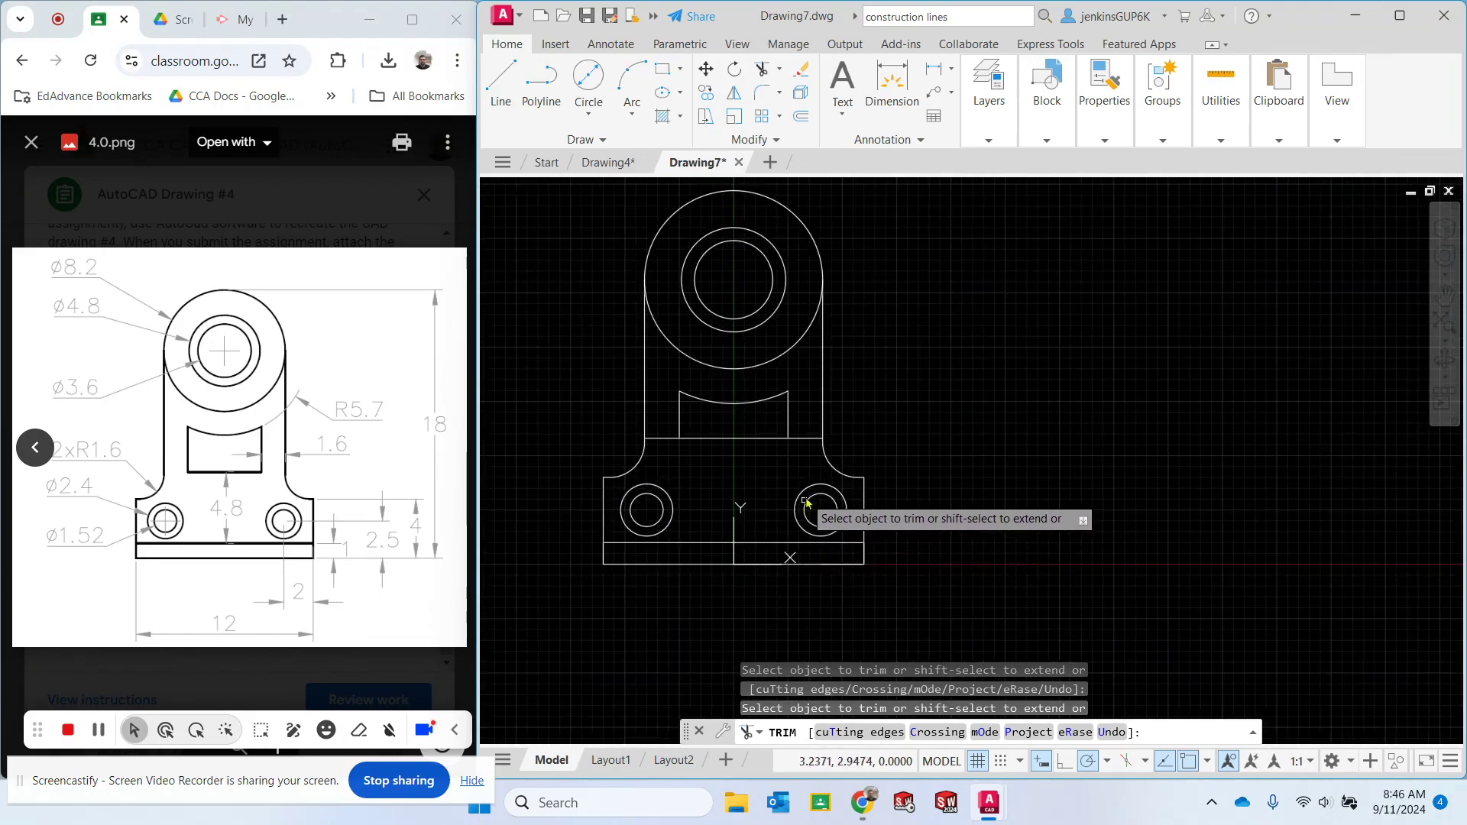
Trim the horizontal line on both sides of the window so only the window's lower edge remains
middle_drag(909, 452, 1084, 480)
click(859, 465)
click(999, 465)
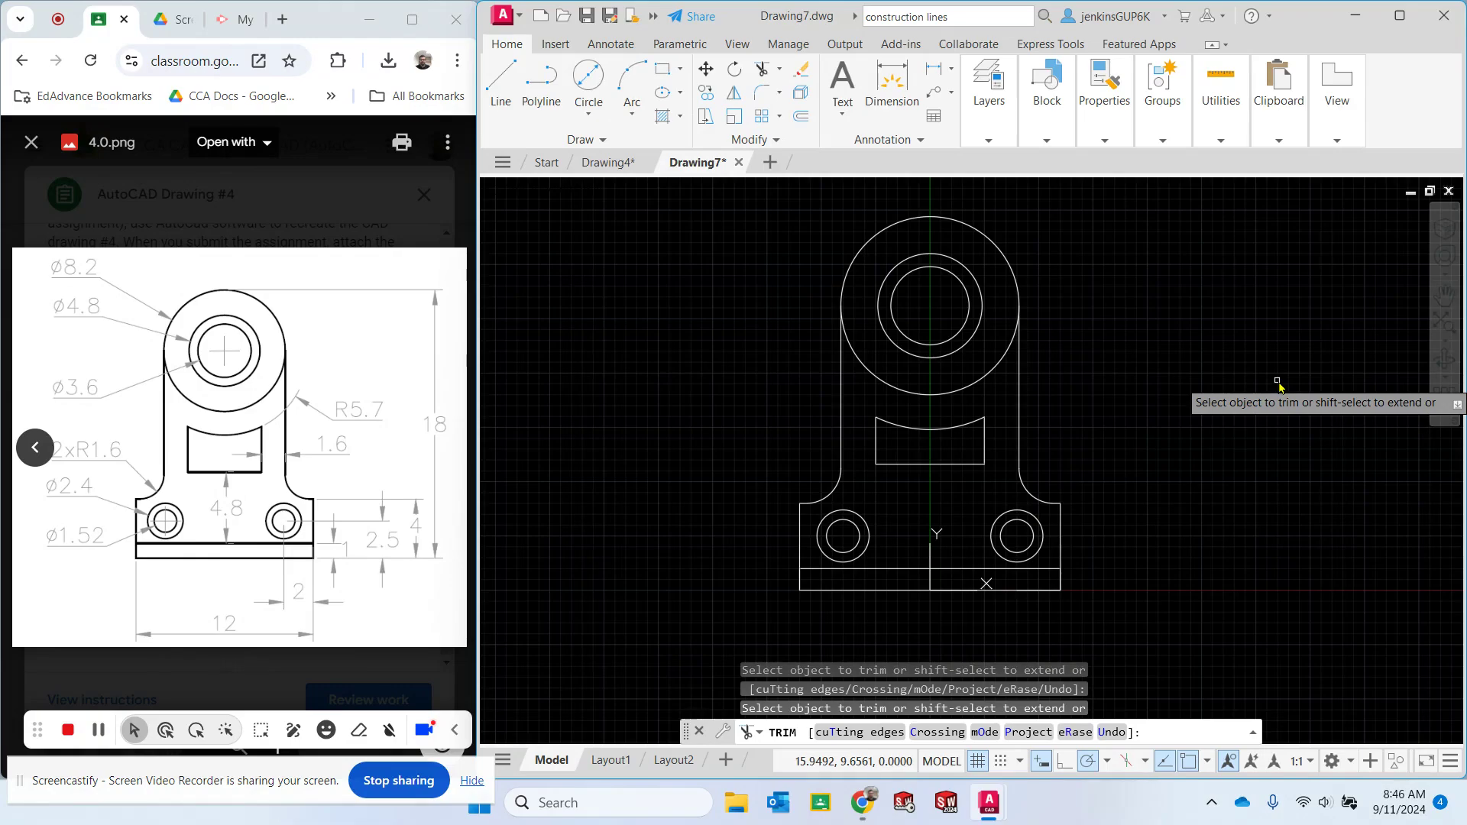